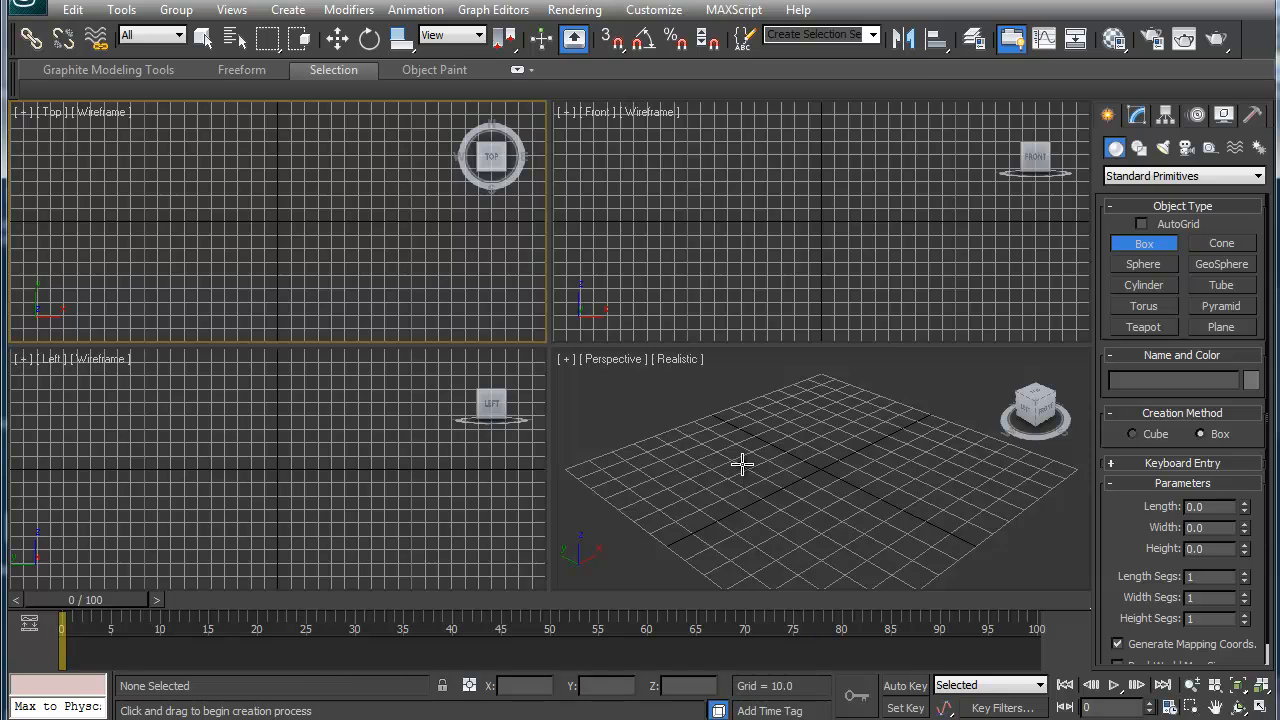
Draw a box about 50 long, 44 wide and 25 high in the Perspective viewport
{"action": "left_click_drag", "start_coordinate": [744, 462], "coordinate": [916, 466]}
{"action": "left_click", "coordinate": [909, 407]}
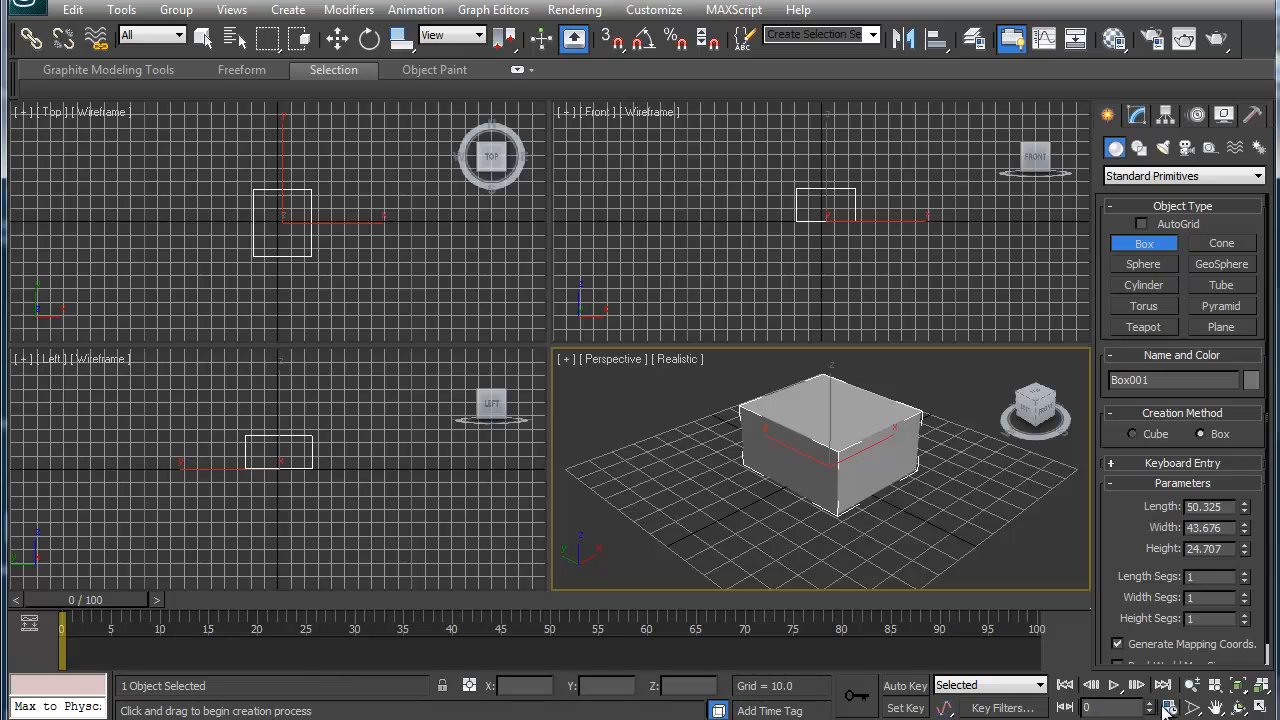
Check the reference images' pixel dimensions in the spaceship images folder and set the box's length to 16.68
{"action": "mouse_move", "coordinate": [956, 719]}
{"action": "left_click", "coordinate": [958, 690]}
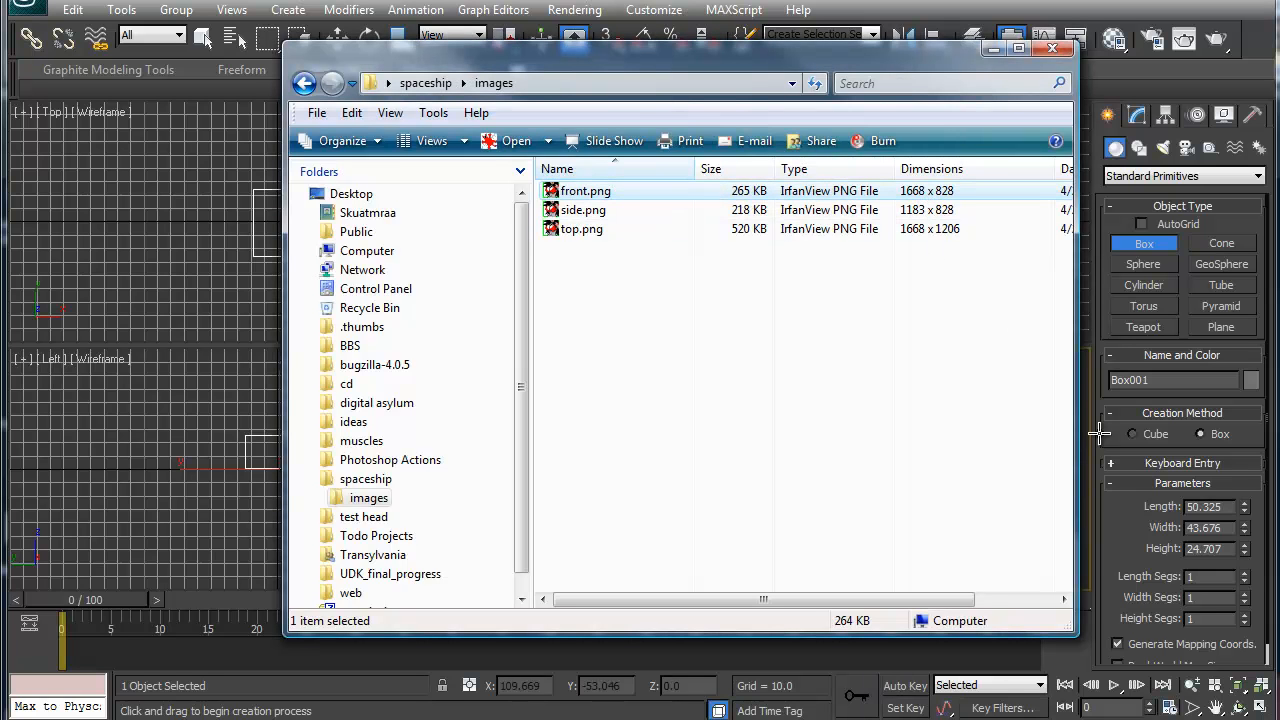
{"action": "left_click", "coordinate": [1205, 506]}
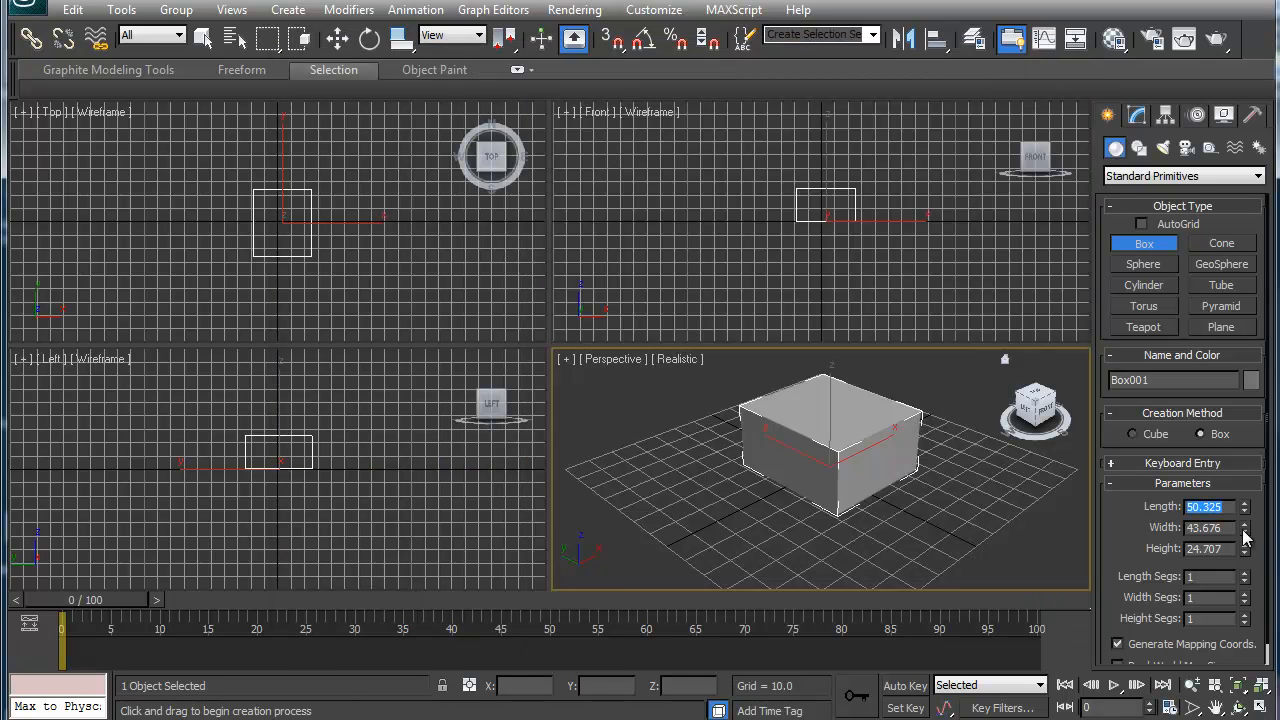
{"action": "type", "text": "16.68"}
{"action": "key", "text": "Tab"}
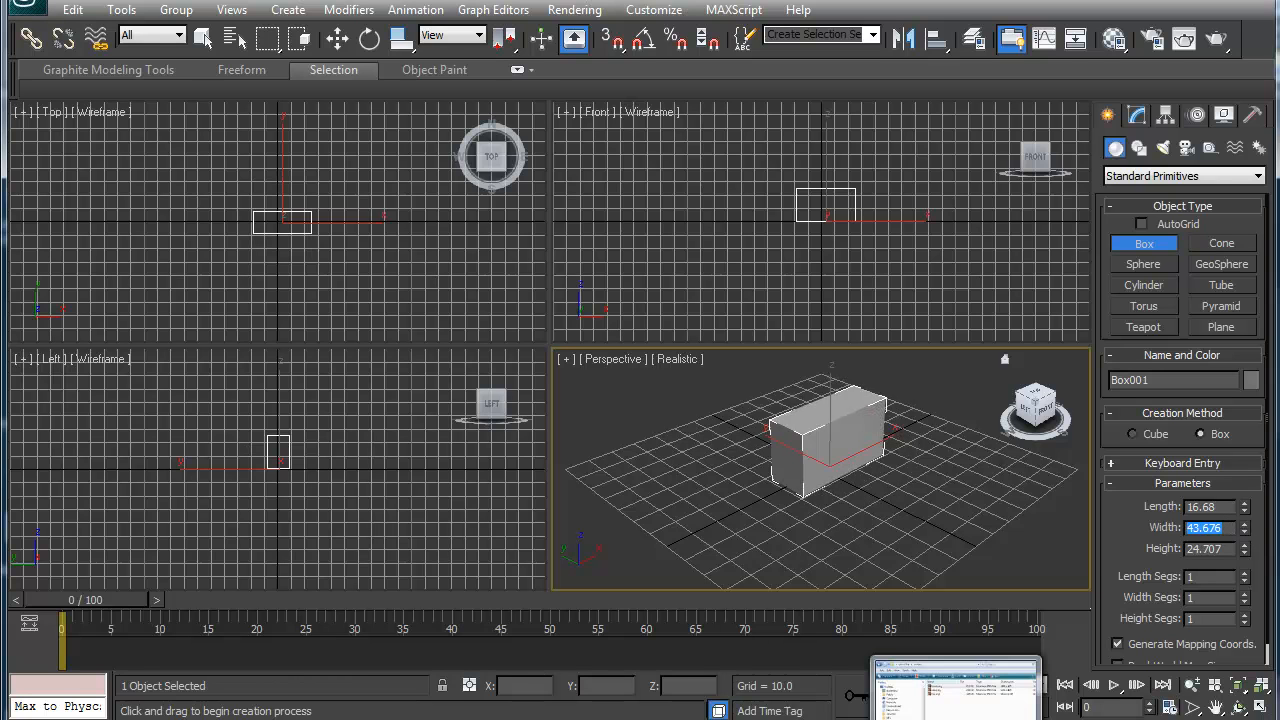
Consult the reference image dimensions again and set the box's width to 8 and height to 8.28
{"action": "left_click", "coordinate": [956, 695]}
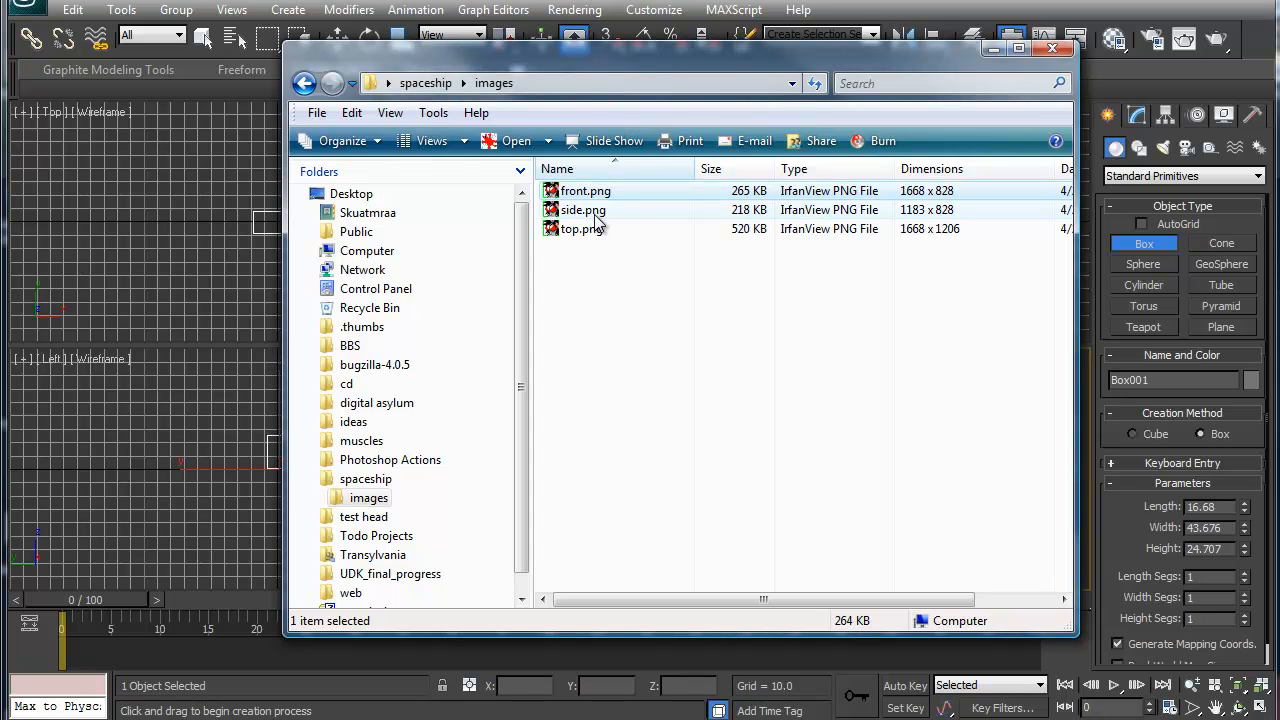
{"action": "left_click", "coordinate": [1220, 528]}
{"action": "type", "text": "8"}
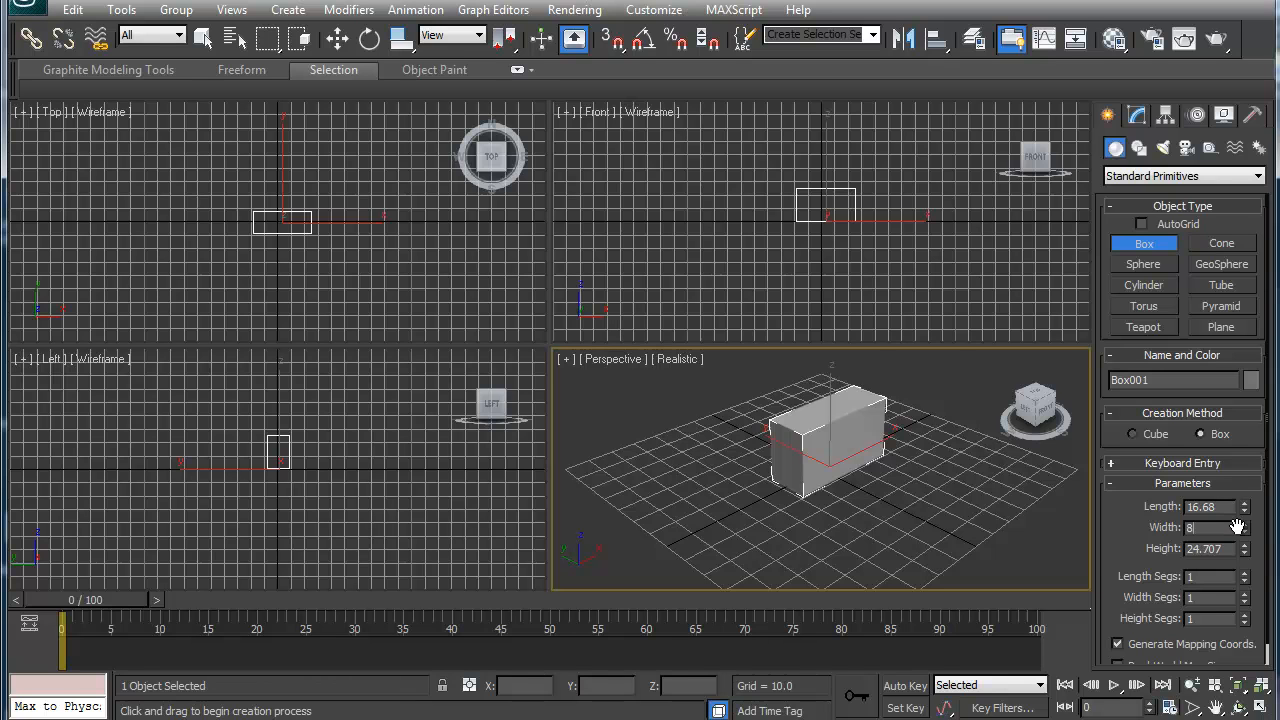
{"action": "left_click", "coordinate": [1218, 548]}
{"action": "type", "text": "8.28"}
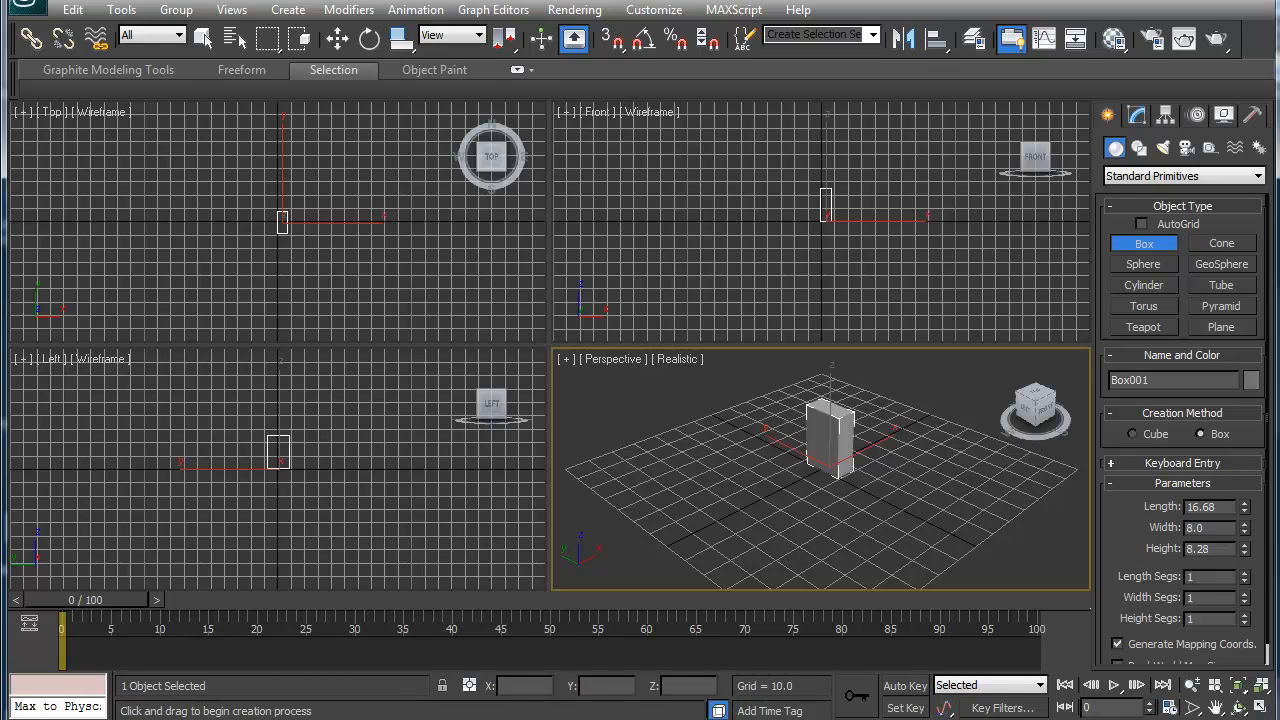
Recheck the reference image dimensions and correct the box's width to 12
{"action": "left_click", "coordinate": [955, 688]}
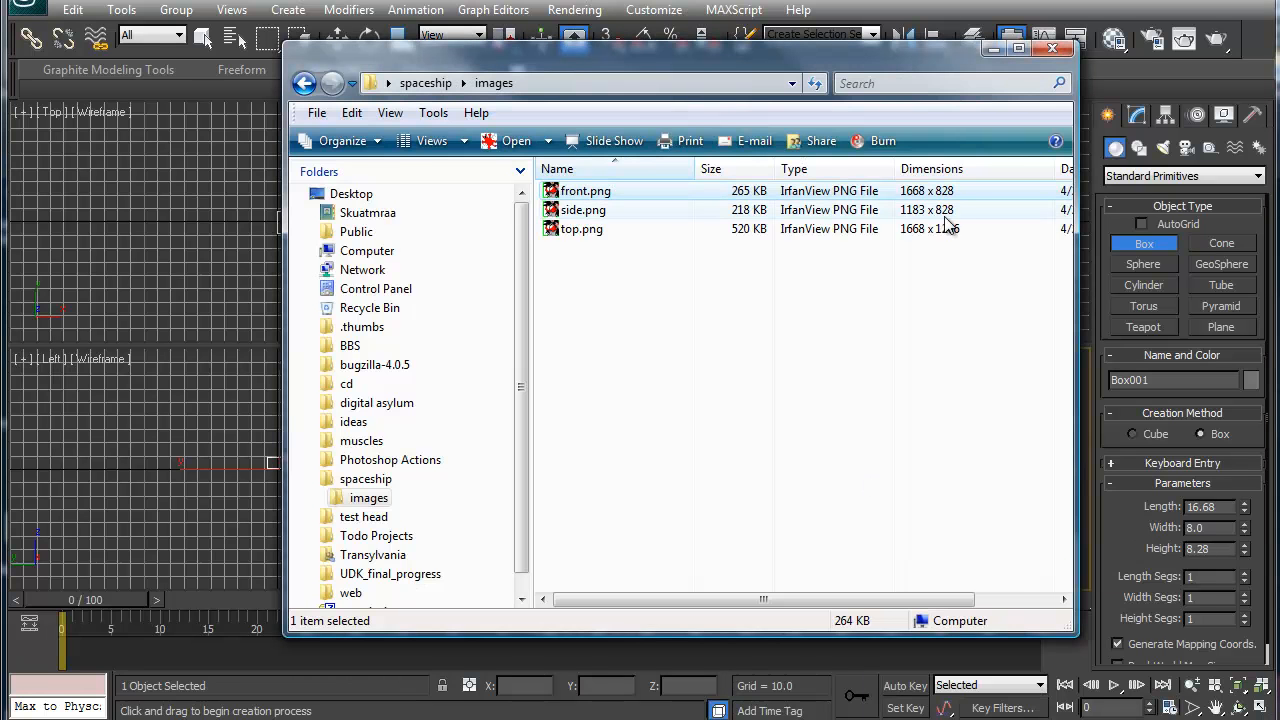
{"action": "left_click", "coordinate": [1218, 528]}
{"action": "type", "text": "12"}
{"action": "key", "text": "Tab"}
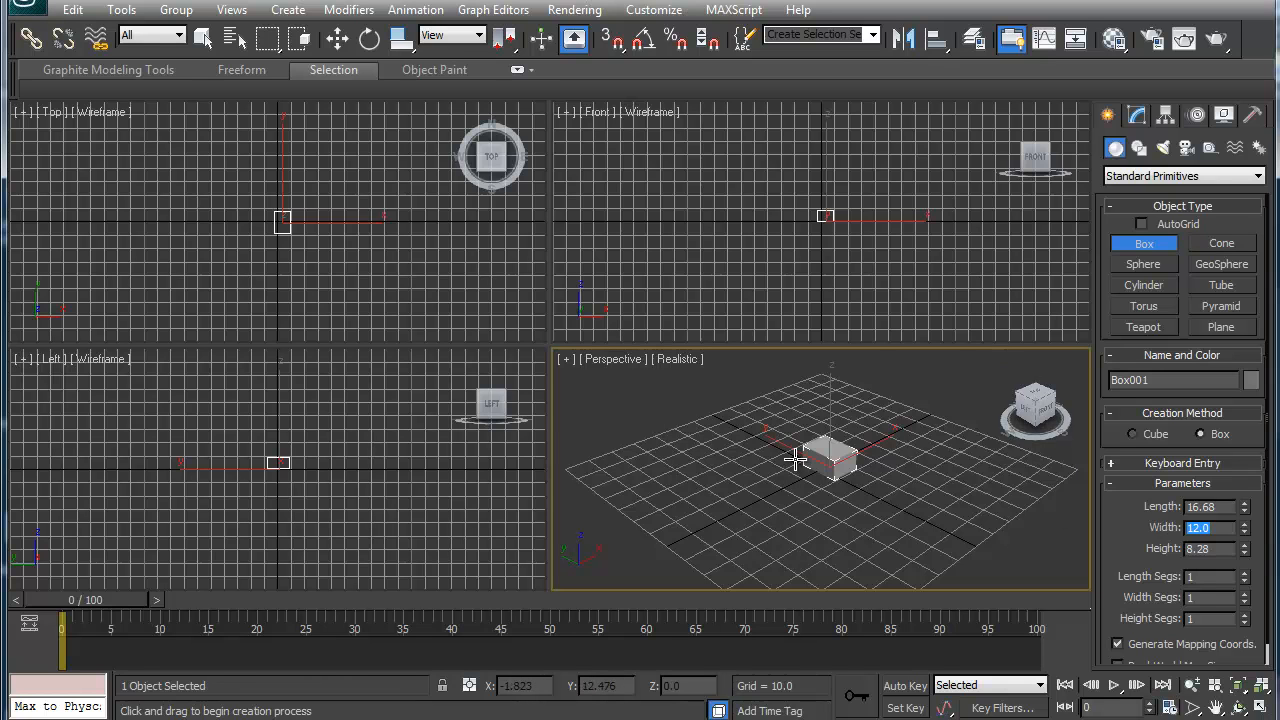
Convert the resized box to an Editable Poly
{"action": "left_click", "coordinate": [868, 478]}
{"action": "key", "text": "ctrl+shift+z"}
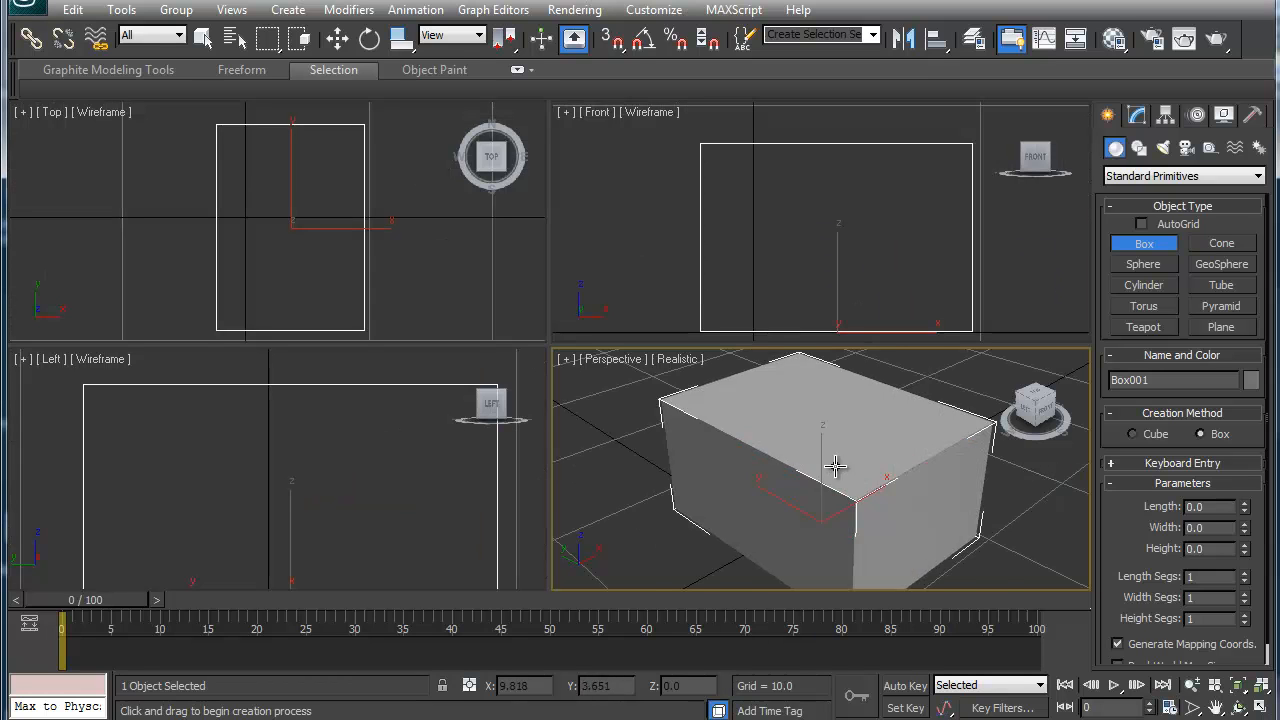
{"action": "scroll", "coordinate": [835, 465], "scroll_direction": "down", "scroll_amount": 3}
{"action": "scroll", "coordinate": [286, 457], "scroll_direction": "down", "scroll_amount": 5}
{"action": "scroll", "coordinate": [284, 460], "scroll_direction": "up", "scroll_amount": 3}
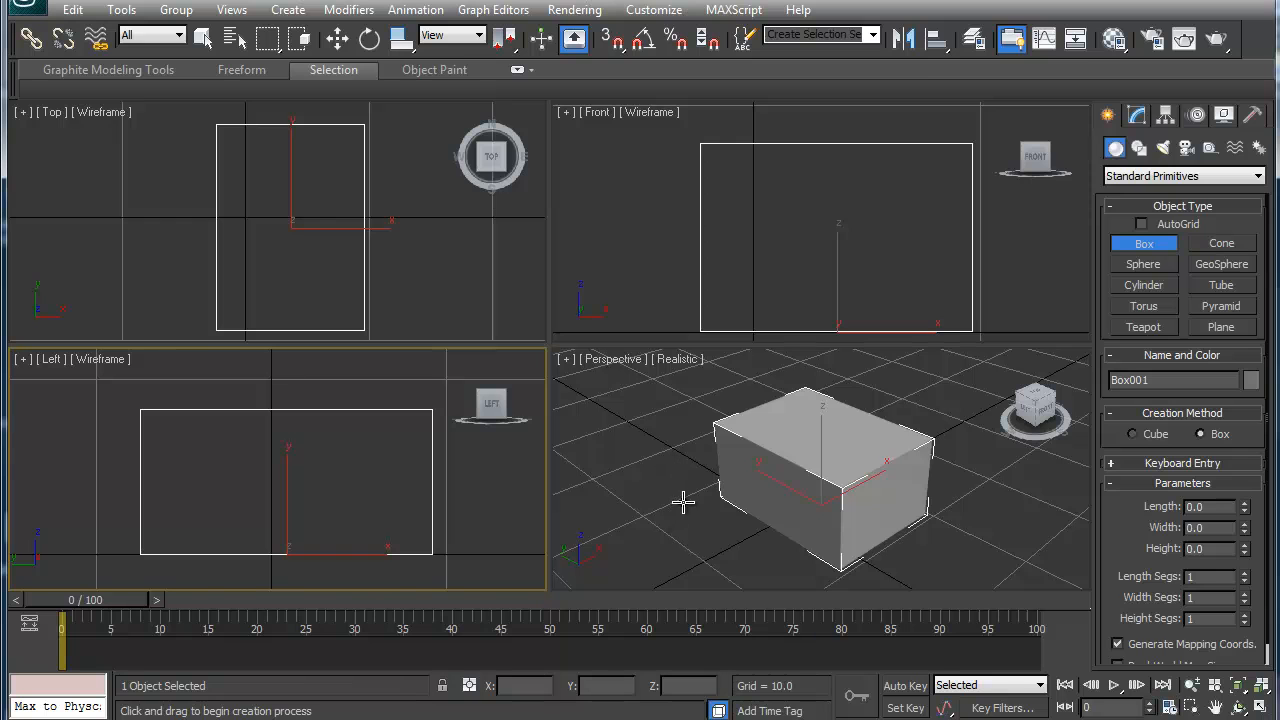
{"action": "left_click", "coordinate": [1137, 115]}
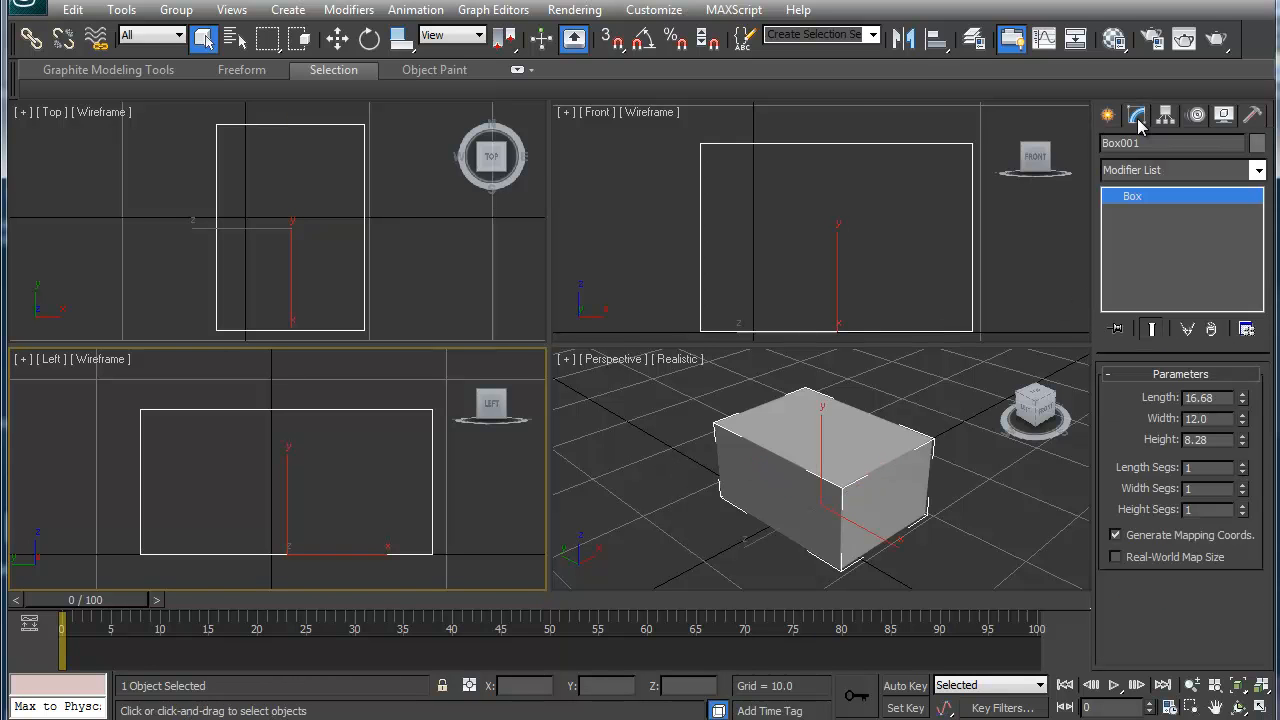
{"action": "right_click", "coordinate": [1145, 199]}
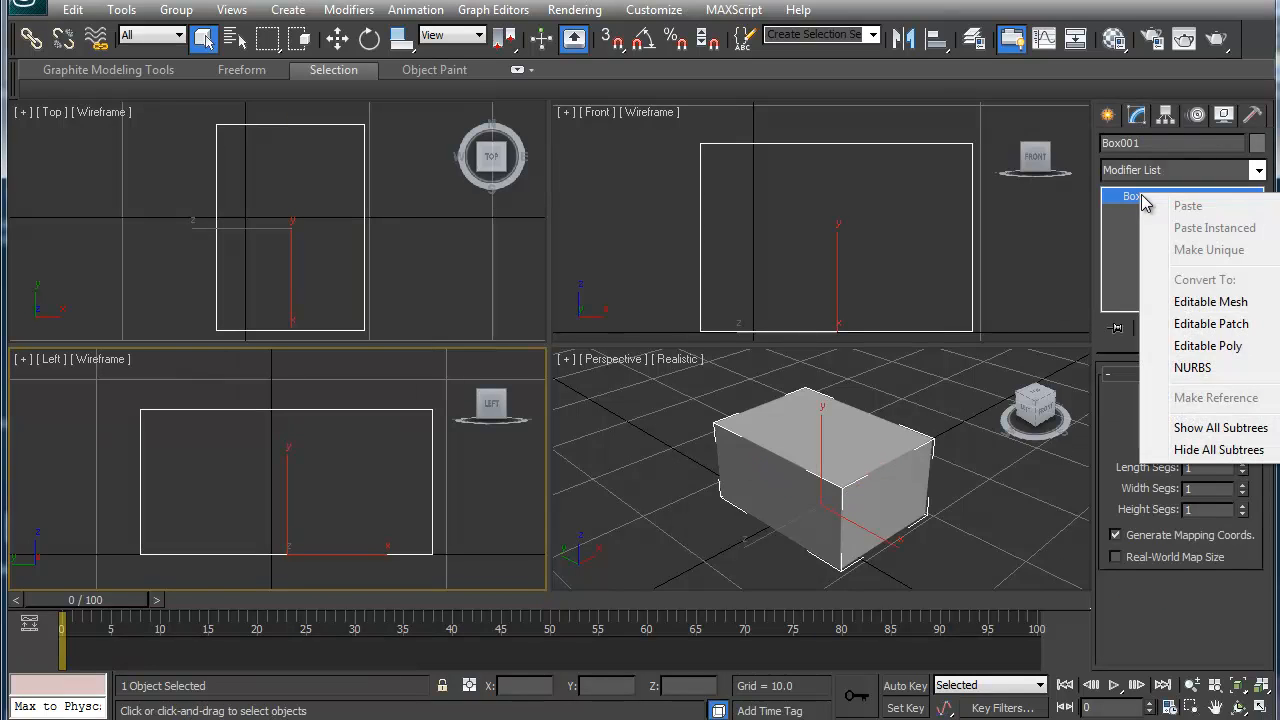
{"action": "left_click", "coordinate": [1195, 346]}
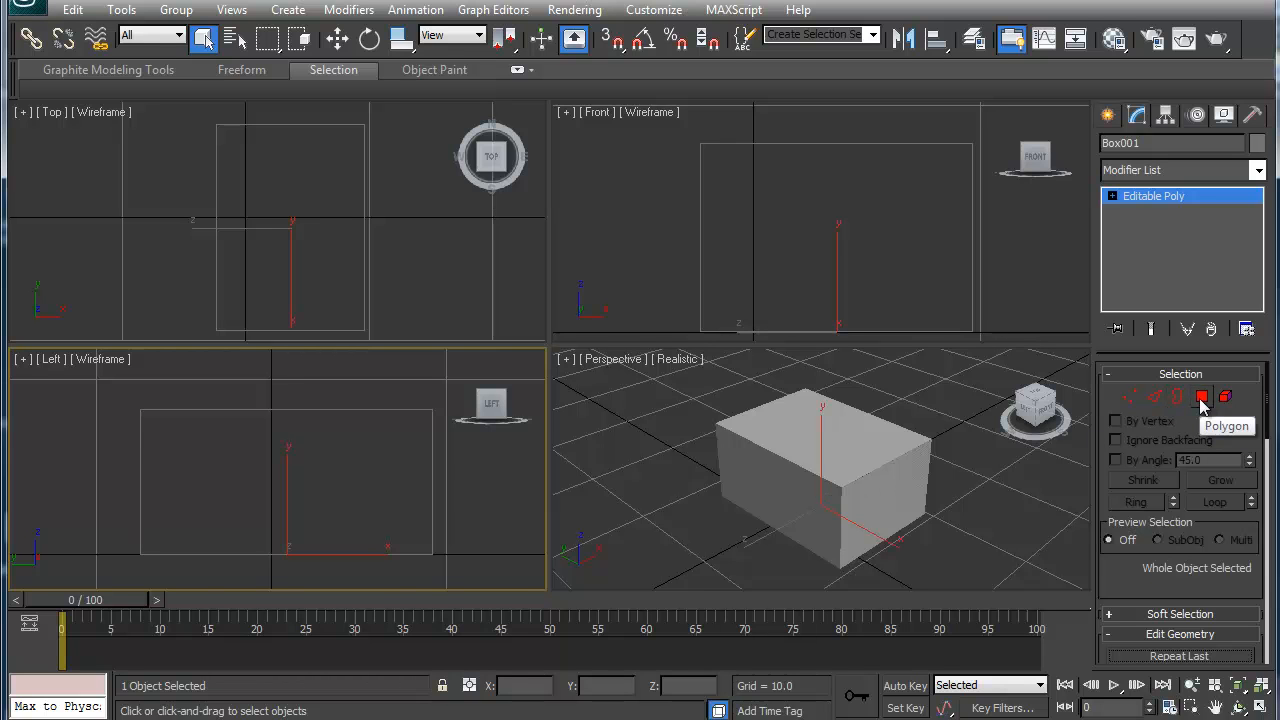
Select the whole box at element level, flip its normals inward and clear the selection
{"action": "left_click", "coordinate": [1201, 397]}
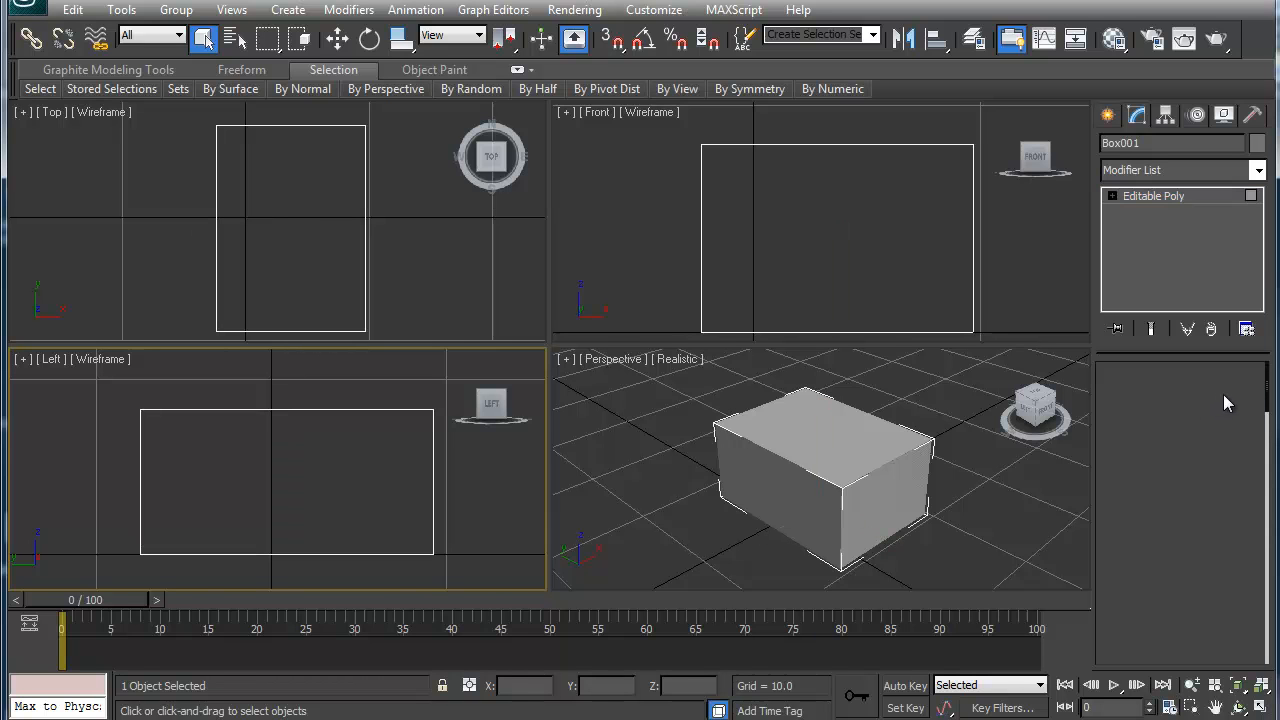
{"action": "left_click", "coordinate": [1224, 396]}
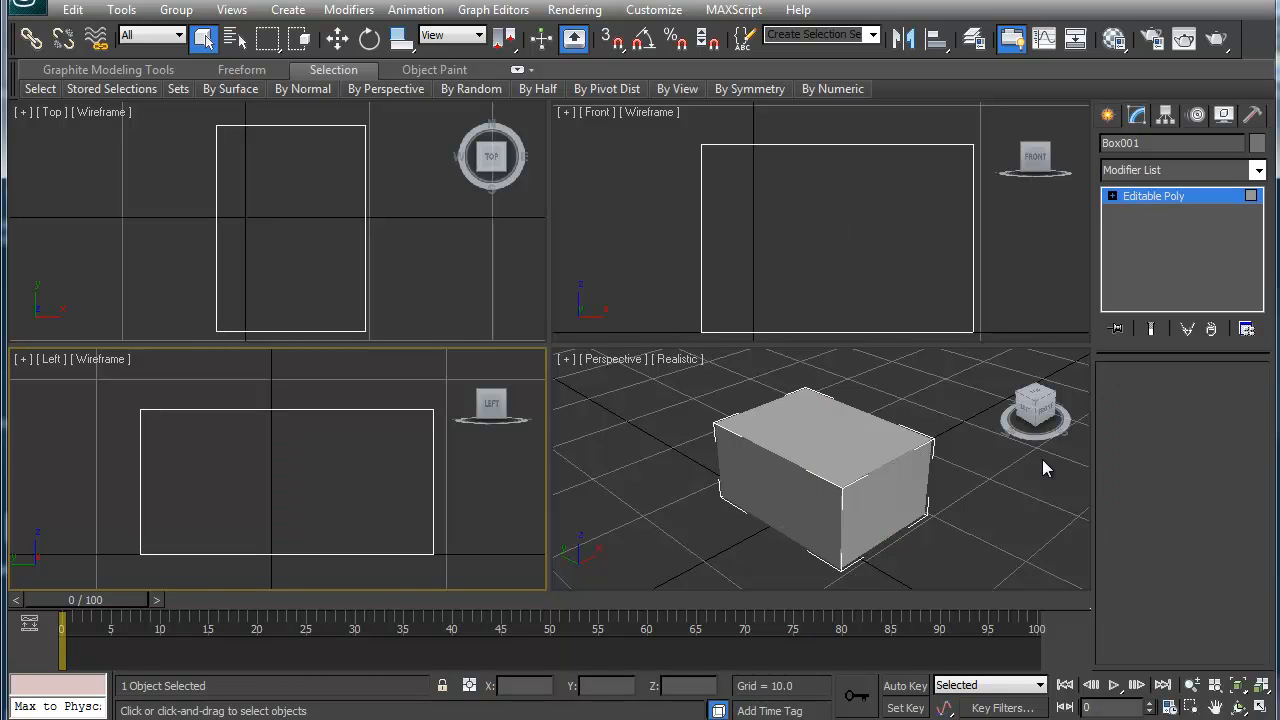
{"action": "left_click", "coordinate": [837, 466]}
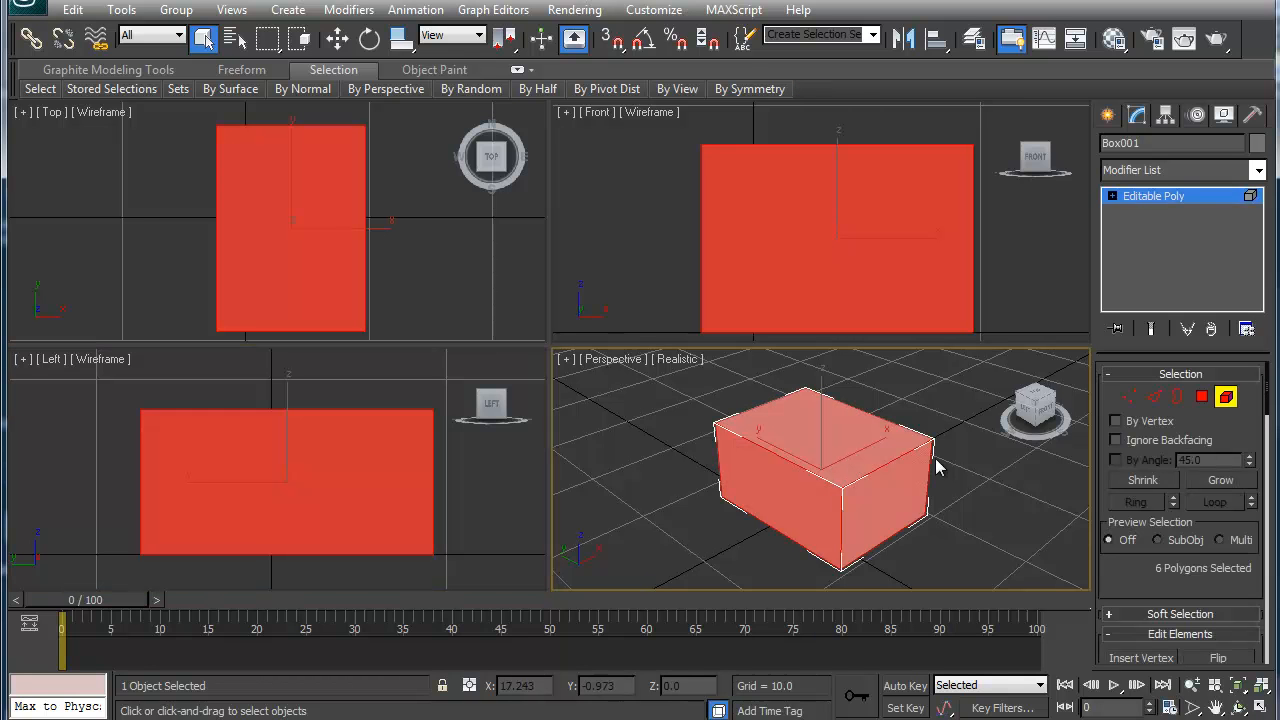
{"action": "left_click_drag", "start_coordinate": [1268, 420], "coordinate": [1277, 453]}
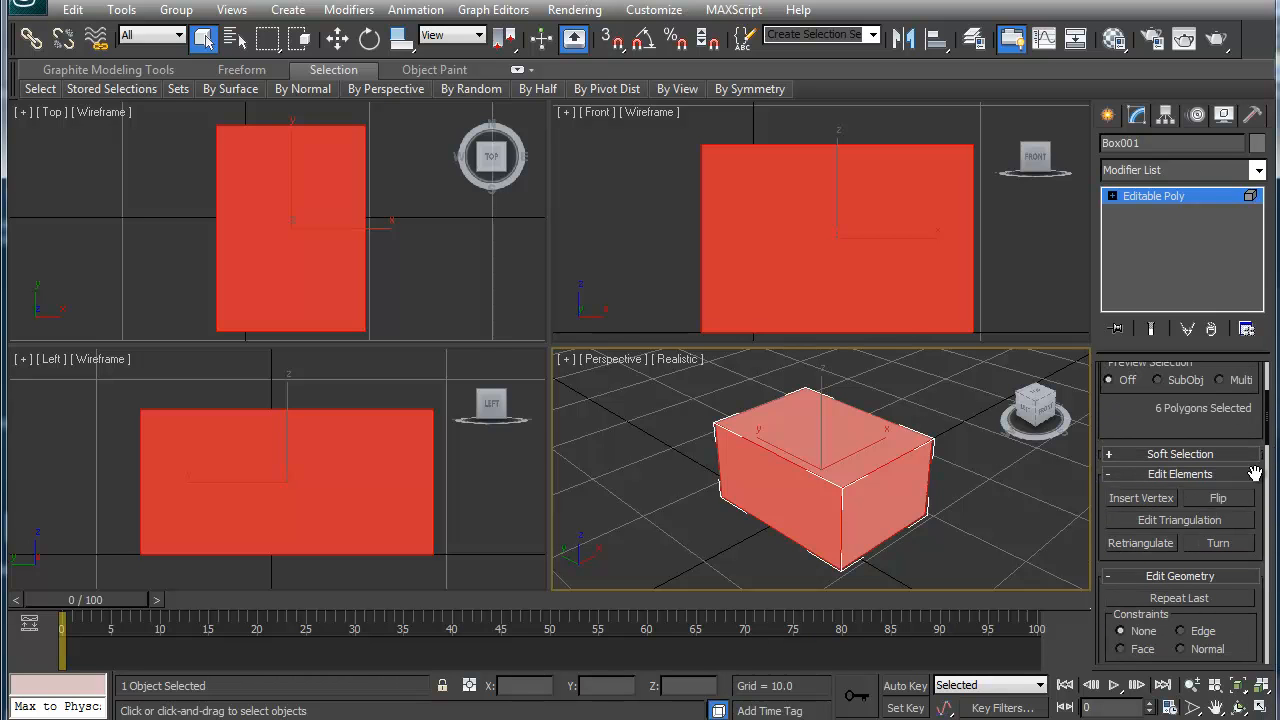
{"action": "left_click", "coordinate": [1228, 502]}
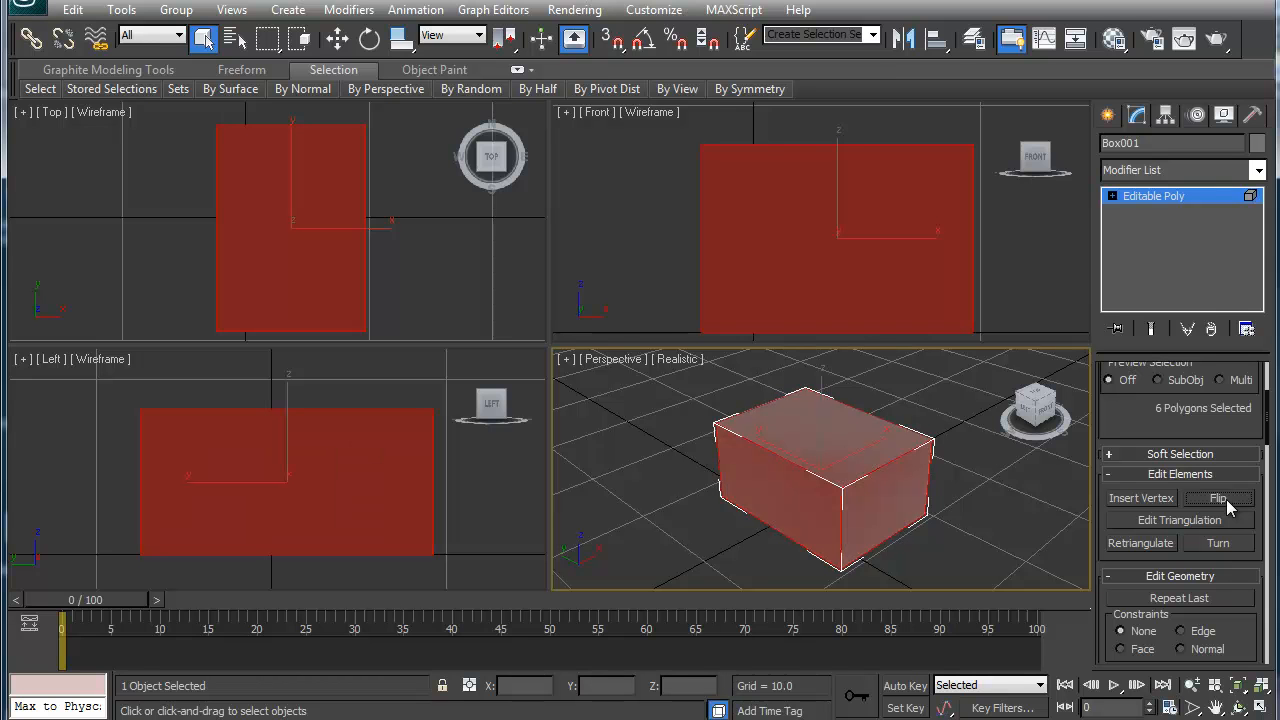
{"action": "left_click", "coordinate": [985, 508]}
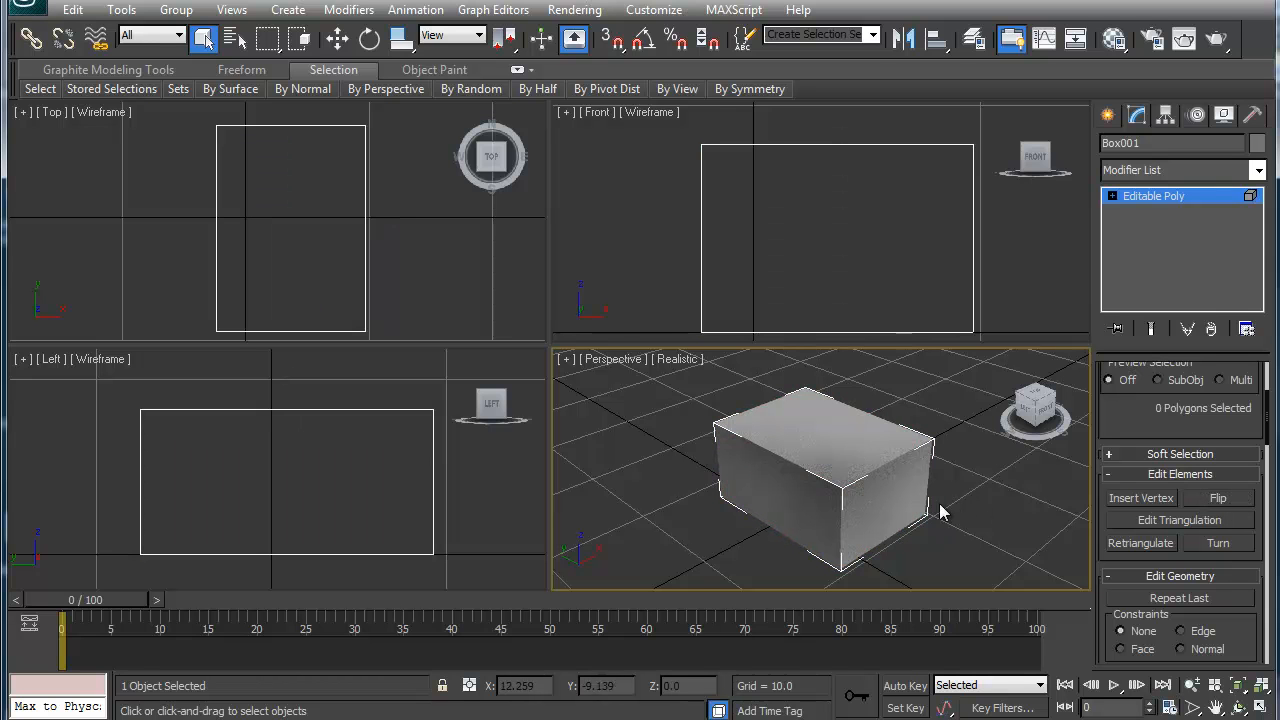
Set the Perspective viewport to Shaded display and enable Backface Cull in the box's object properties
{"action": "left_click", "coordinate": [680, 362]}
{"action": "left_click", "coordinate": [716, 404]}
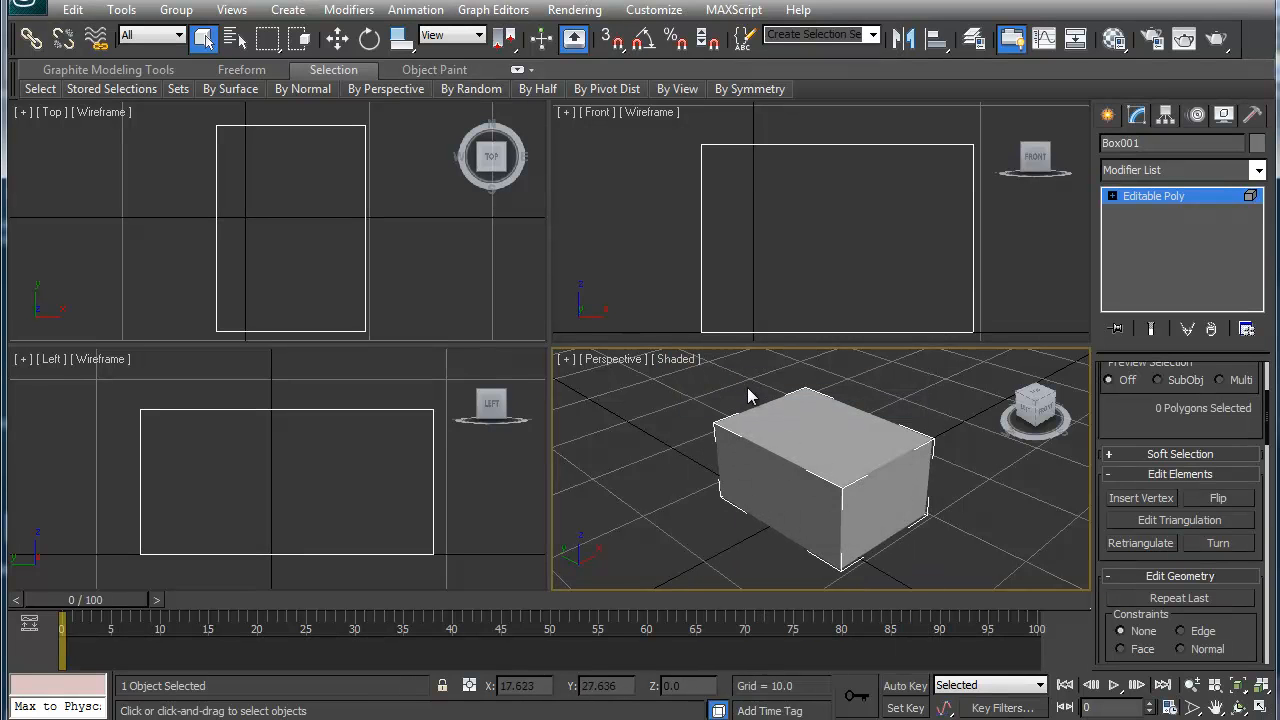
{"action": "right_click", "coordinate": [809, 464]}
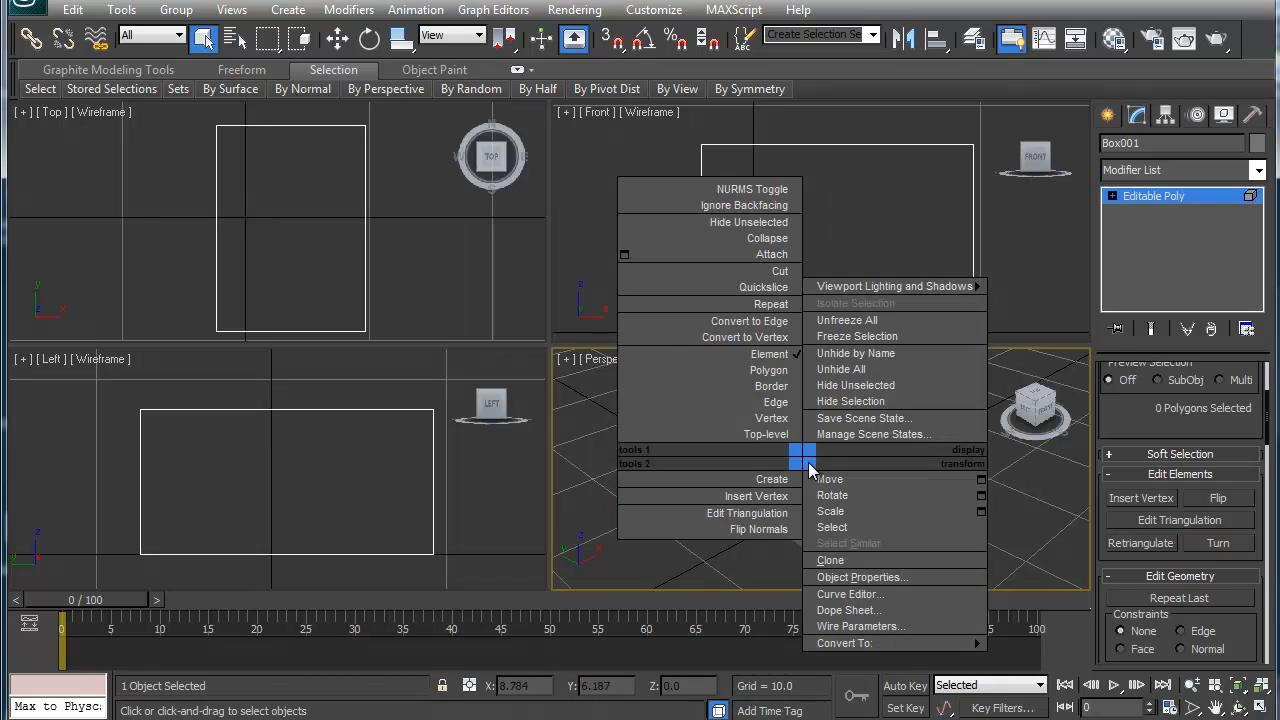
{"action": "left_click", "coordinate": [860, 578]}
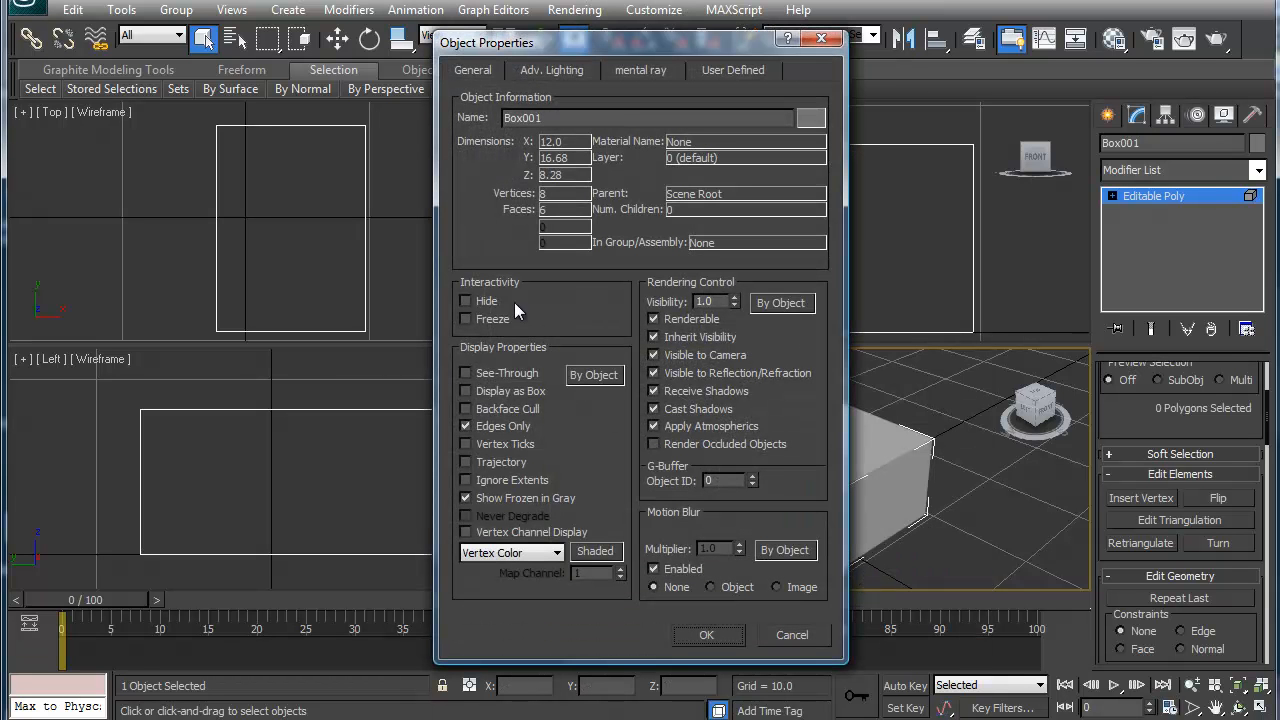
{"action": "left_click", "coordinate": [467, 409]}
{"action": "left_click", "coordinate": [704, 635]}
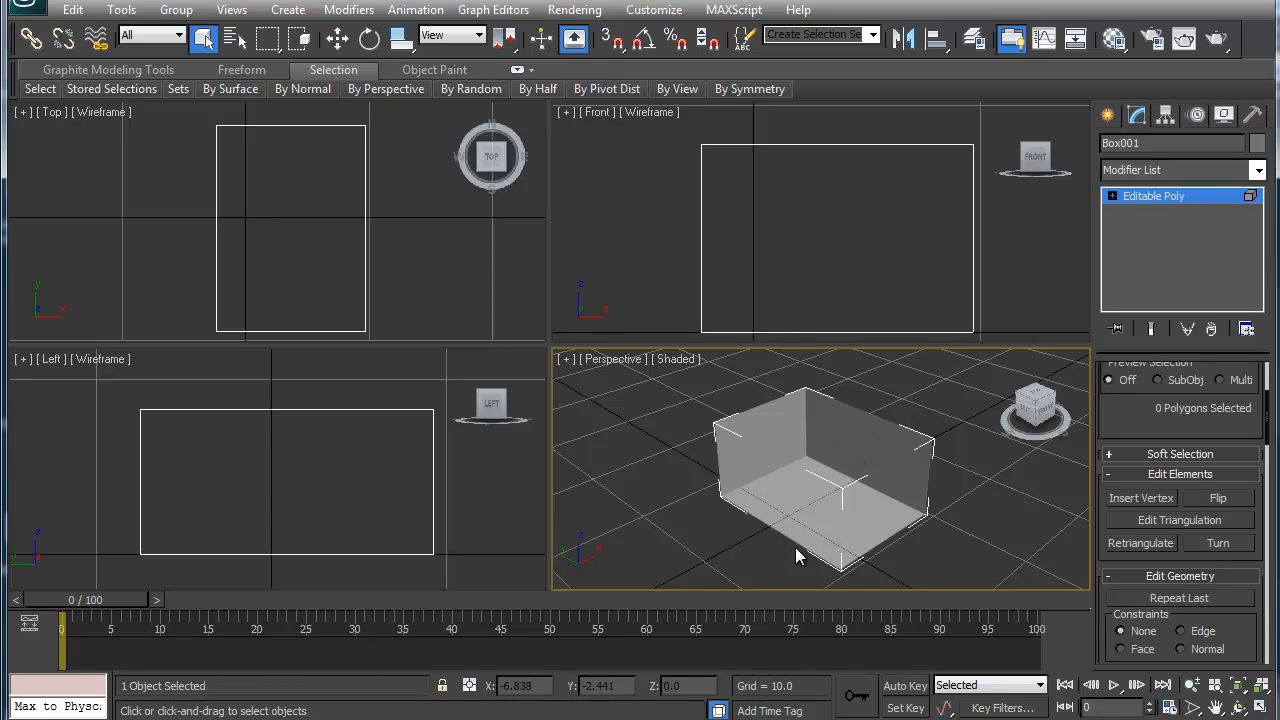
Turn off Show Frozen in Gray in the box's object properties
{"action": "right_click", "coordinate": [808, 466]}
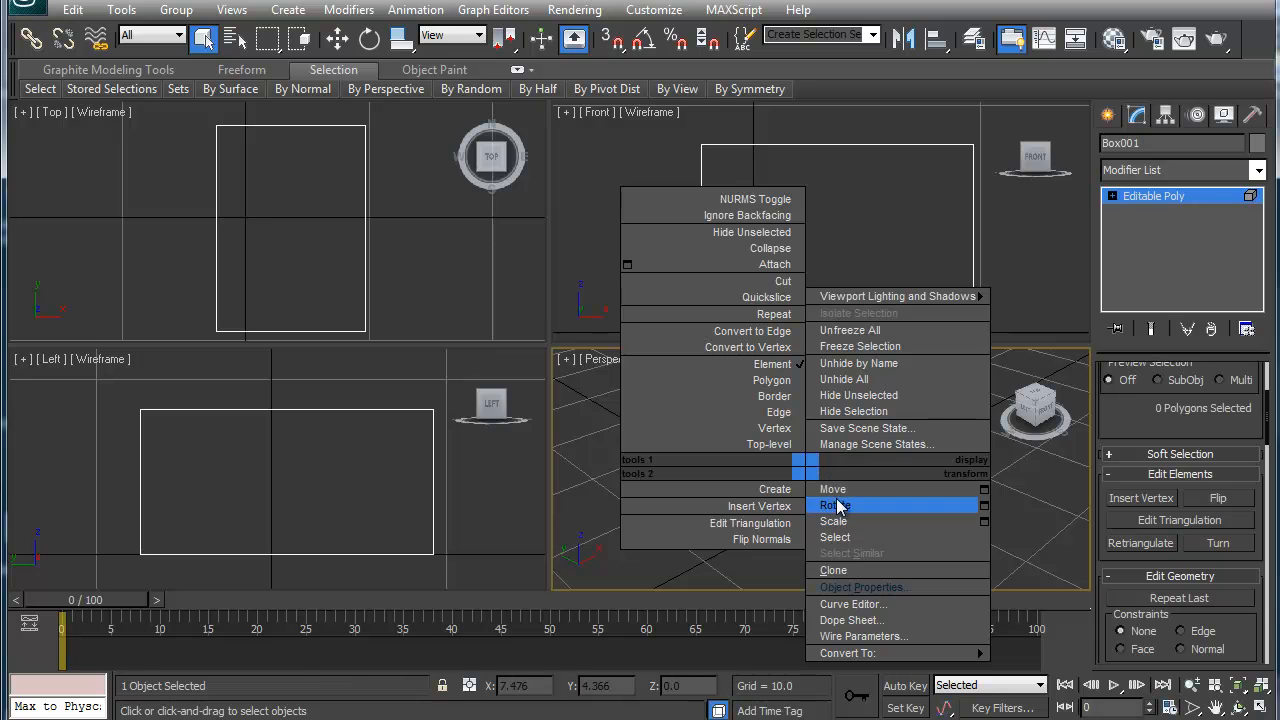
{"action": "left_click", "coordinate": [856, 590]}
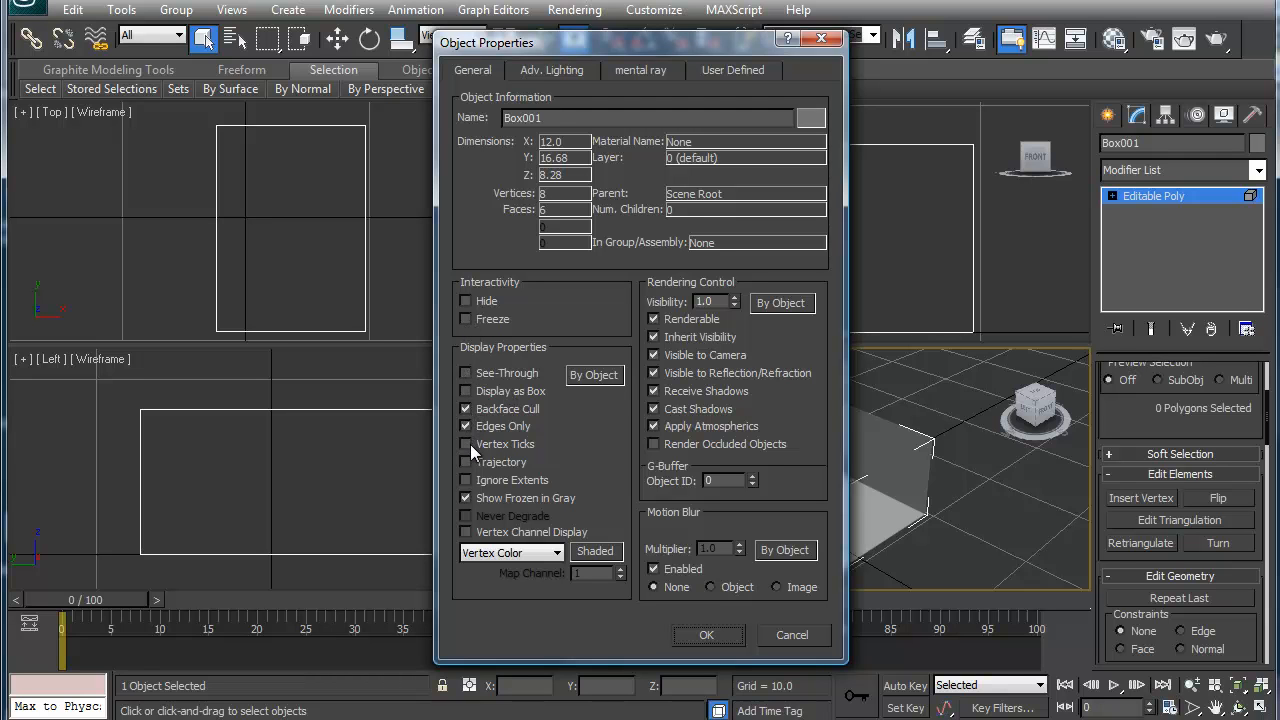
{"action": "left_click", "coordinate": [465, 498]}
{"action": "left_click", "coordinate": [706, 634]}
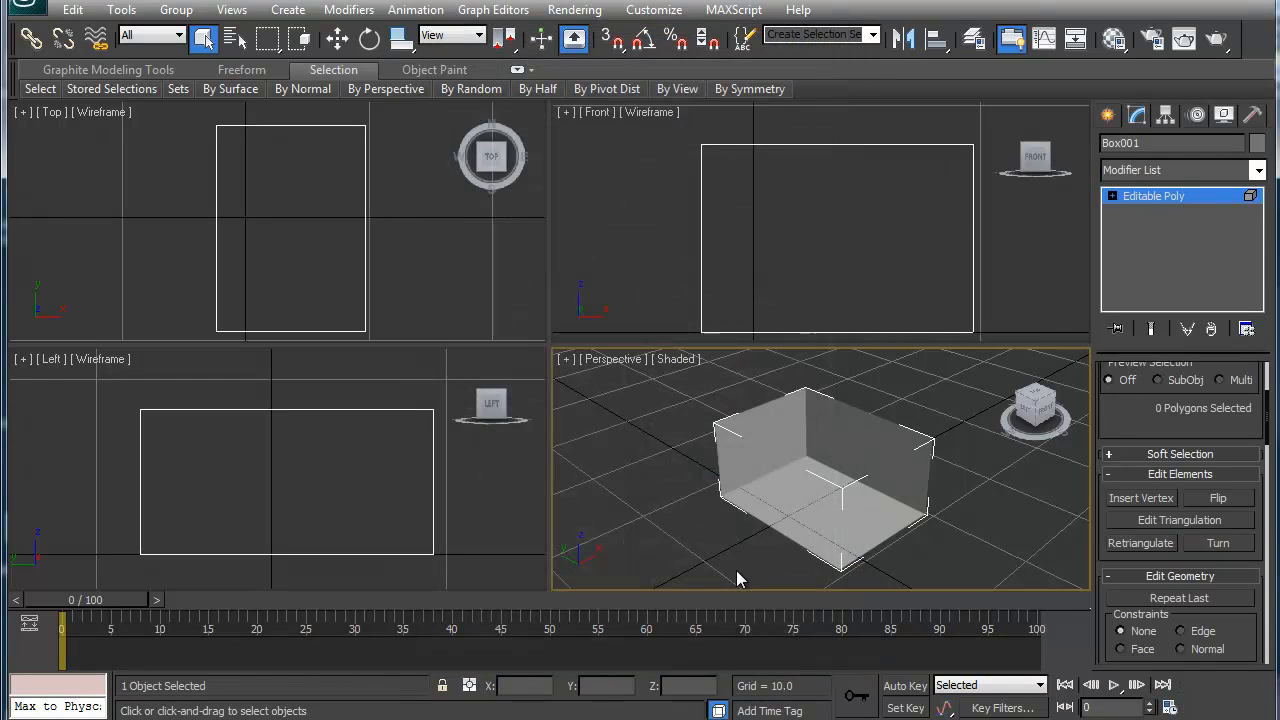
Change the box to polygon-level selection, try picking its top and side faces, and clear the selection
{"action": "left_click", "coordinate": [1112, 196]}
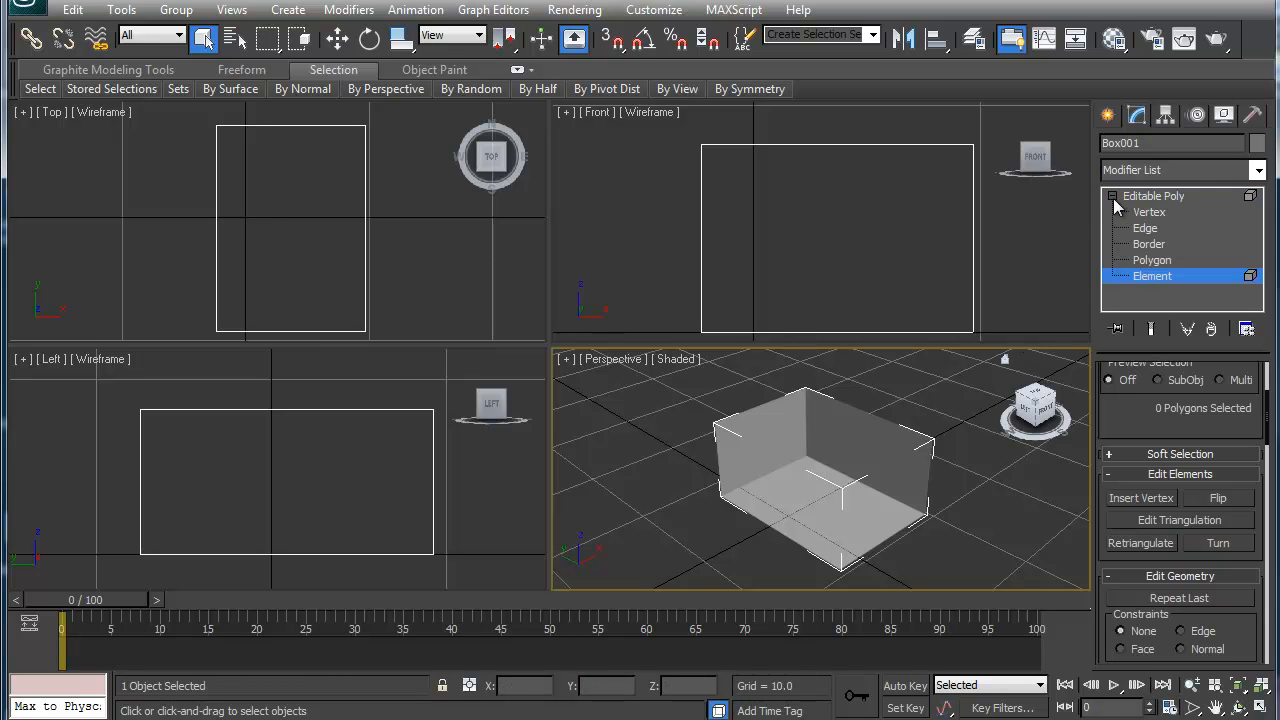
{"action": "left_click", "coordinate": [1148, 261]}
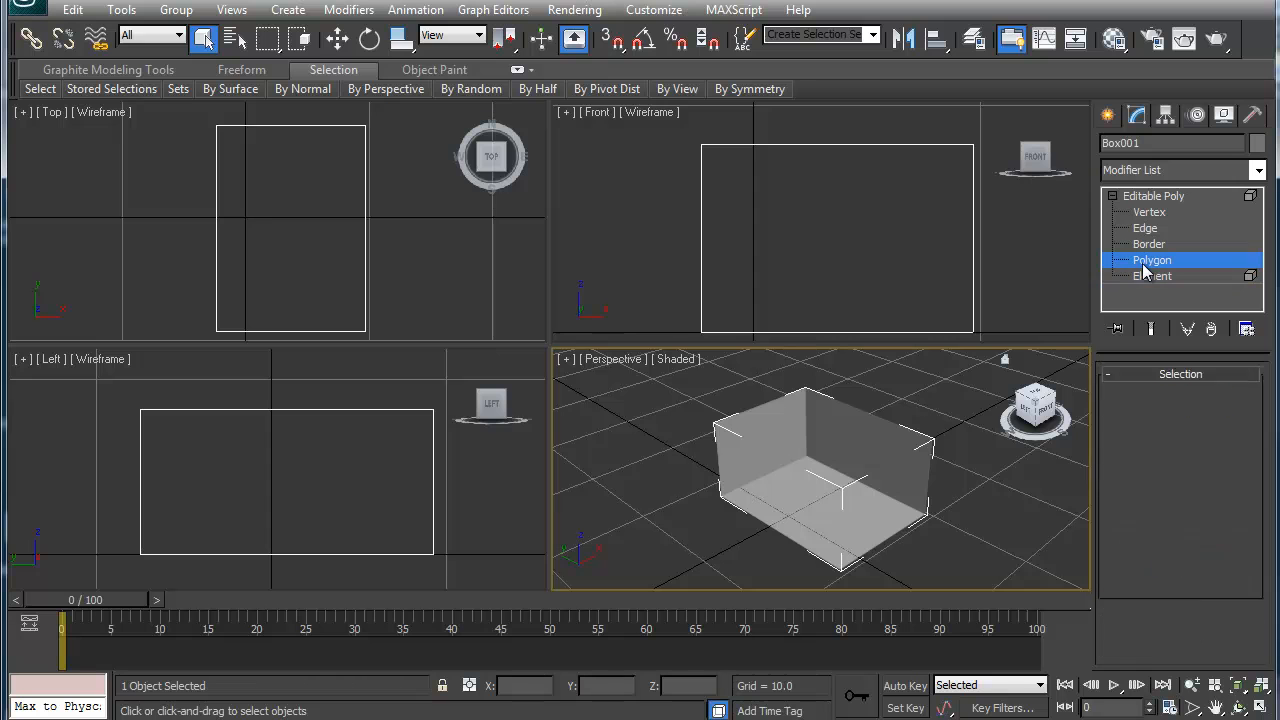
{"action": "left_click", "coordinate": [880, 452]}
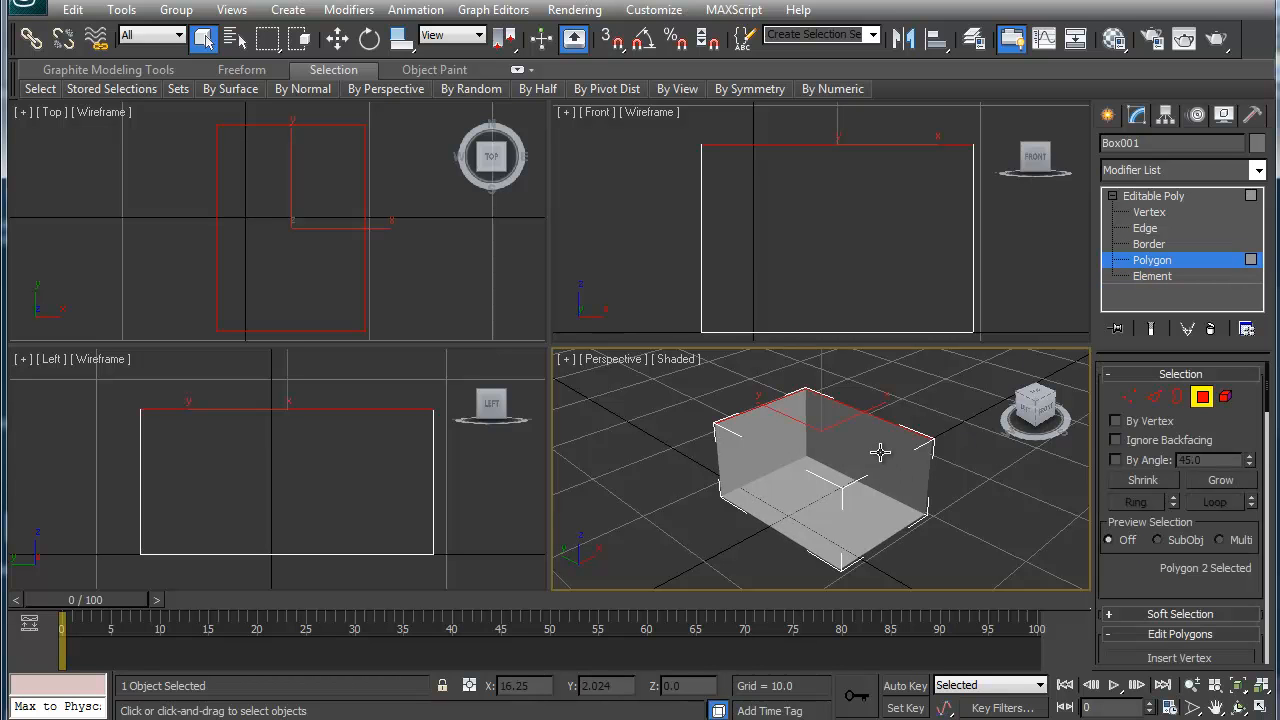
{"action": "left_click", "coordinate": [880, 452]}
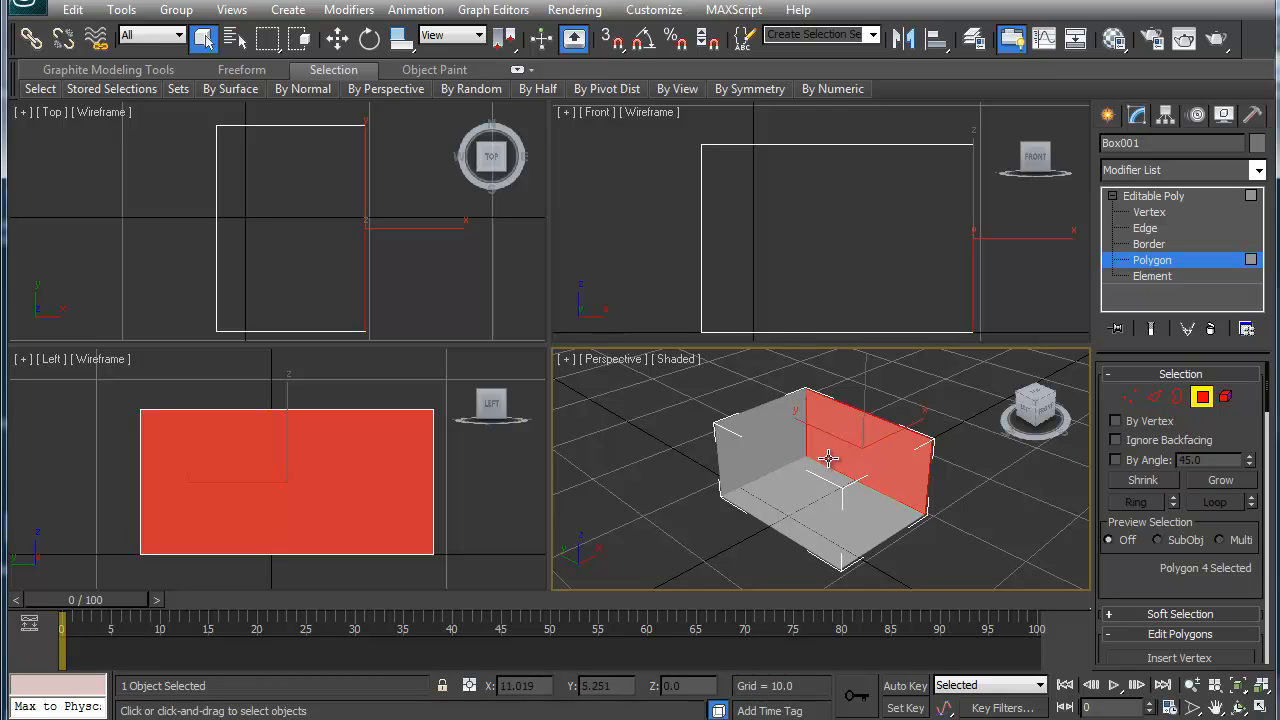
{"action": "left_click", "coordinate": [1004, 468]}
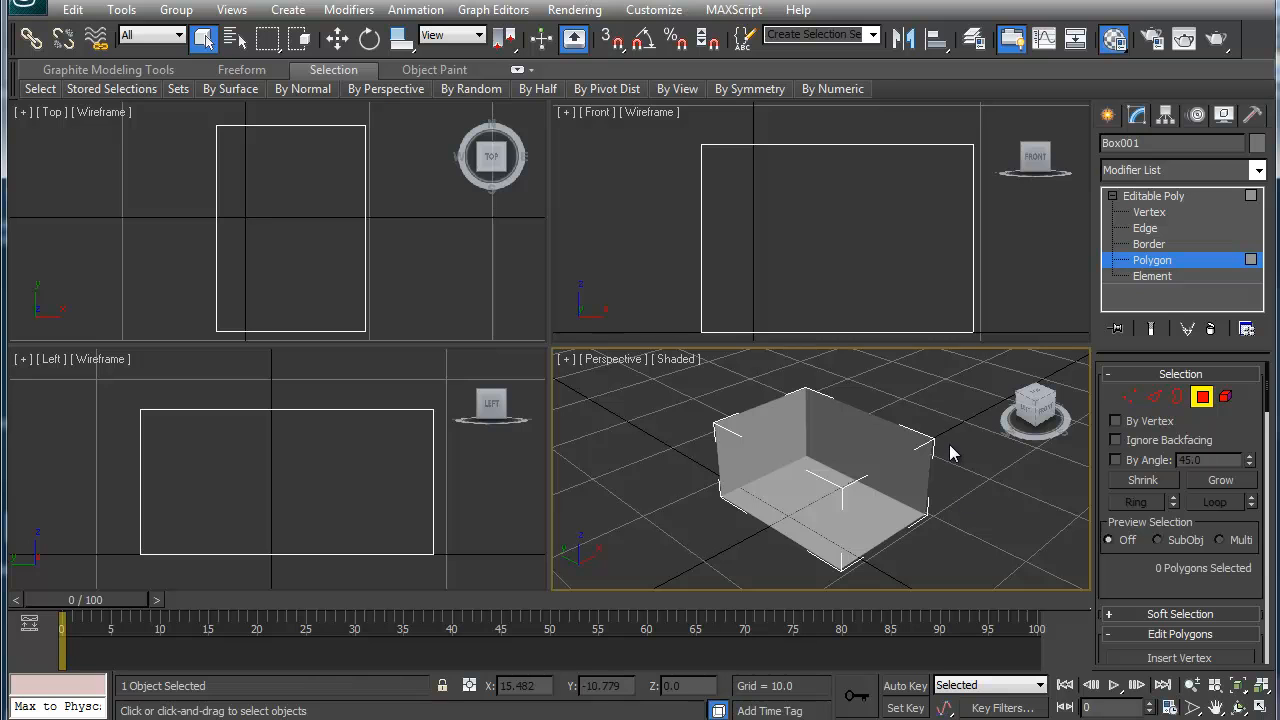
Open the Material Editor and move its window down until the sample slots and title are fully in view
{"action": "left_click", "coordinate": [1115, 39]}
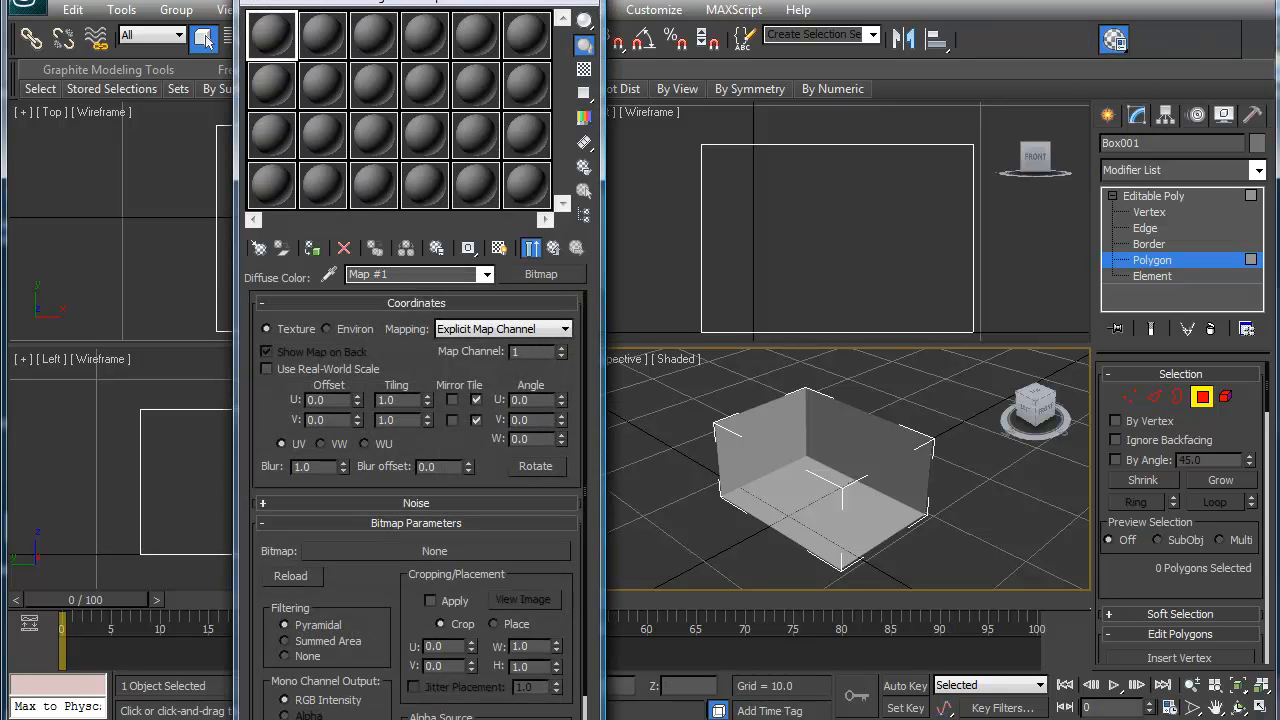
{"action": "left_click_drag", "start_coordinate": [437, 1], "coordinate": [453, 119]}
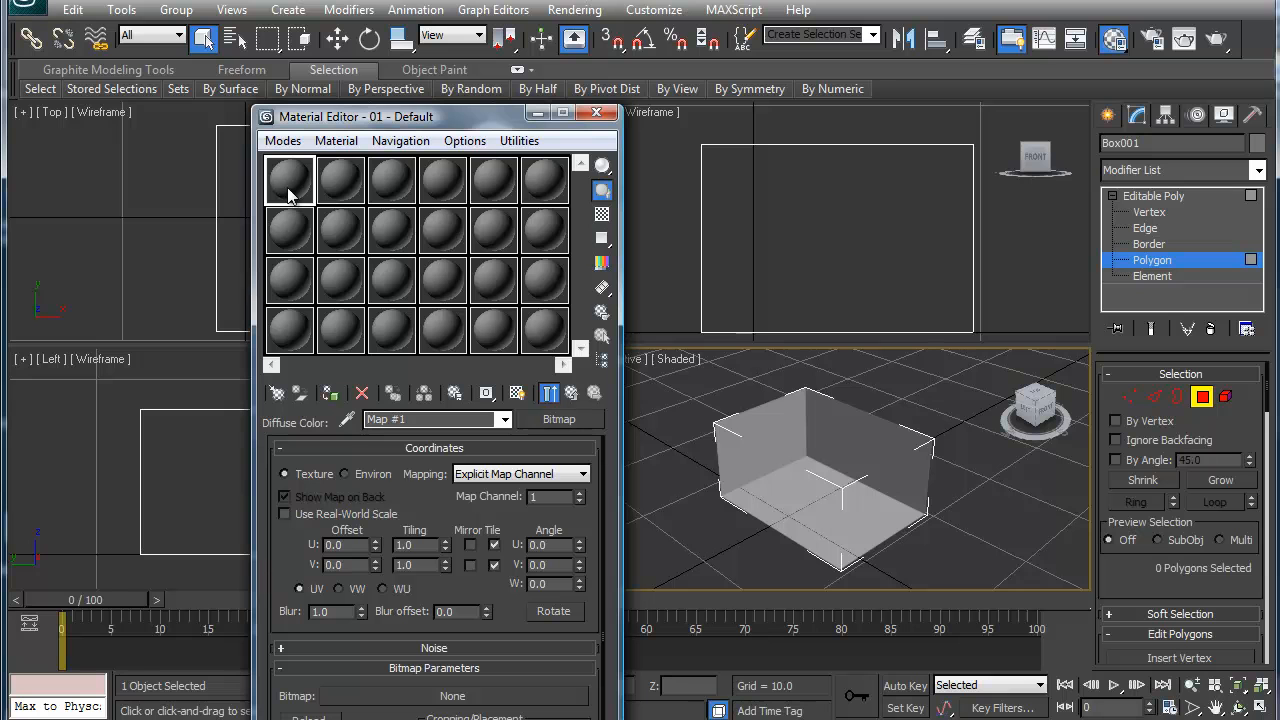
{"action": "left_click", "coordinate": [559, 419]}
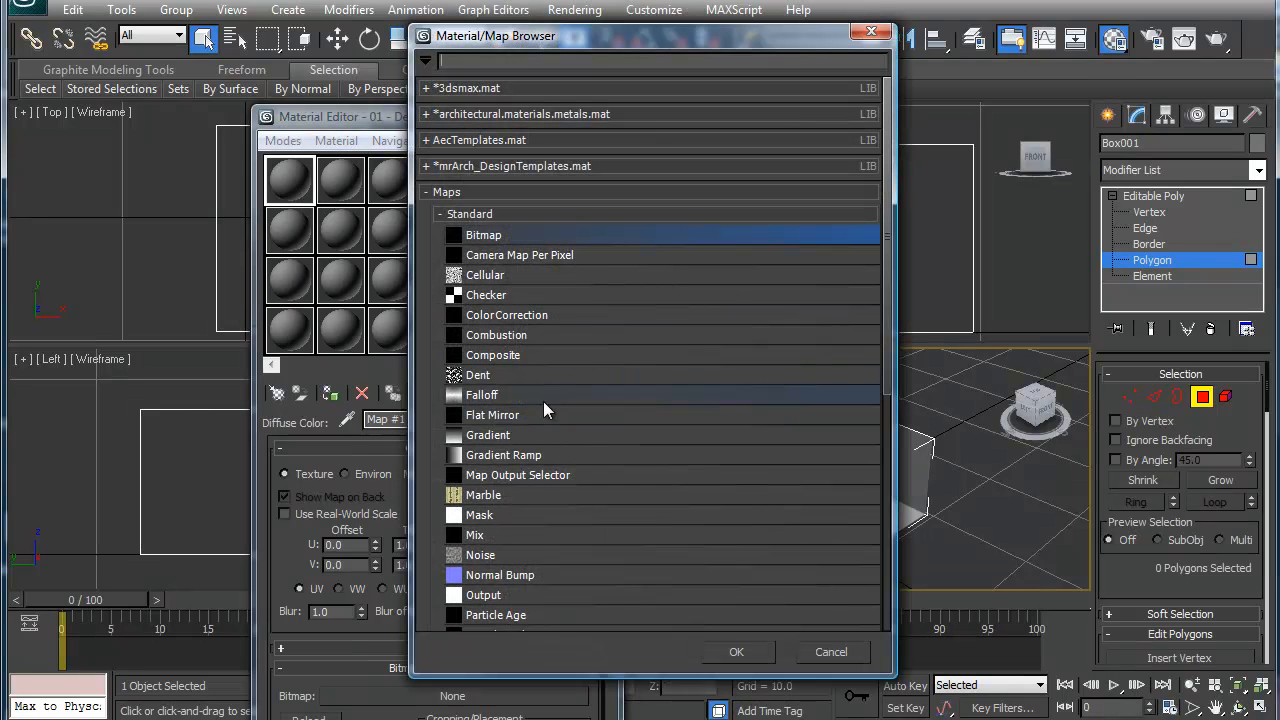
{"action": "left_click_drag", "start_coordinate": [888, 347], "coordinate": [861, 475]}
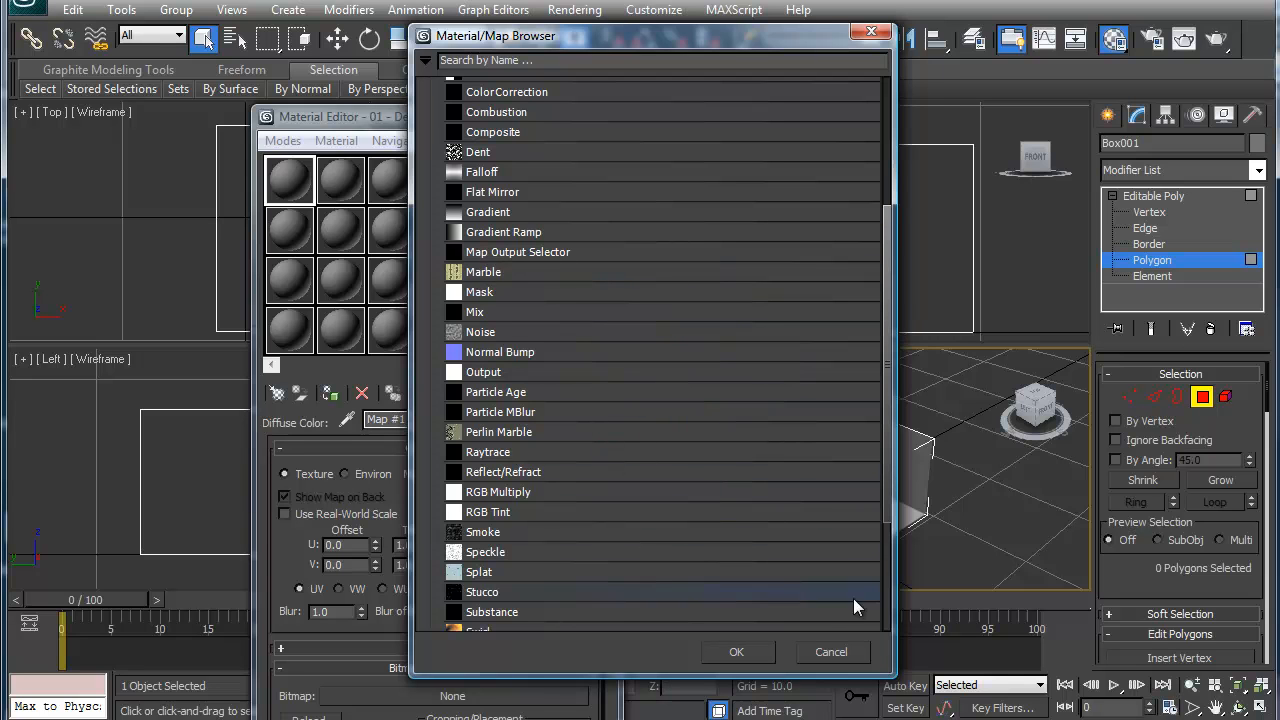
{"action": "left_click_drag", "start_coordinate": [889, 497], "coordinate": [879, 583]}
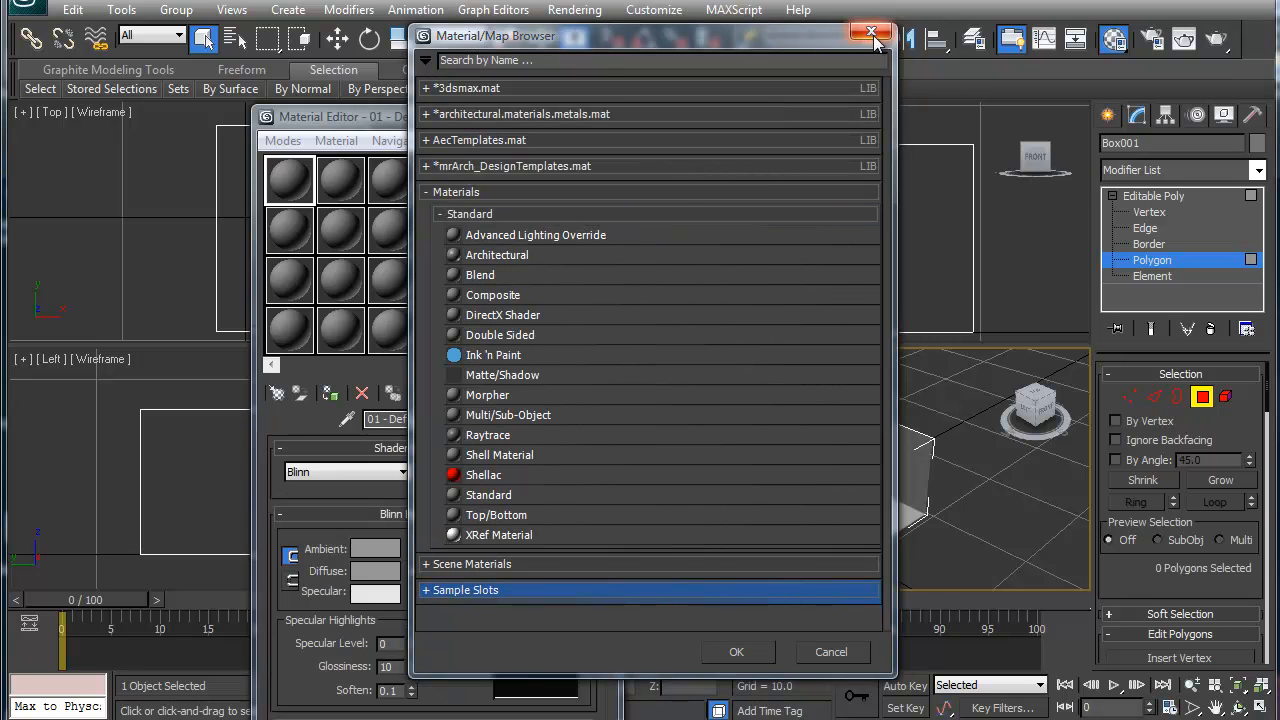
{"action": "left_click", "coordinate": [871, 31]}
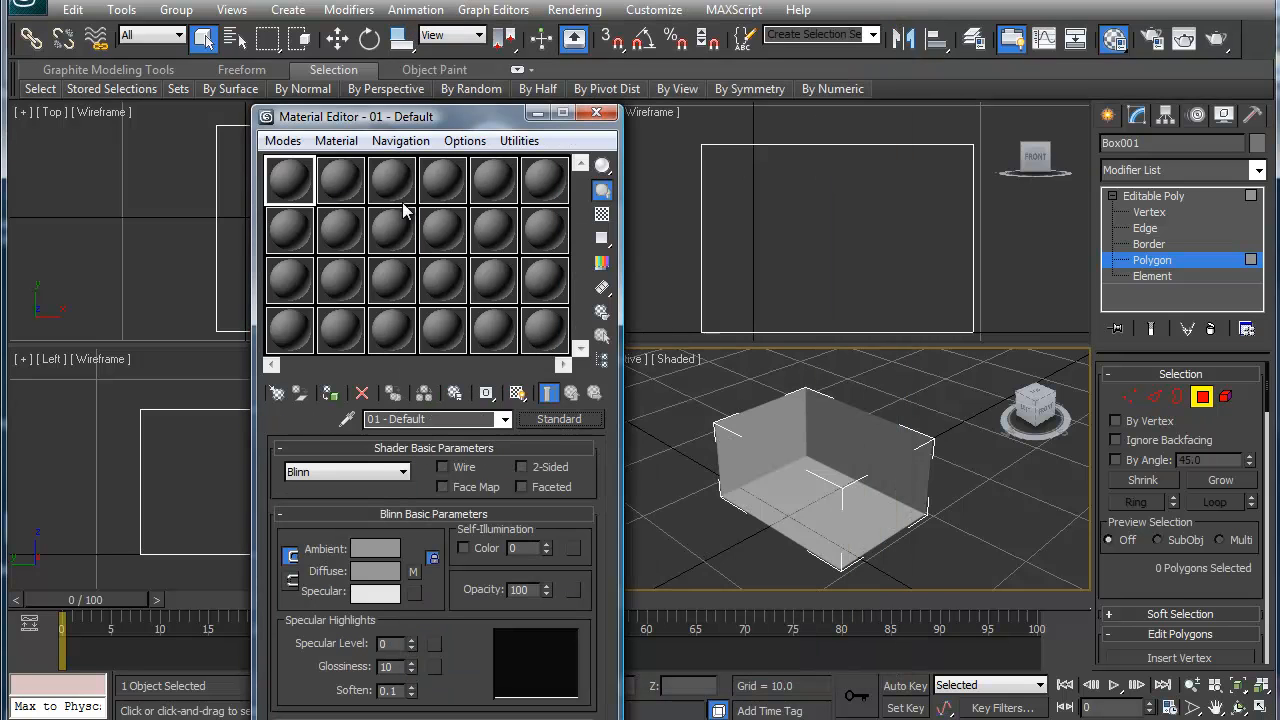
Change the first sample material to Multi/Sub-Object, discarding the old material, and set its number of sub-materials to 3
{"action": "left_click", "coordinate": [539, 422]}
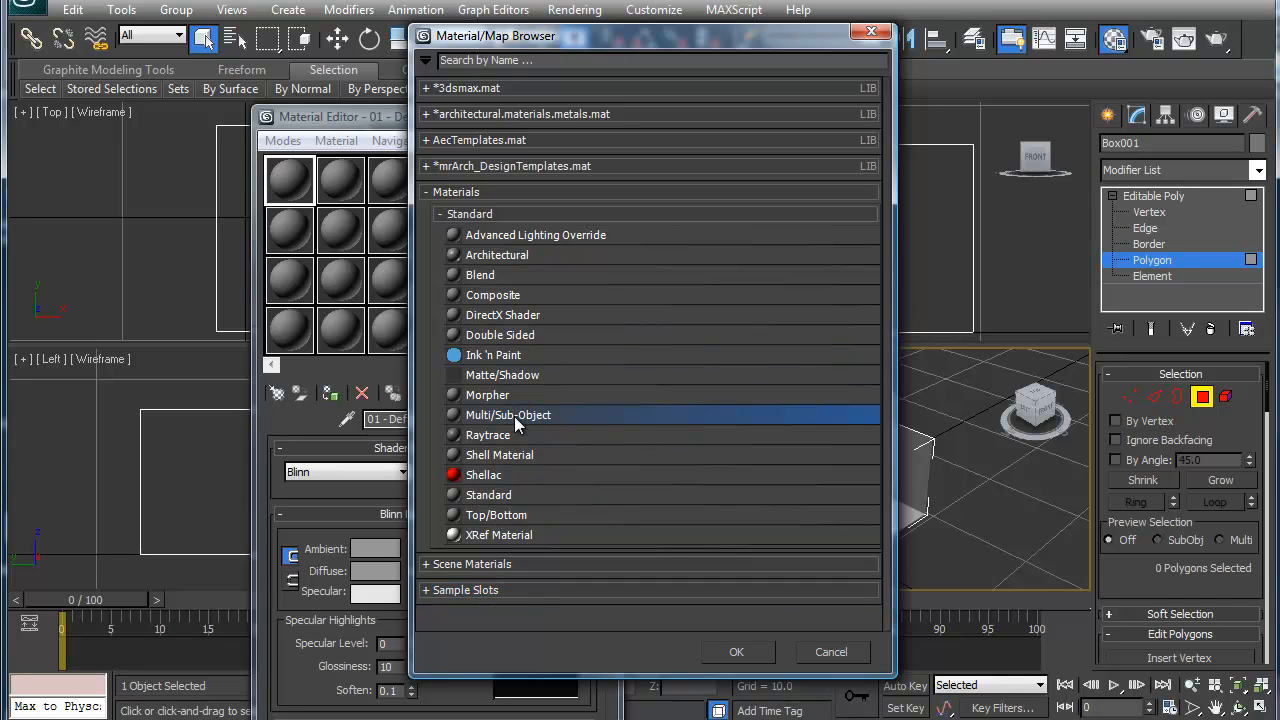
{"action": "double_click", "coordinate": [514, 416]}
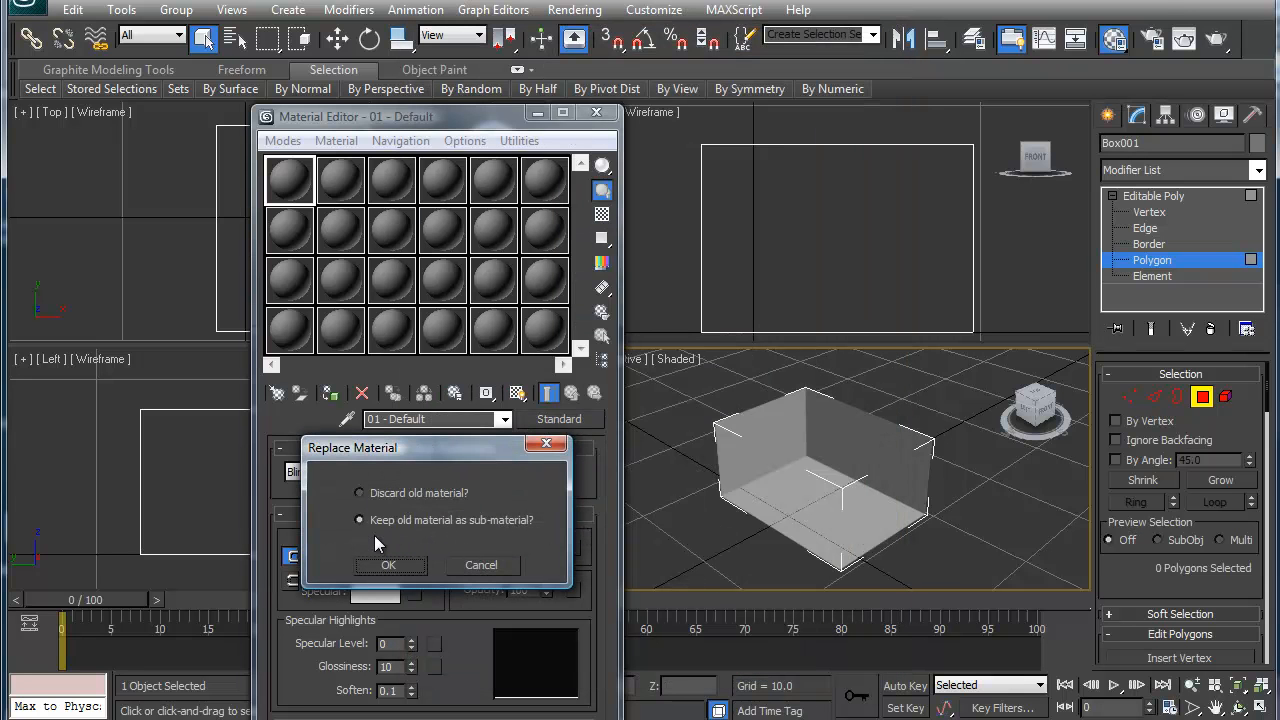
{"action": "left_click", "coordinate": [360, 493]}
{"action": "left_click", "coordinate": [390, 565]}
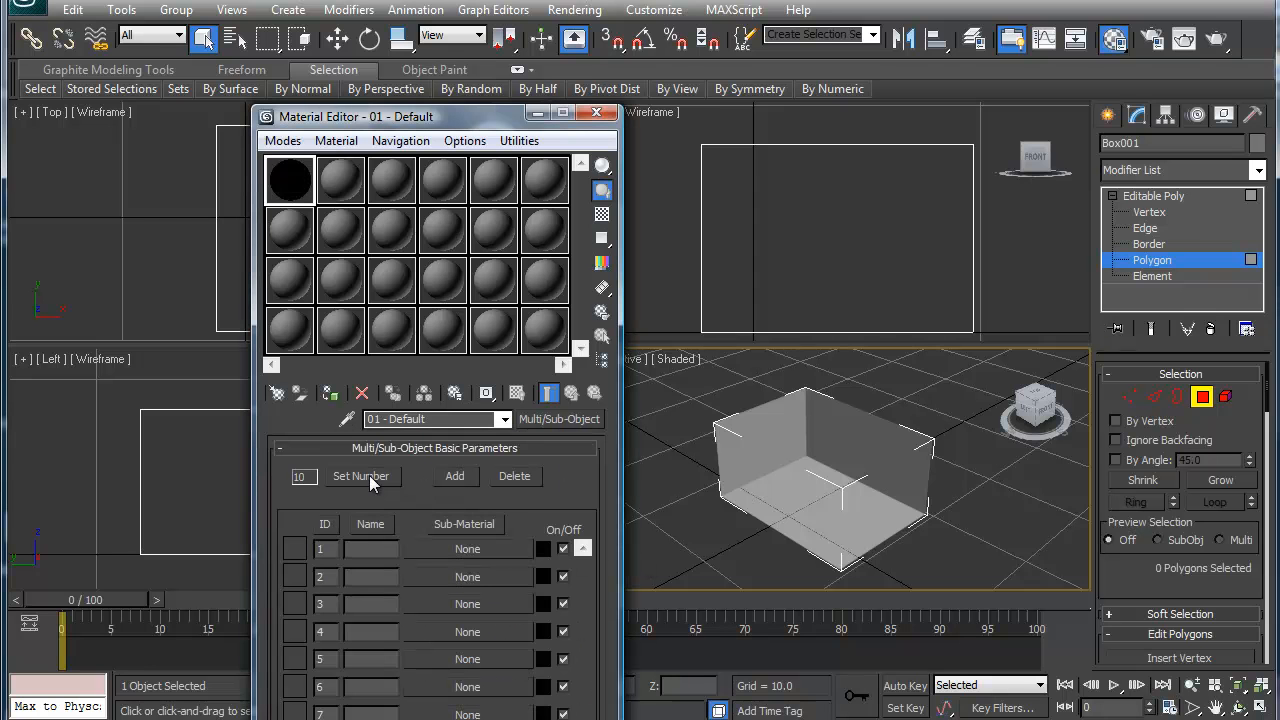
{"action": "left_click", "coordinate": [369, 475]}
{"action": "type", "text": "3"}
{"action": "left_click", "coordinate": [529, 507]}
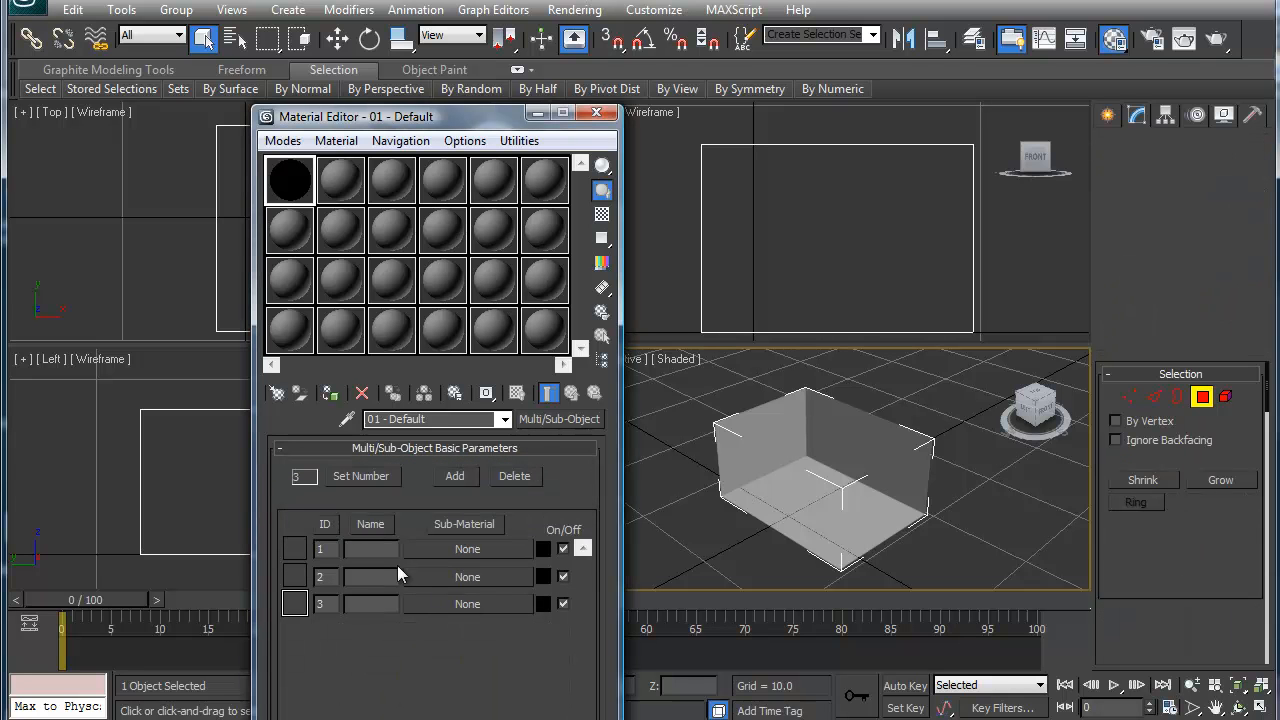
Make sub-material 1 a Standard material with front.png from the spaceship images folder as its diffuse bitmap
{"action": "left_click", "coordinate": [451, 549]}
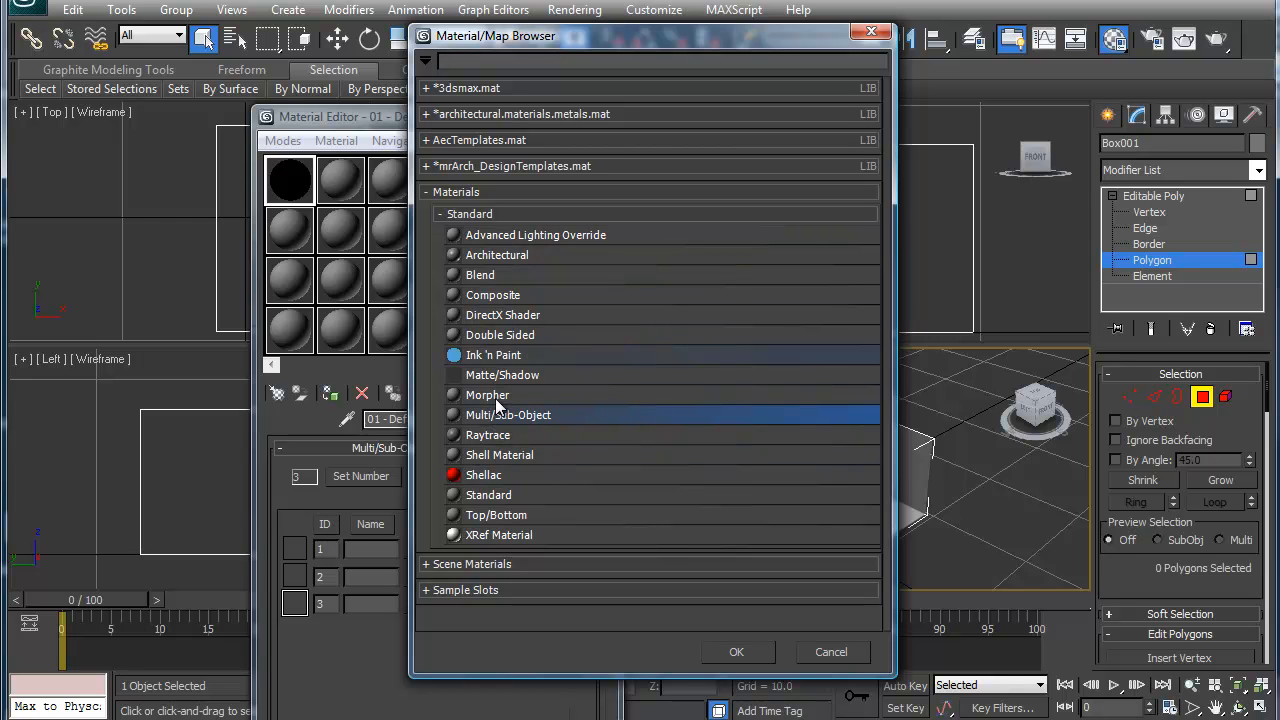
{"action": "double_click", "coordinate": [511, 495]}
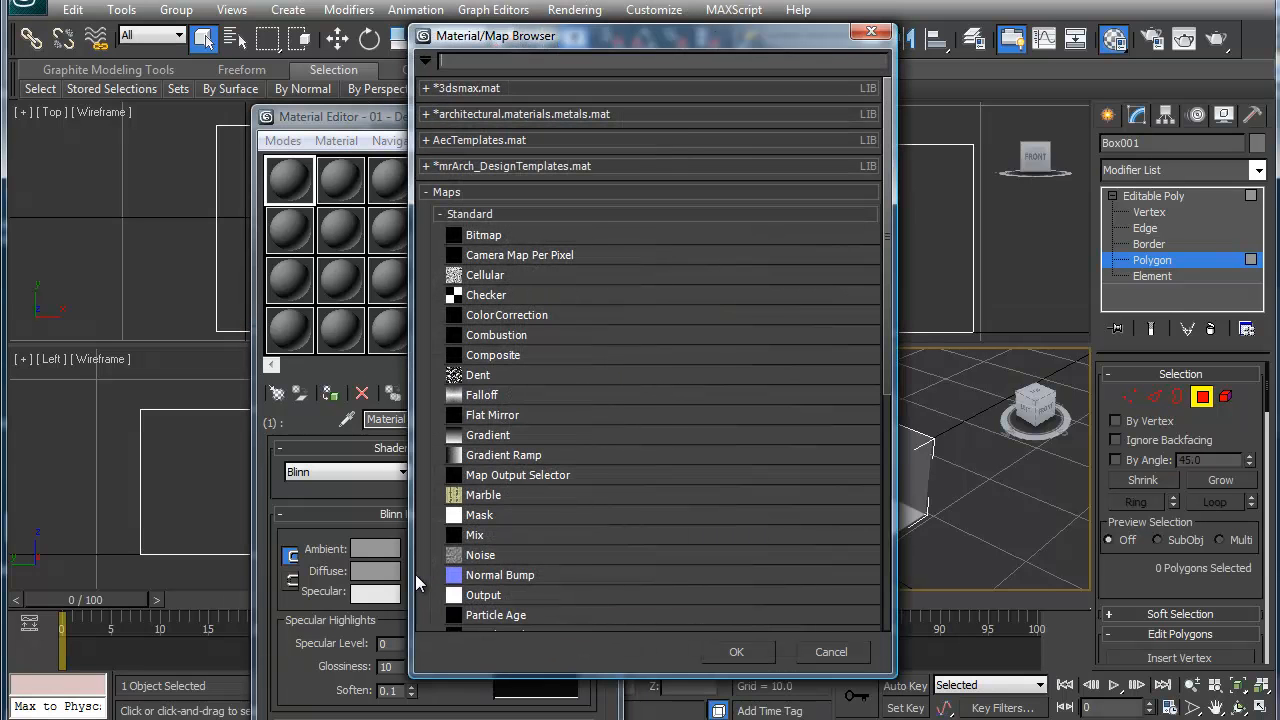
{"action": "left_click", "coordinate": [505, 236]}
{"action": "double_click", "coordinate": [505, 236]}
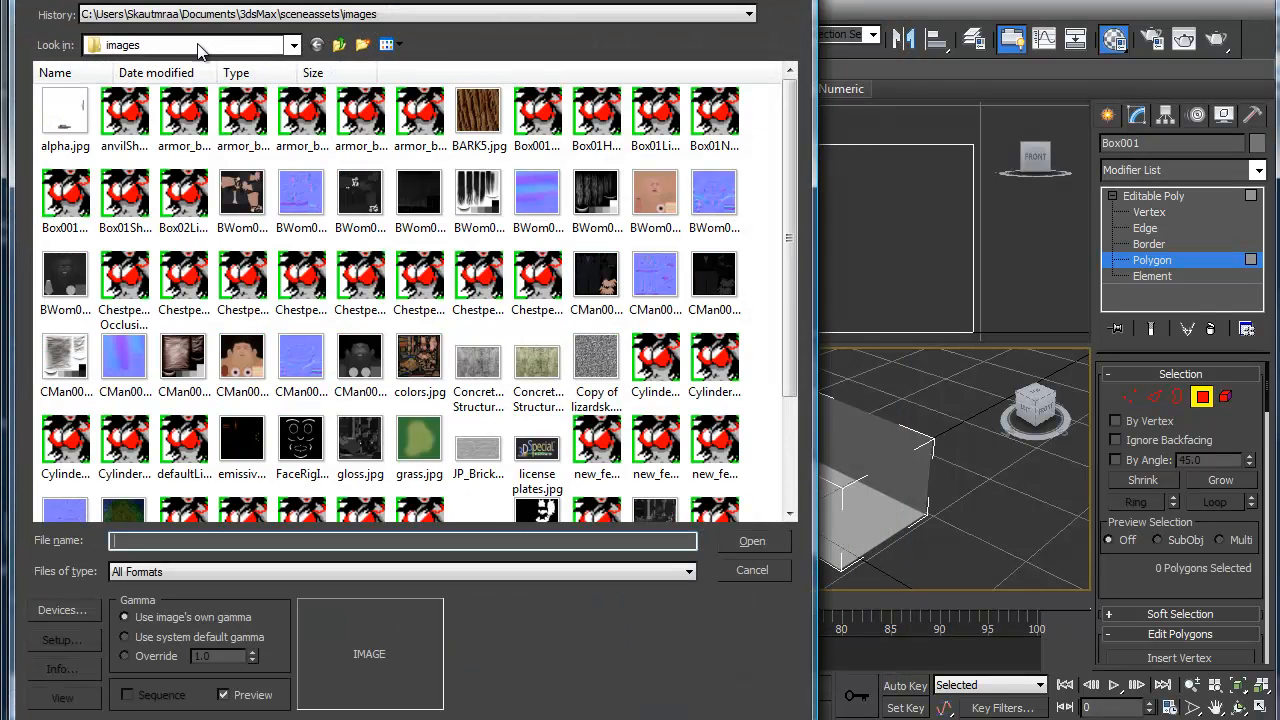
{"action": "left_click", "coordinate": [200, 45]}
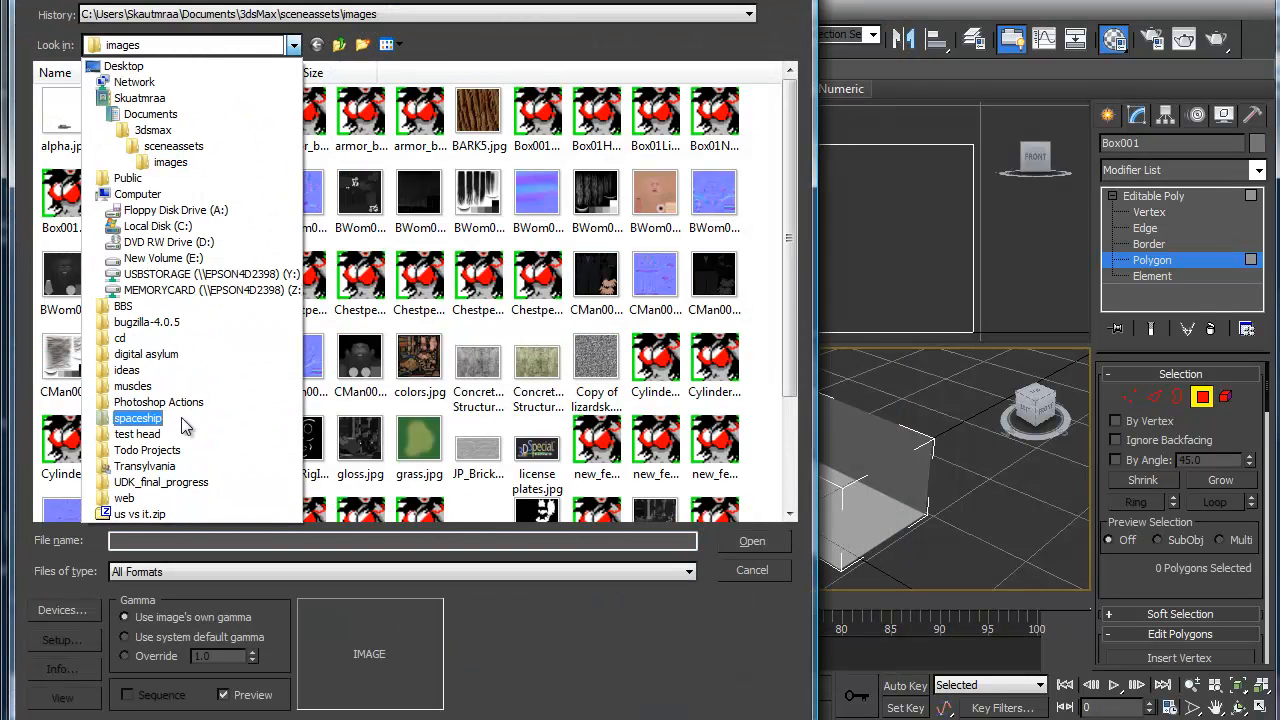
{"action": "left_click", "coordinate": [140, 418]}
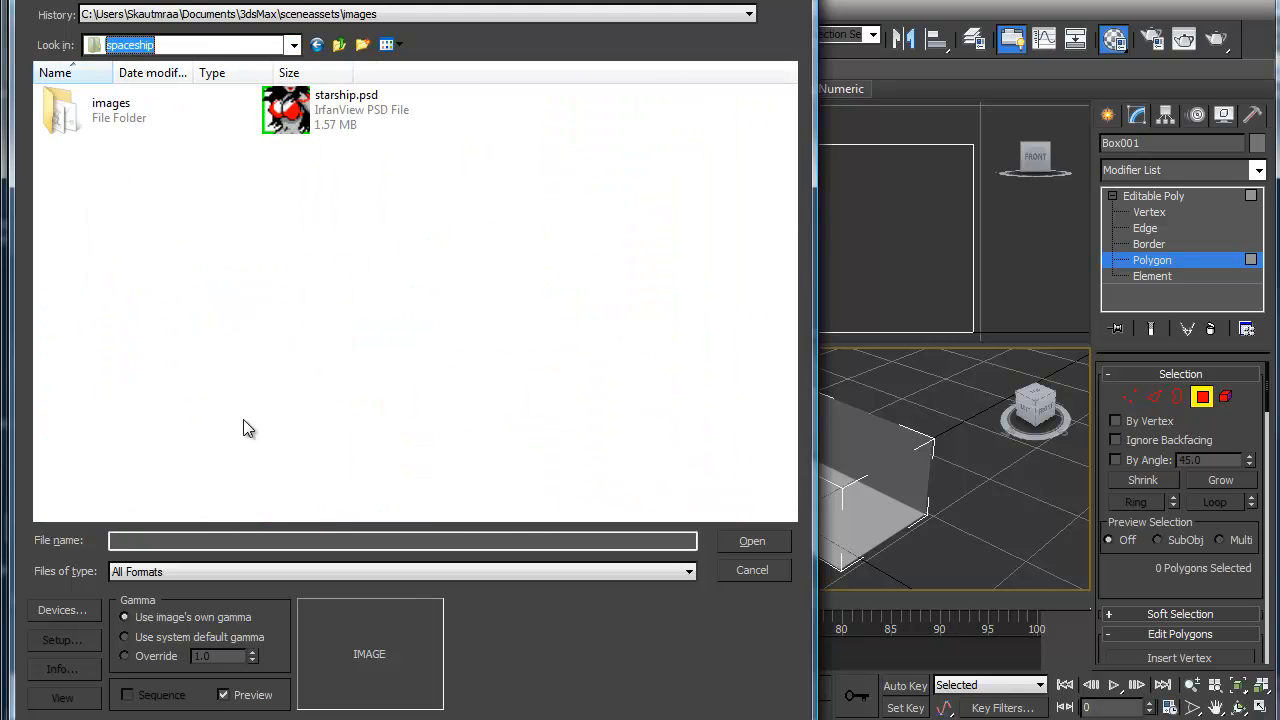
{"action": "double_click", "coordinate": [95, 115]}
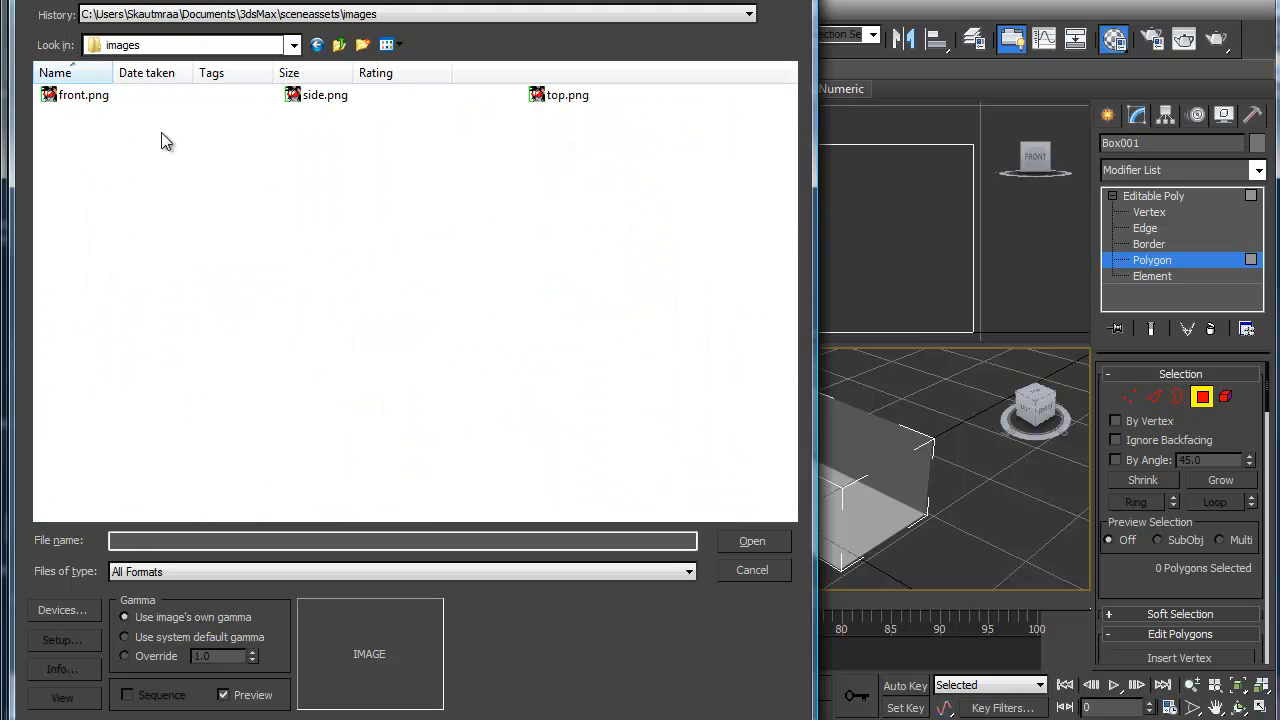
{"action": "double_click", "coordinate": [98, 96]}
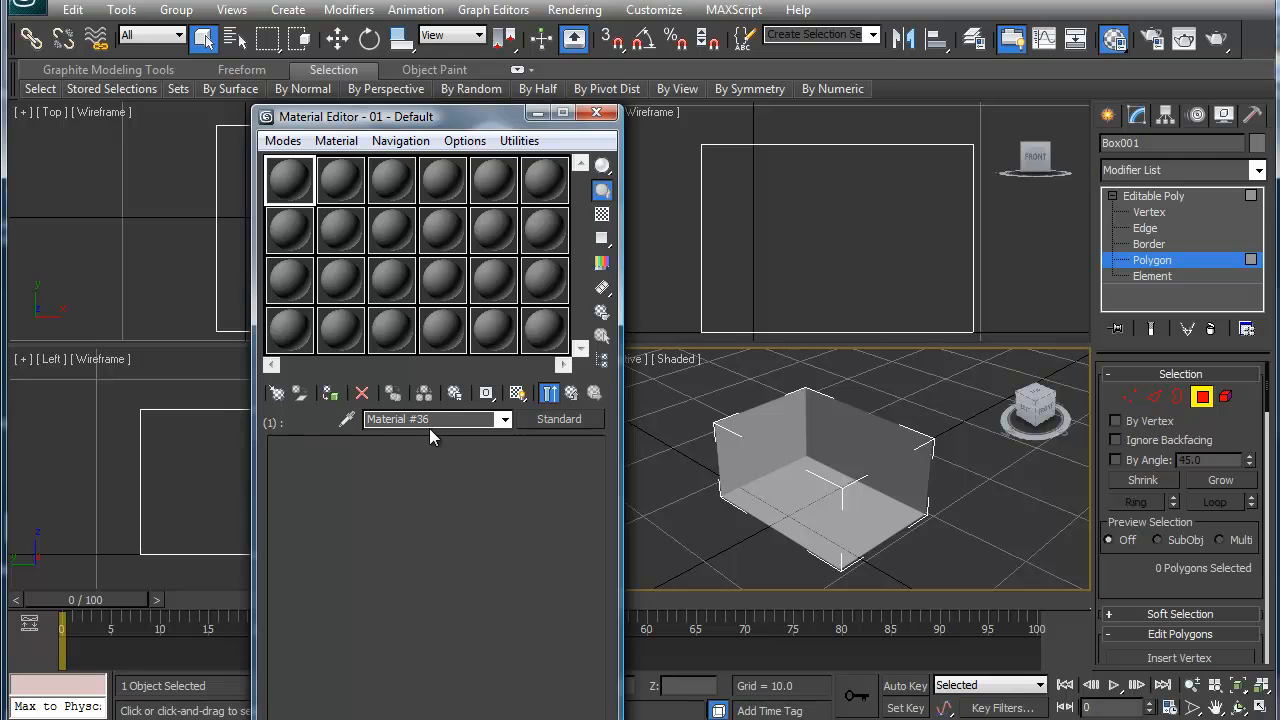
Rename sub-material 1 as front and return to the Multi/Sub-Object level
{"action": "left_click", "coordinate": [571, 393]}
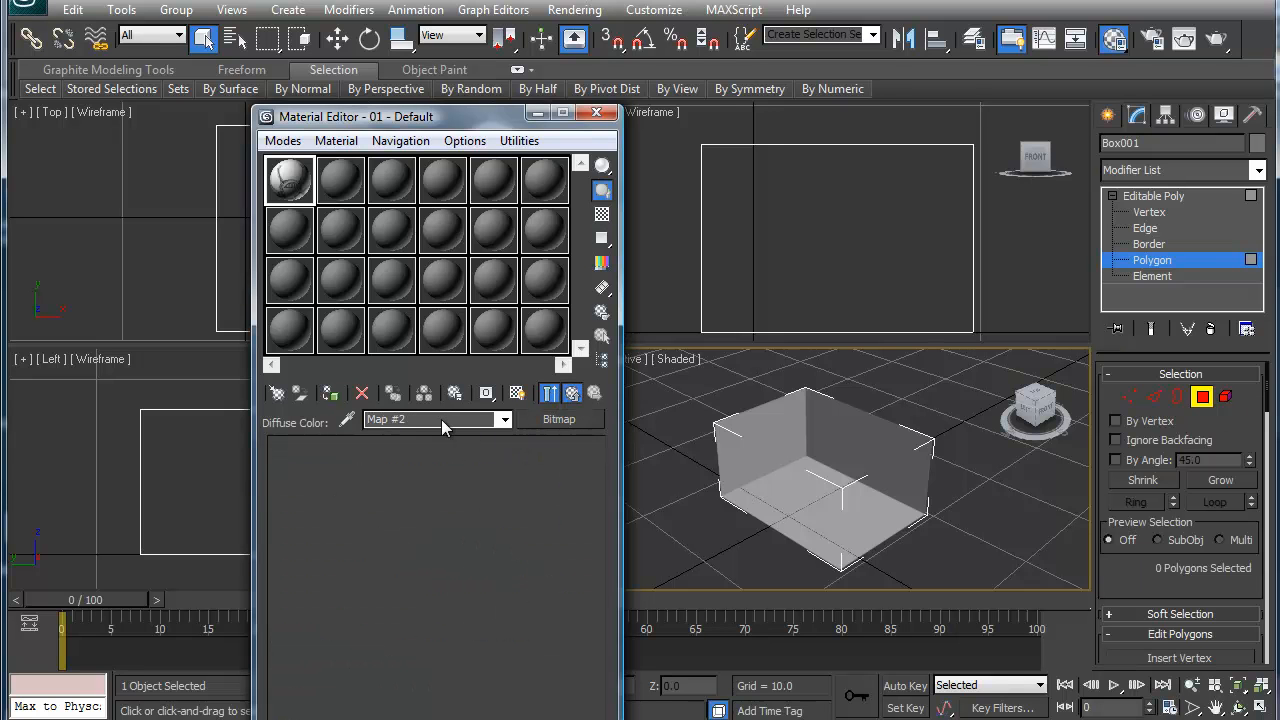
{"action": "left_click_drag", "start_coordinate": [436, 420], "coordinate": [345, 420]}
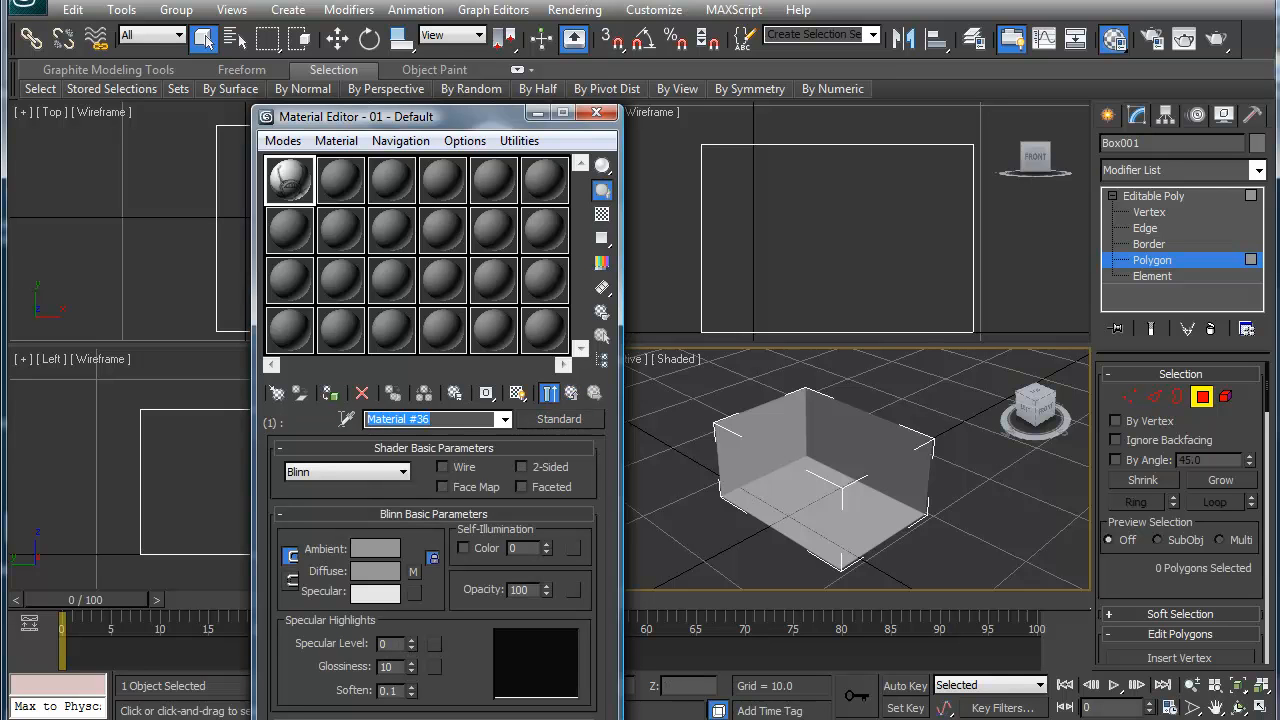
{"action": "type", "text": "front"}
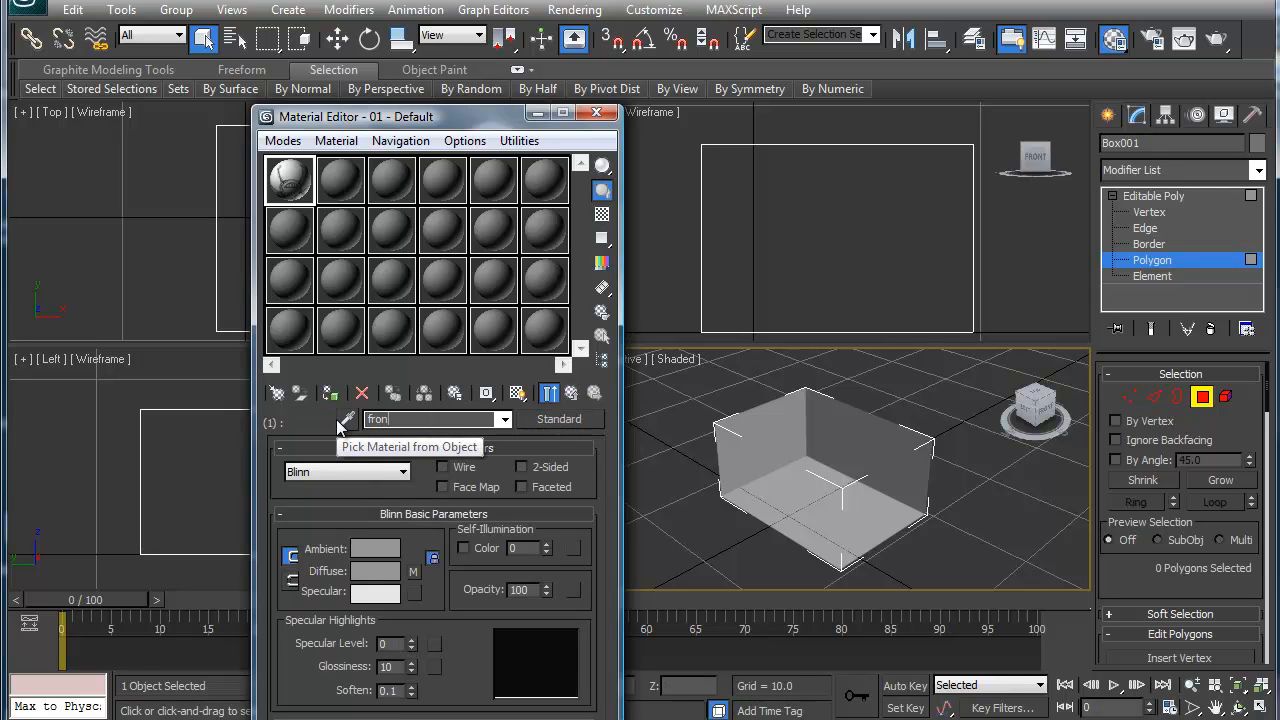
{"action": "left_click", "coordinate": [571, 393]}
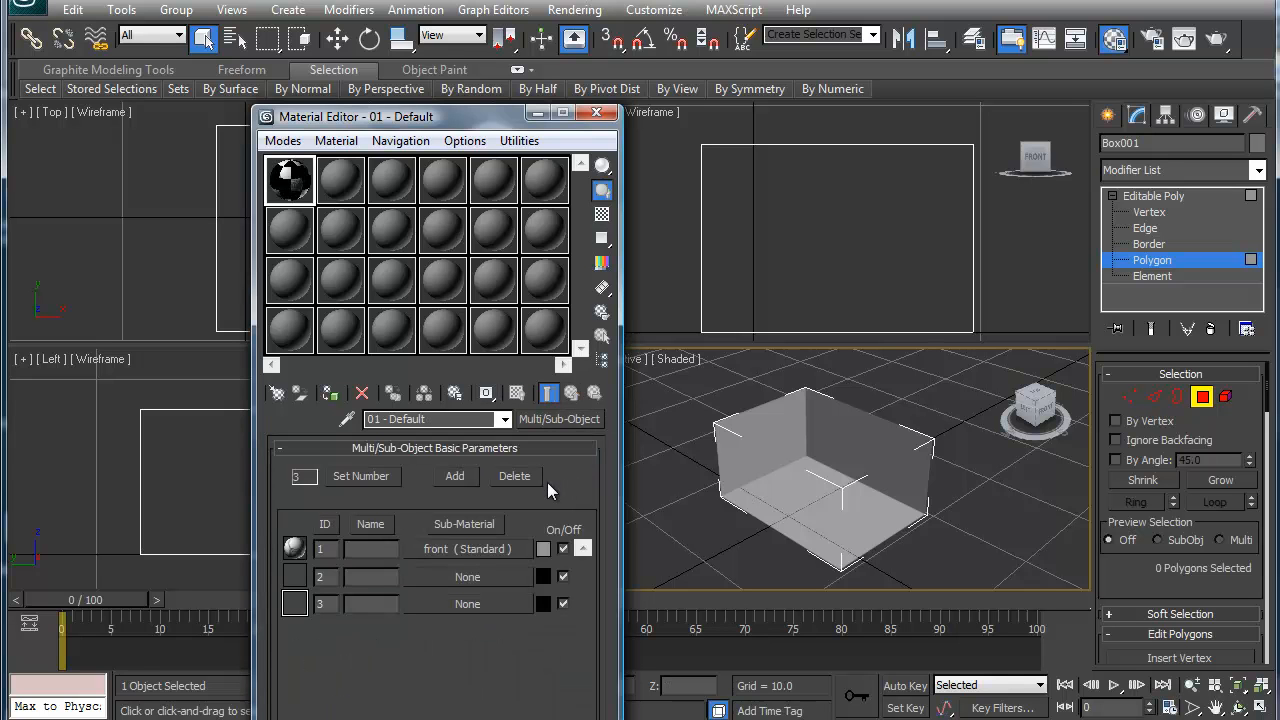
Make sub-material 2 a Standard material with side.png as its diffuse bitmap
{"action": "left_click", "coordinate": [475, 574]}
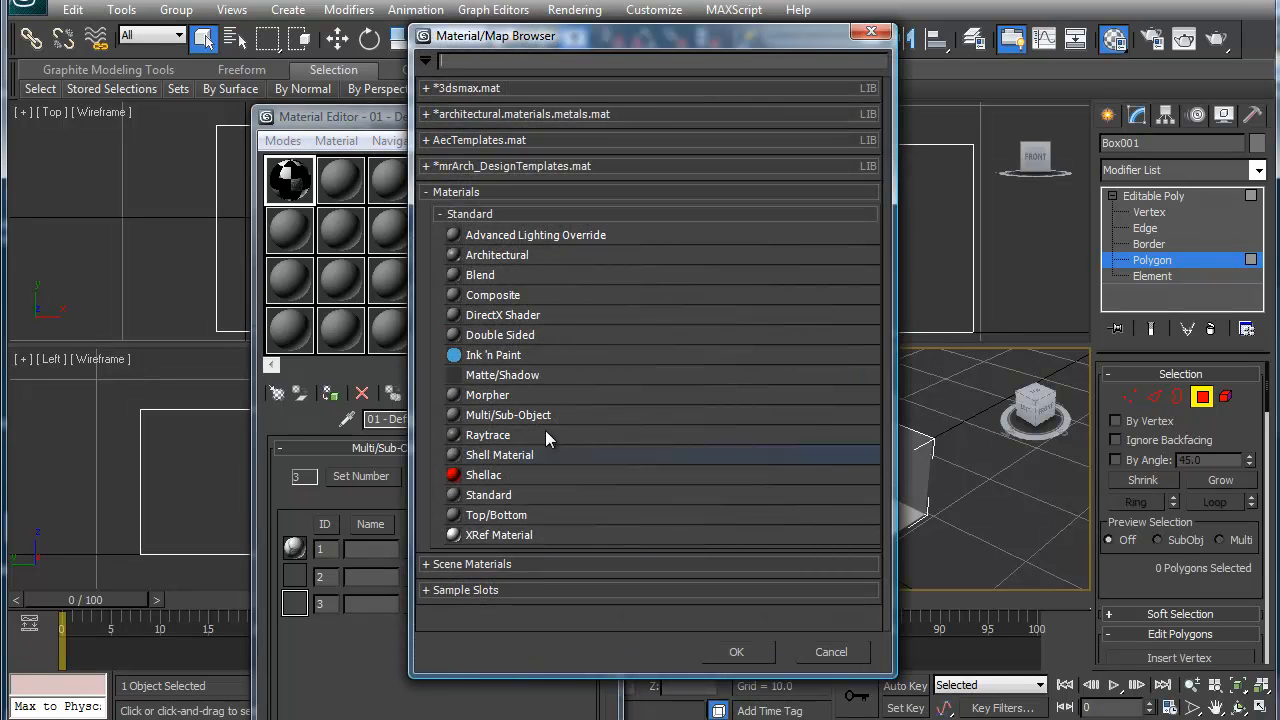
{"action": "double_click", "coordinate": [494, 495]}
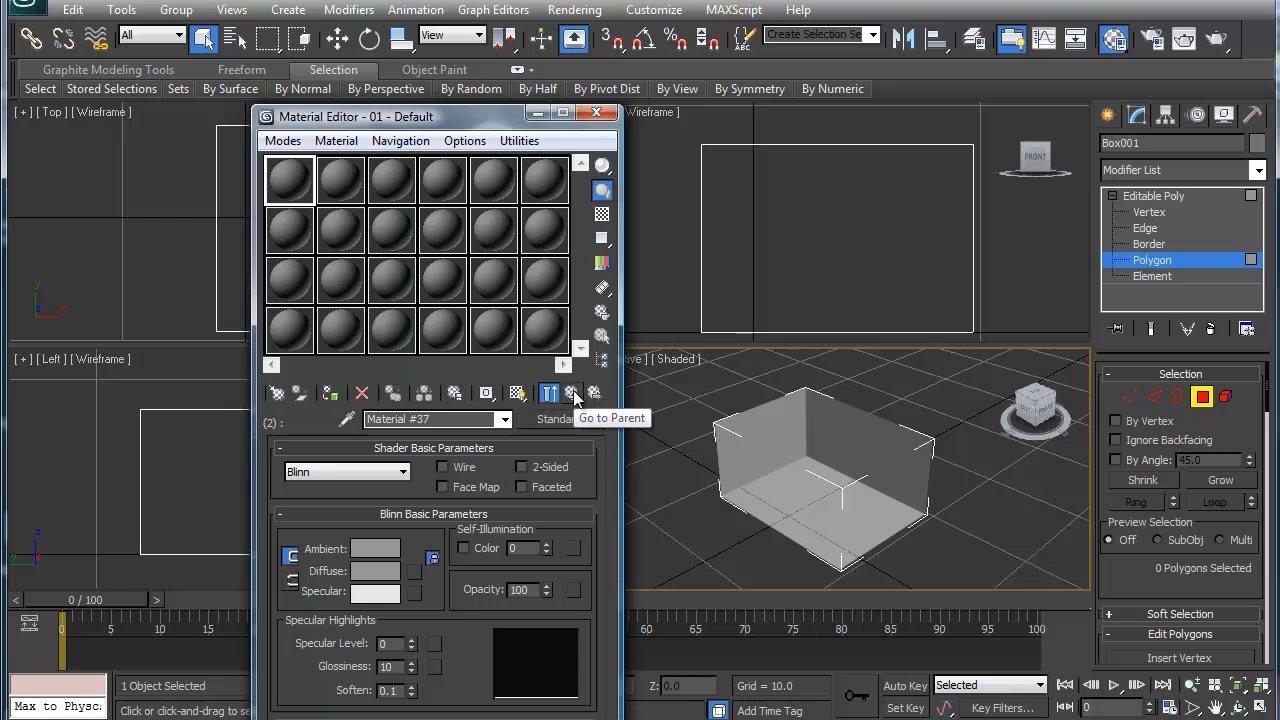
{"action": "left_click", "coordinate": [412, 571]}
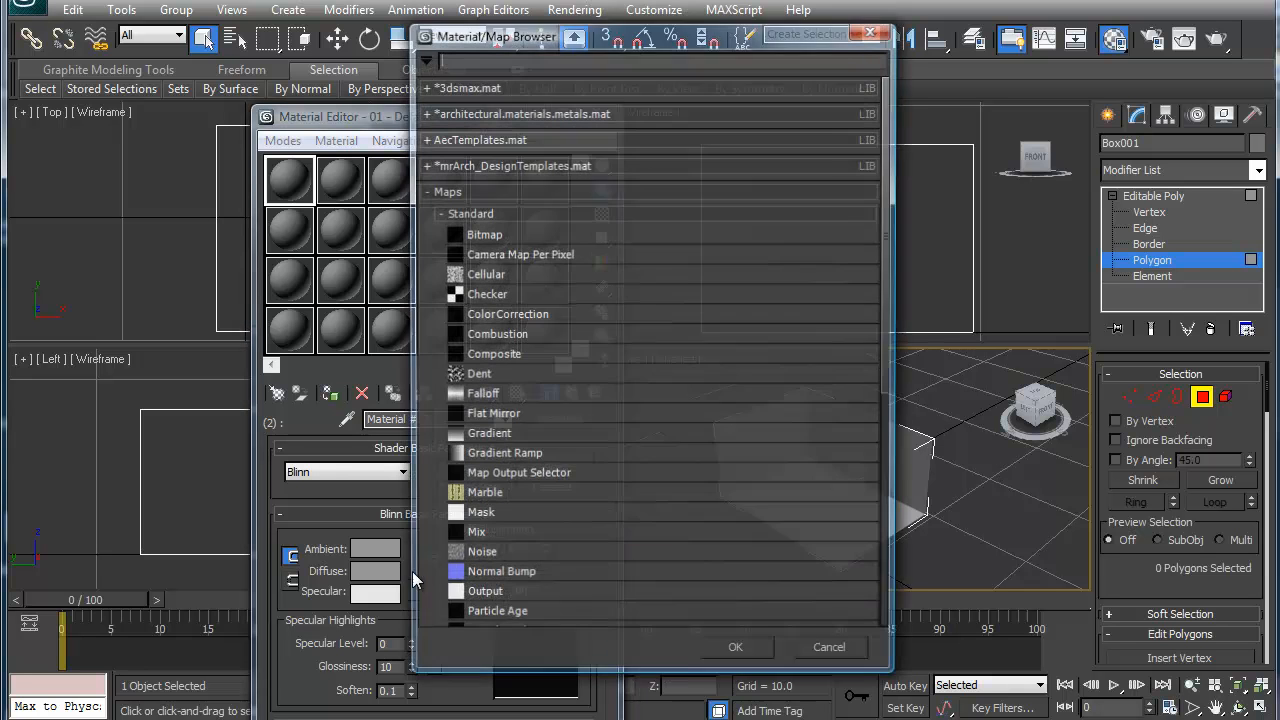
{"action": "double_click", "coordinate": [503, 235]}
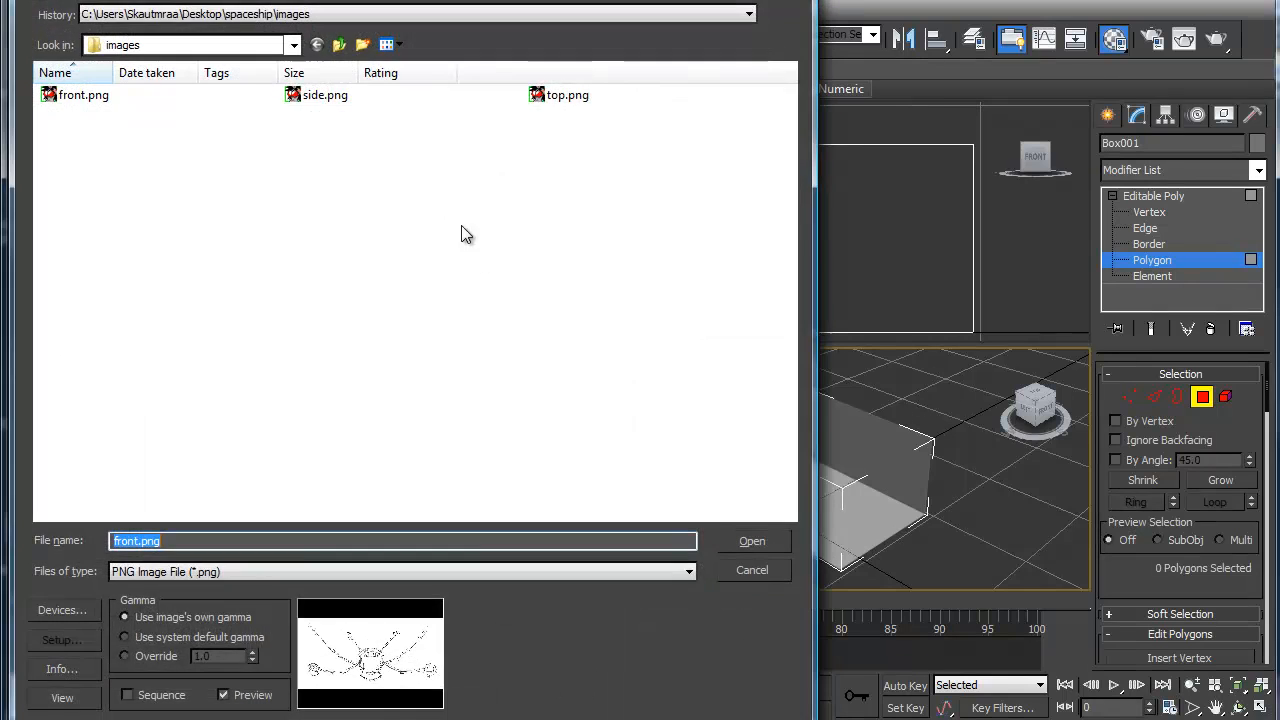
{"action": "double_click", "coordinate": [320, 95]}
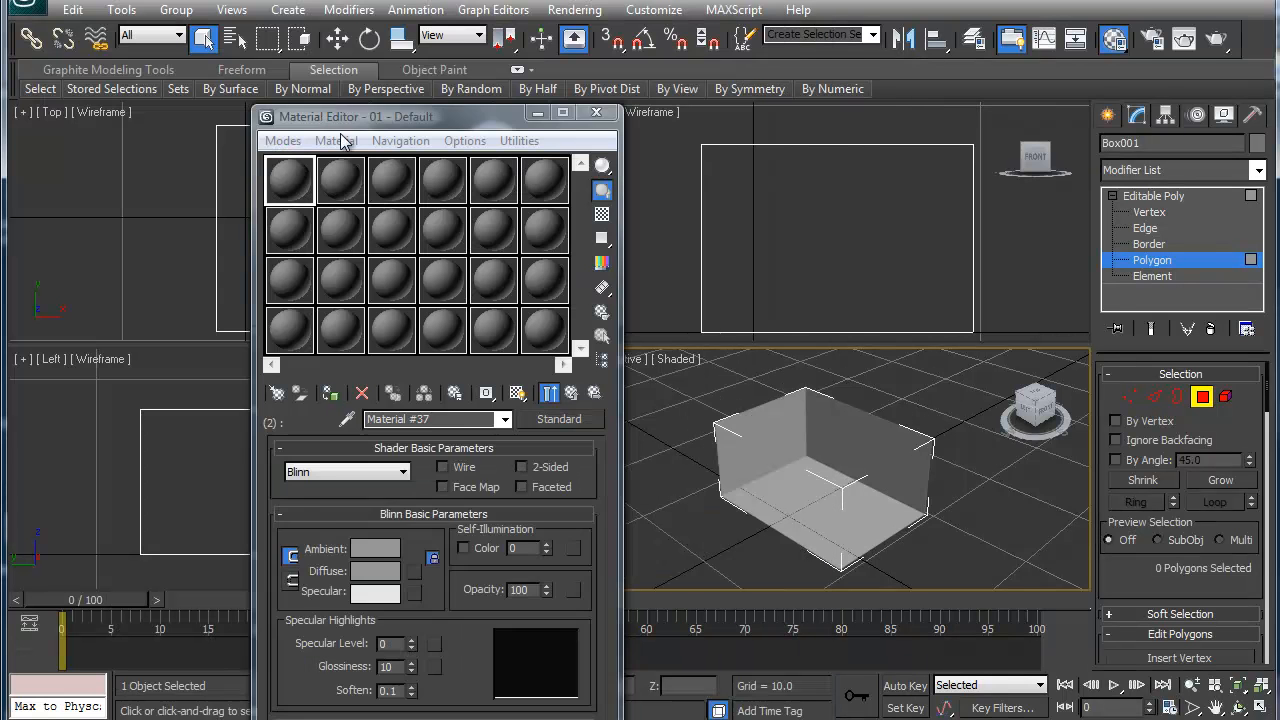
Rename sub-material 2 as side and return to the Multi/Sub-Object level
{"action": "left_click", "coordinate": [572, 392]}
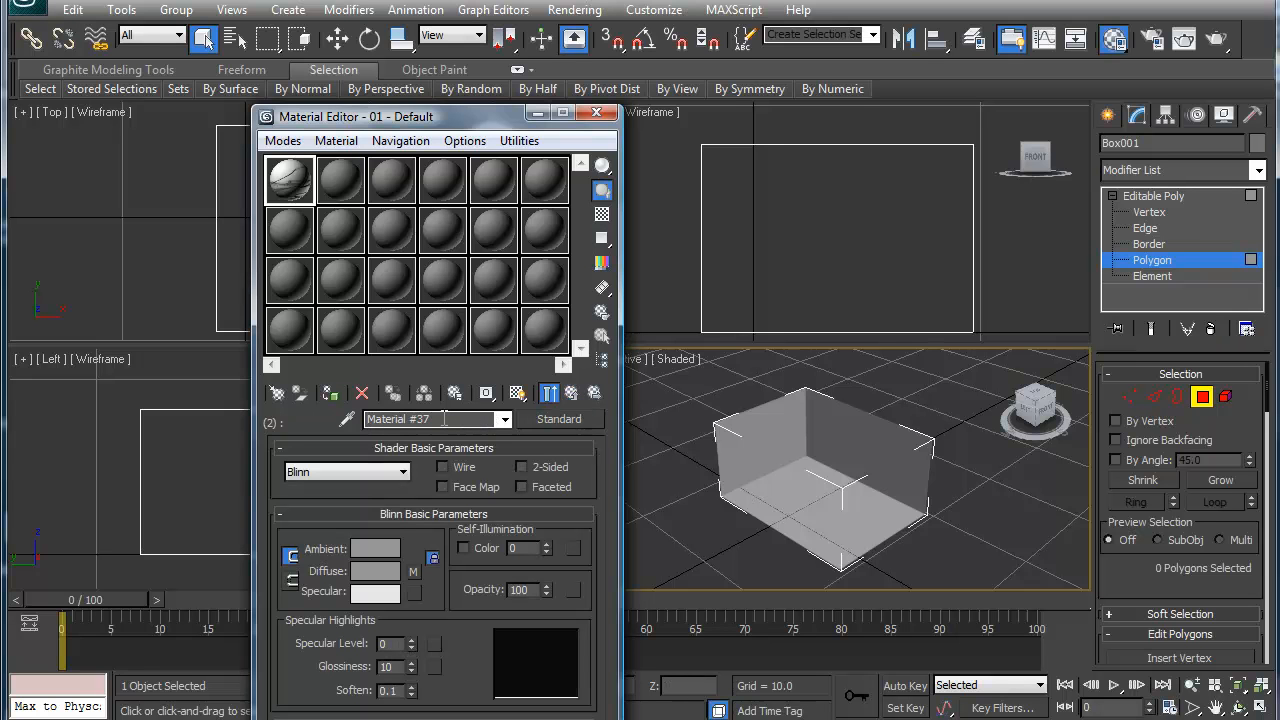
{"action": "left_click_drag", "start_coordinate": [444, 419], "coordinate": [299, 412]}
{"action": "type", "text": "side"}
{"action": "left_click", "coordinate": [571, 393]}
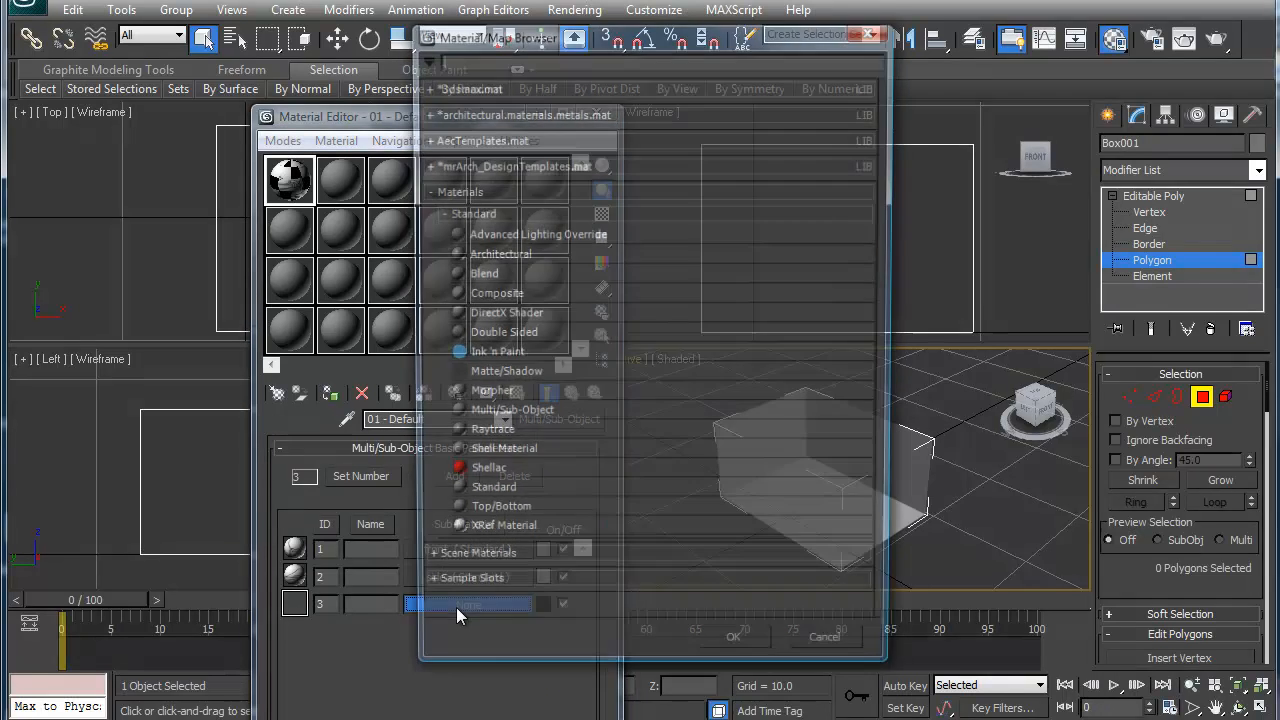
Make sub-material 3 a Standard material with top.png as its diffuse bitmap
{"action": "left_click", "coordinate": [465, 604]}
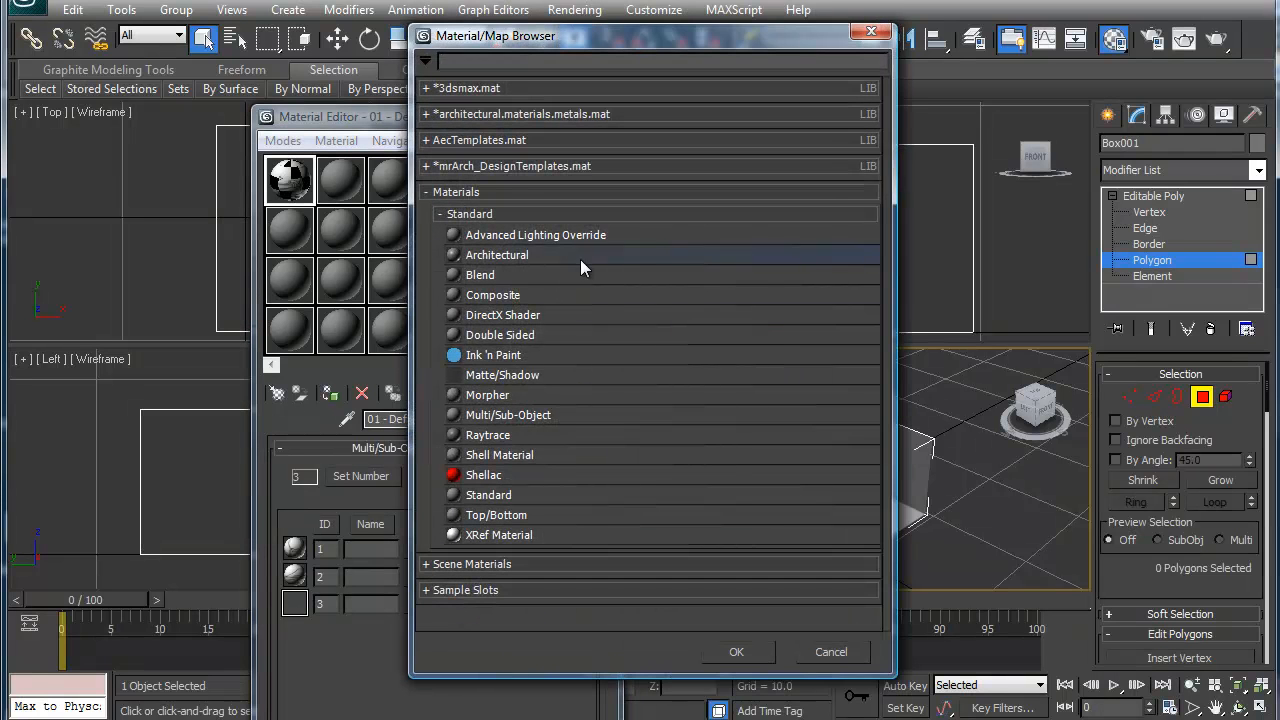
{"action": "double_click", "coordinate": [507, 496]}
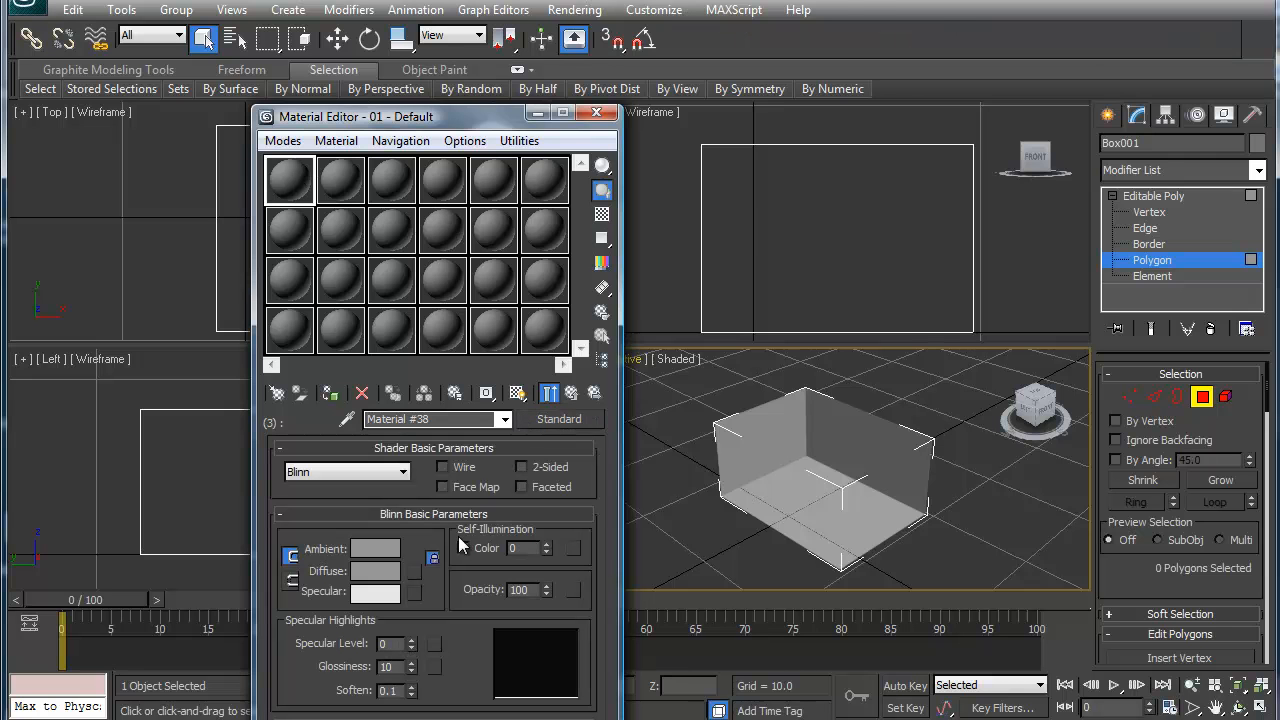
{"action": "left_click", "coordinate": [415, 573]}
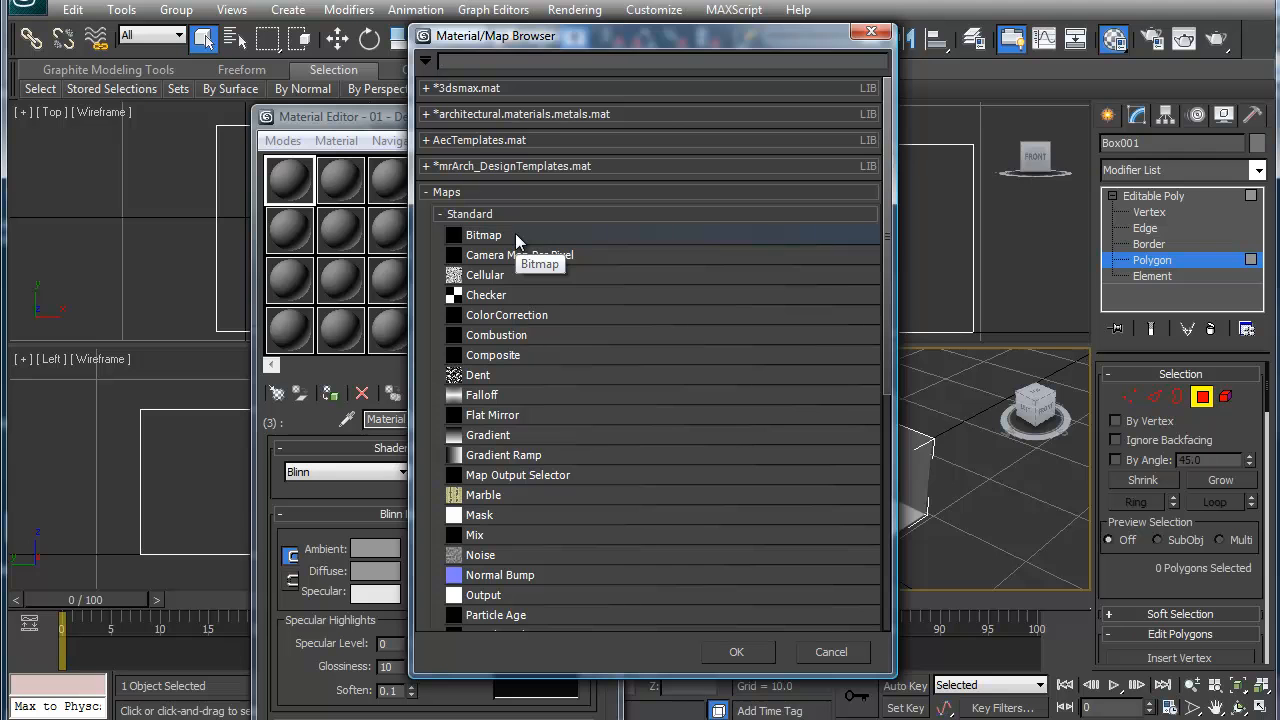
{"action": "double_click", "coordinate": [515, 235]}
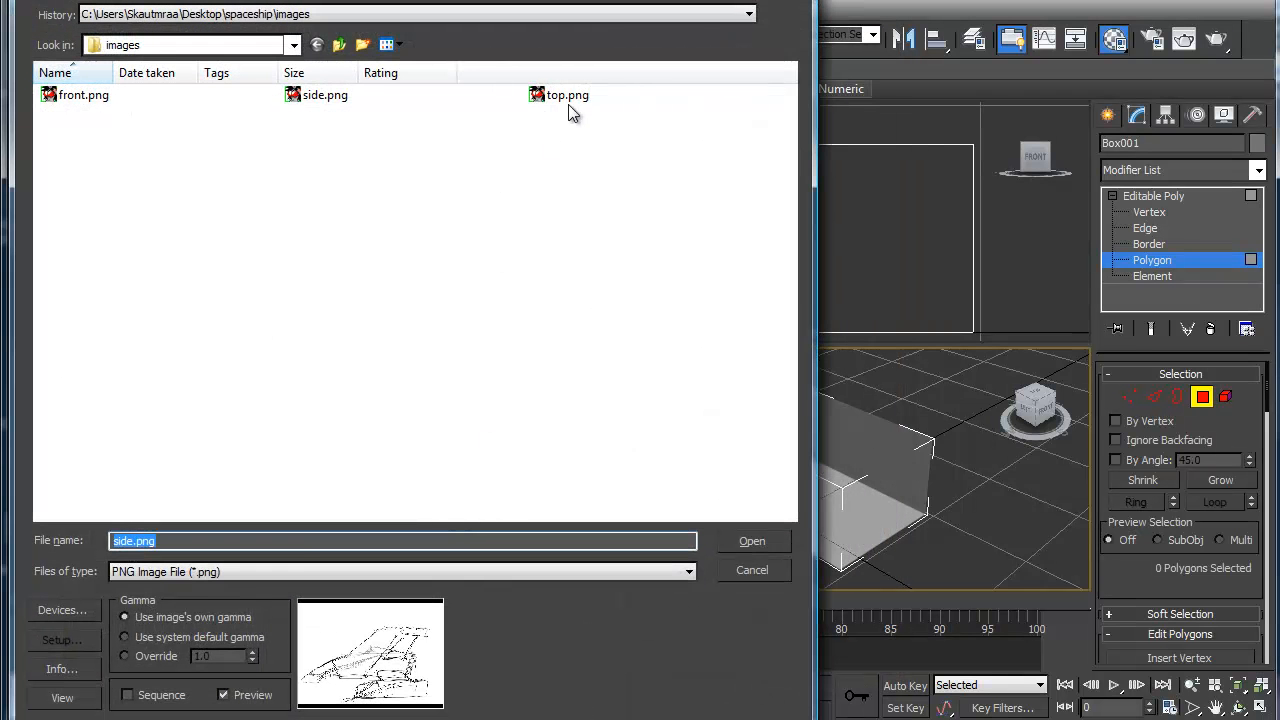
{"action": "double_click", "coordinate": [572, 110]}
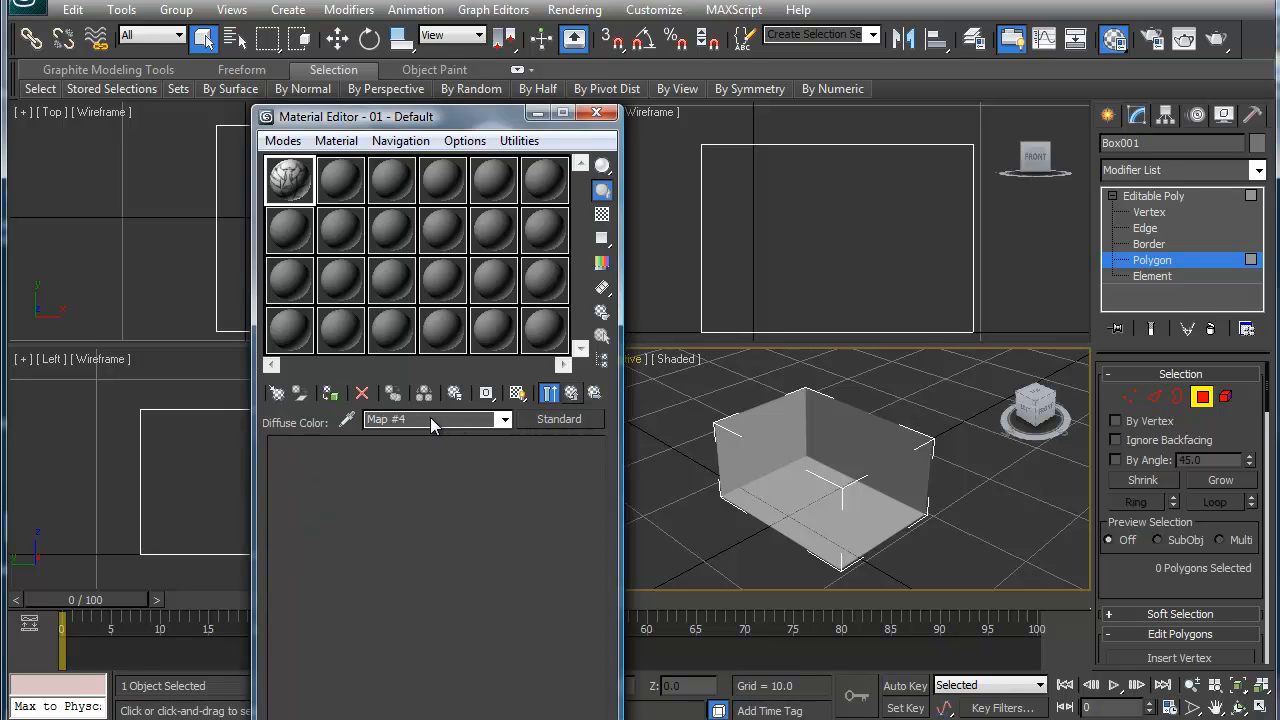
Rename sub-material 3 as top and return to the Multi/Sub-Object level
{"action": "left_click_drag", "start_coordinate": [432, 419], "coordinate": [332, 417]}
{"action": "type", "text": "top"}
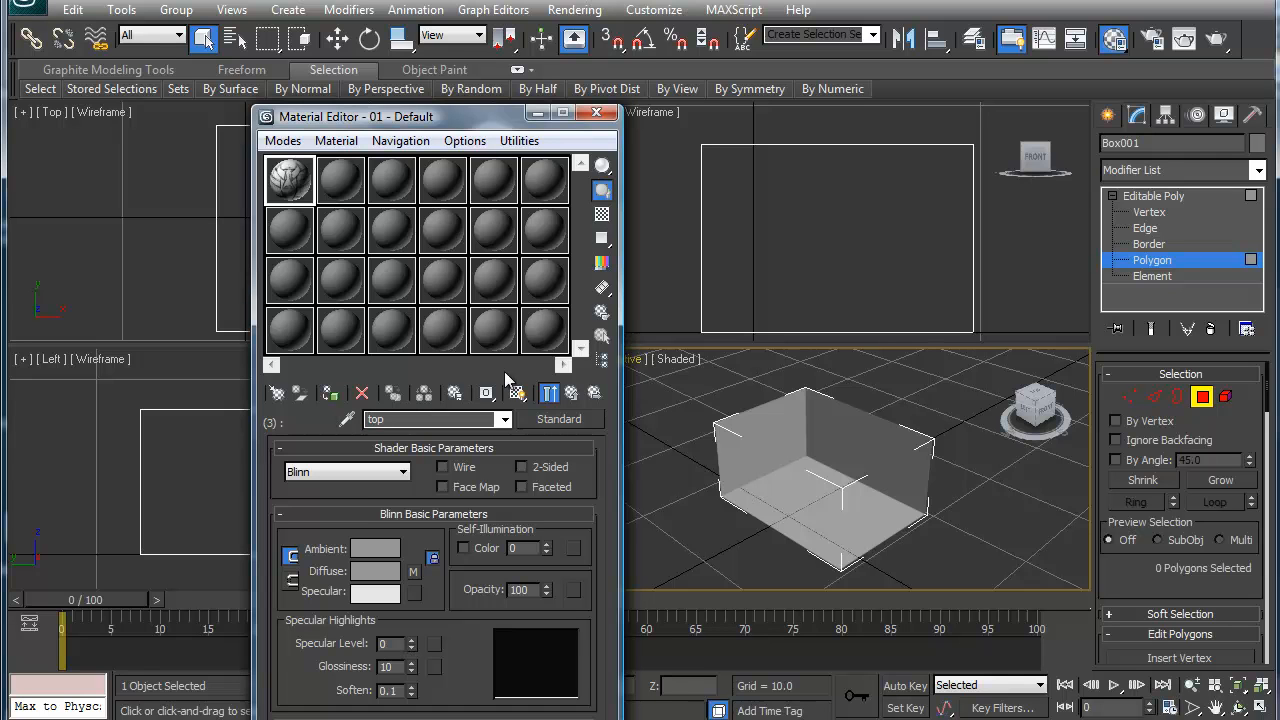
{"action": "left_click", "coordinate": [571, 392]}
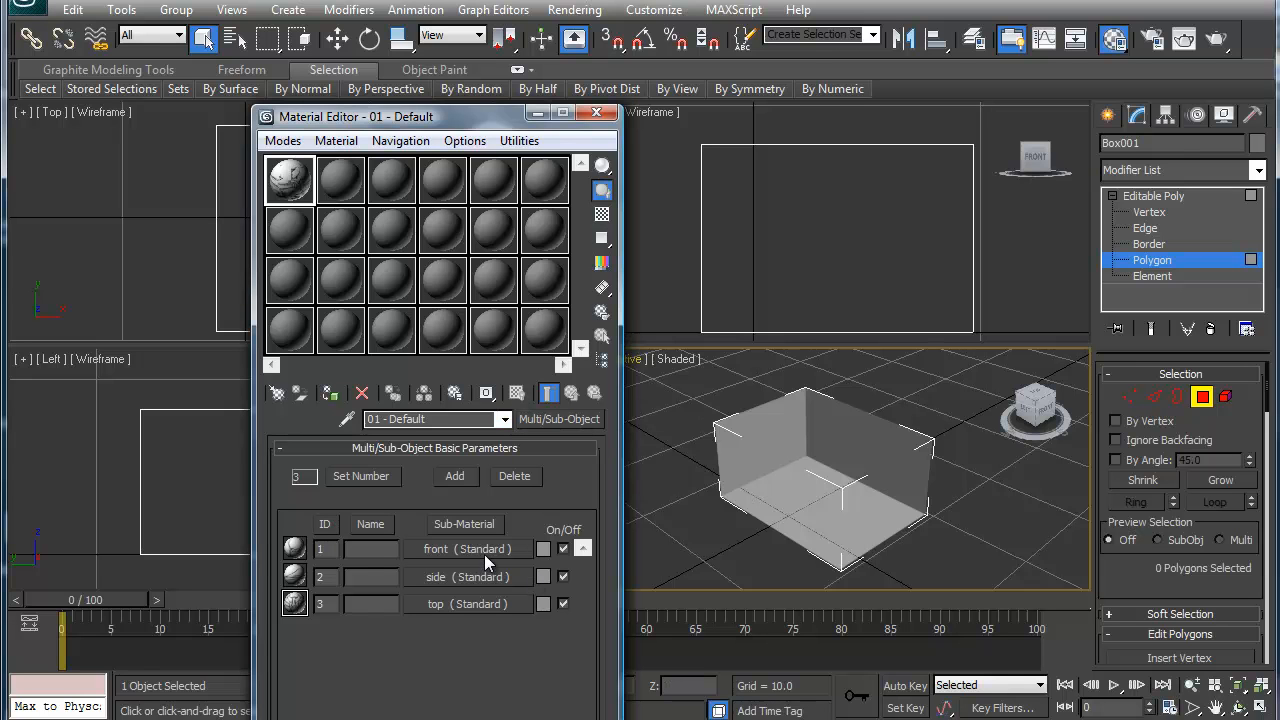
Turn on viewport map display for the front, side and top sub-materials, returning to the Multi/Sub-Object level after each
{"action": "left_click", "coordinate": [484, 551]}
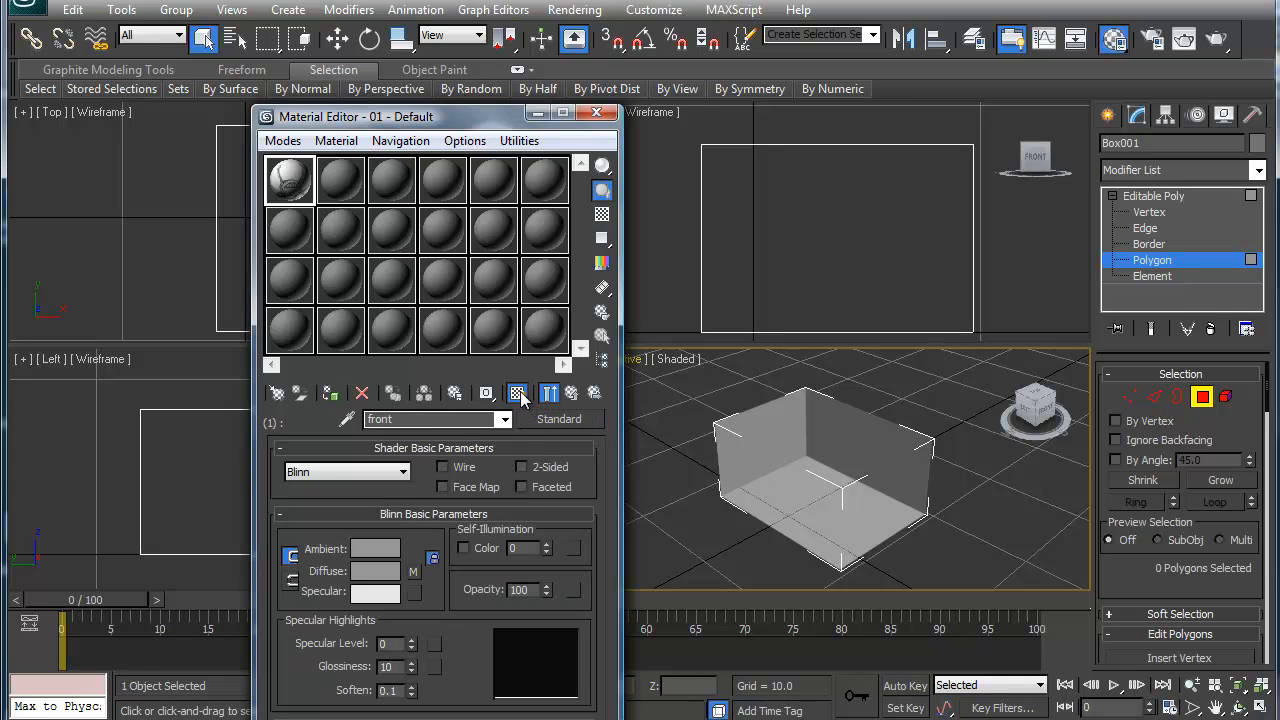
{"action": "left_click", "coordinate": [572, 395]}
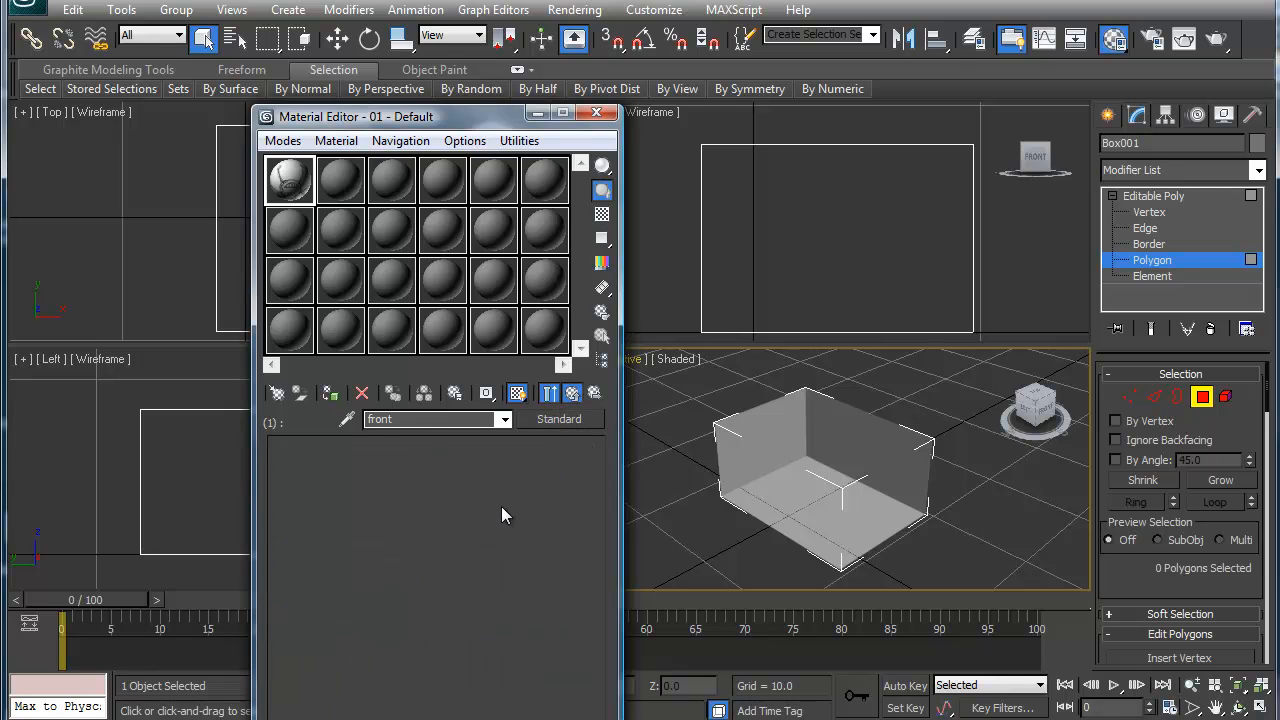
{"action": "left_click", "coordinate": [482, 574]}
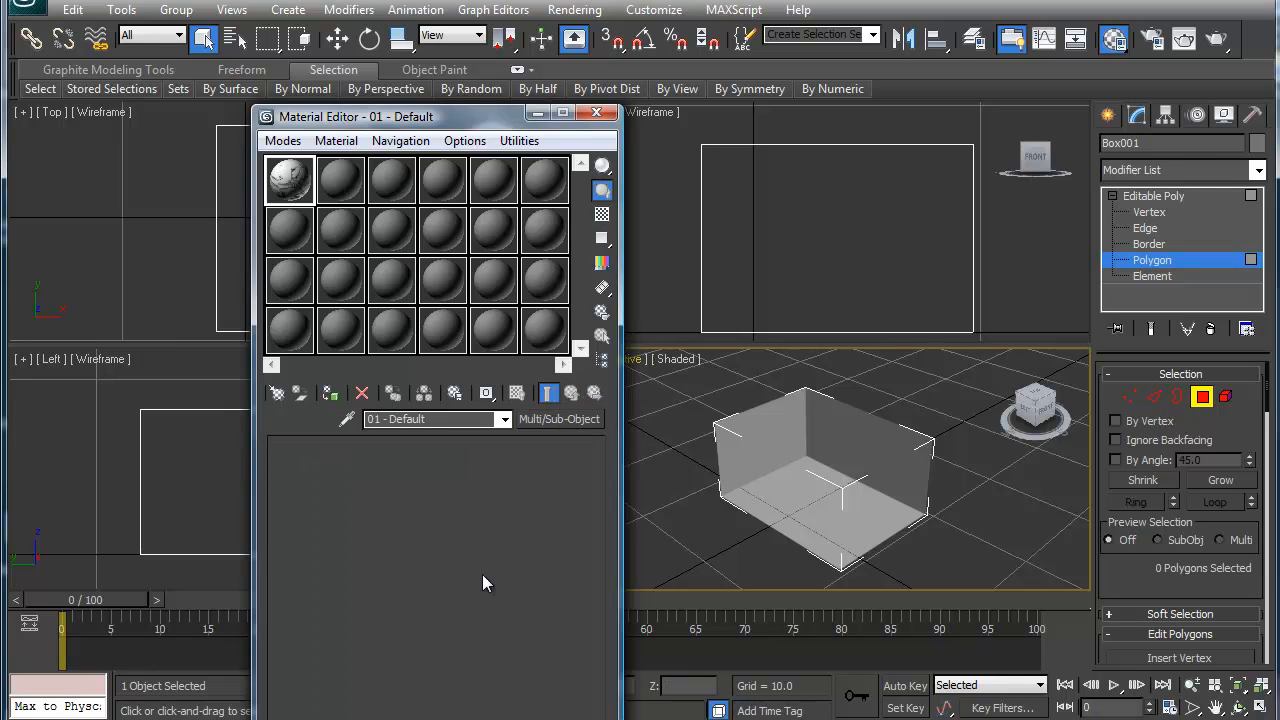
{"action": "left_click", "coordinate": [517, 393]}
{"action": "left_click", "coordinate": [572, 395]}
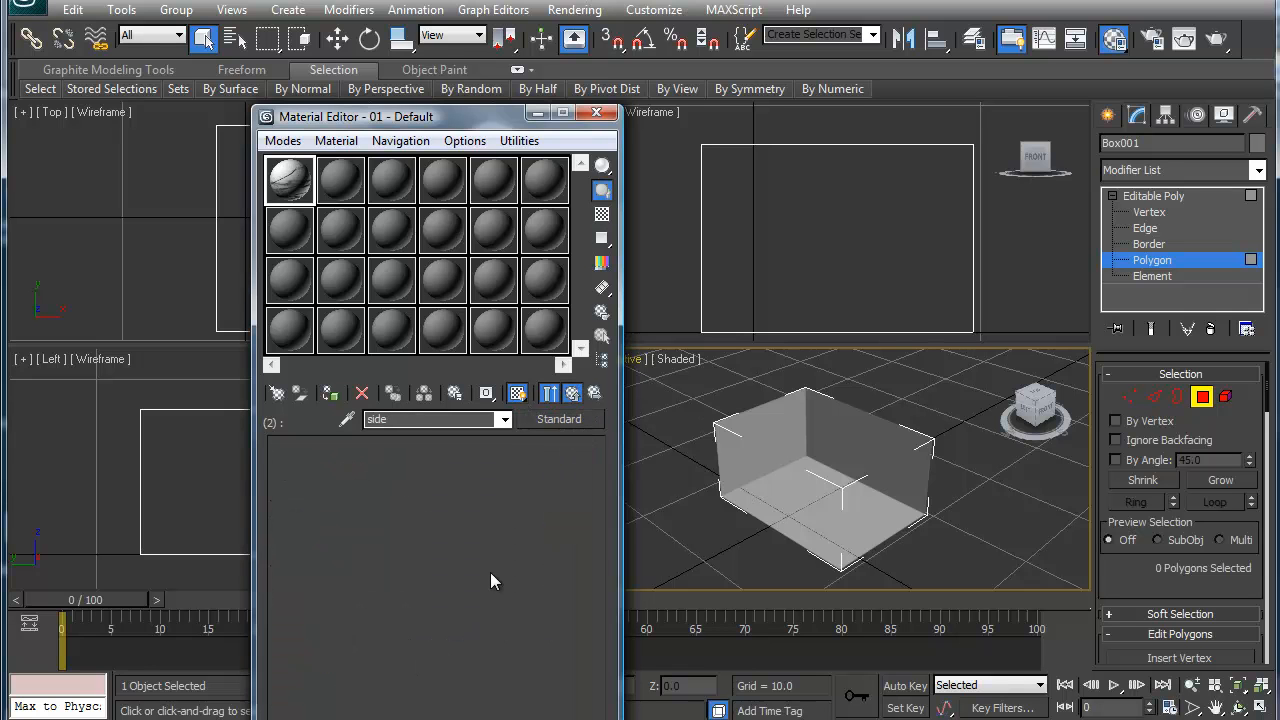
{"action": "left_click", "coordinate": [479, 603]}
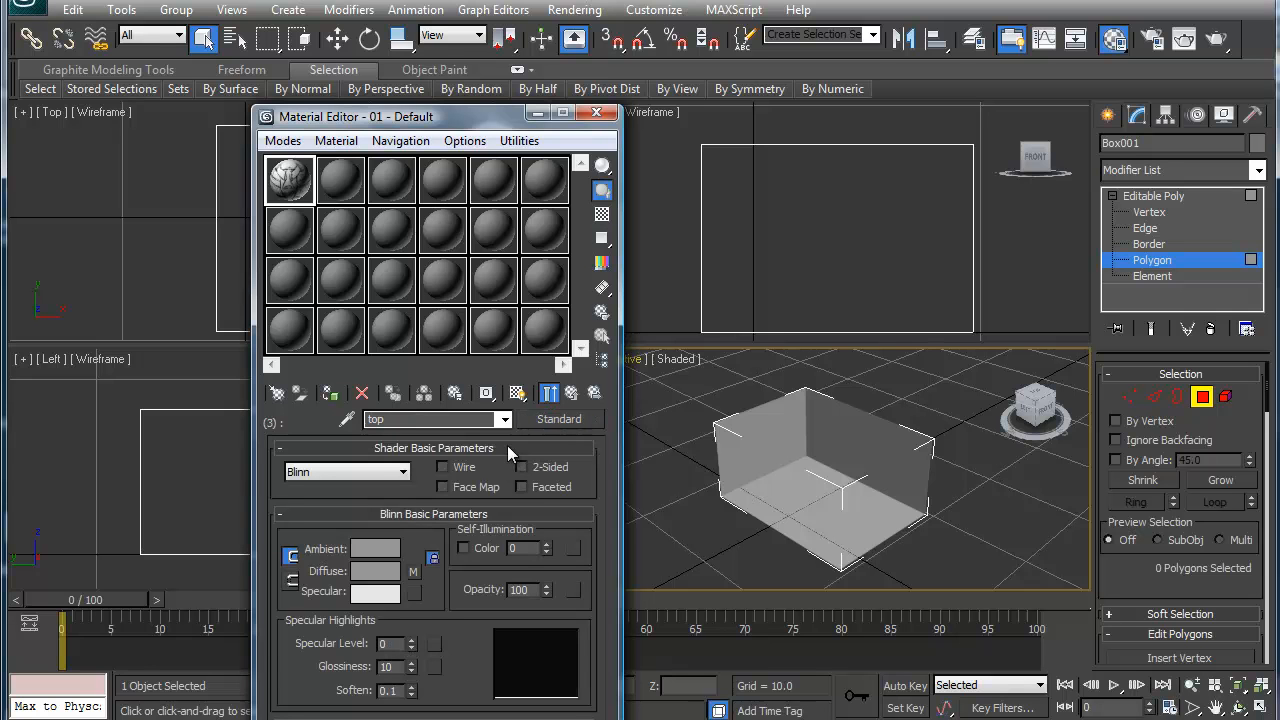
{"action": "left_click", "coordinate": [572, 393]}
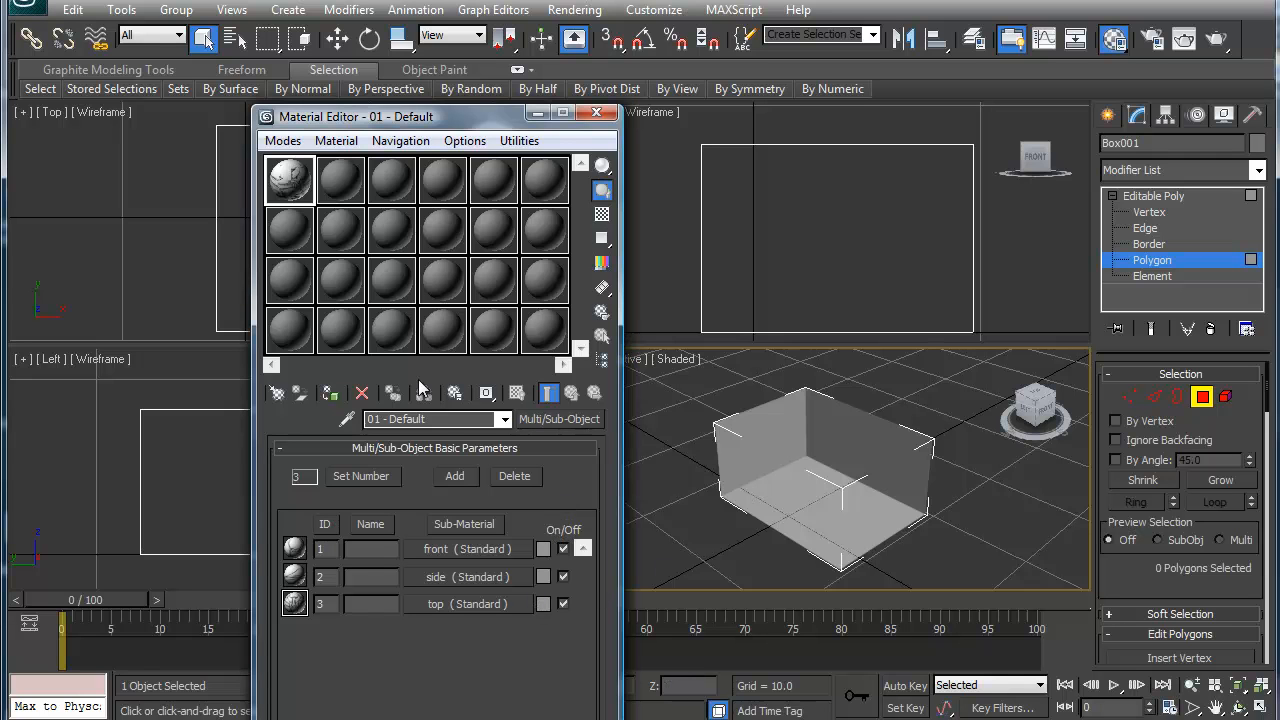
Select the long inner wall on the box's positive X side, assign it material ID 1, and deselect it
{"action": "left_click", "coordinate": [887, 448]}
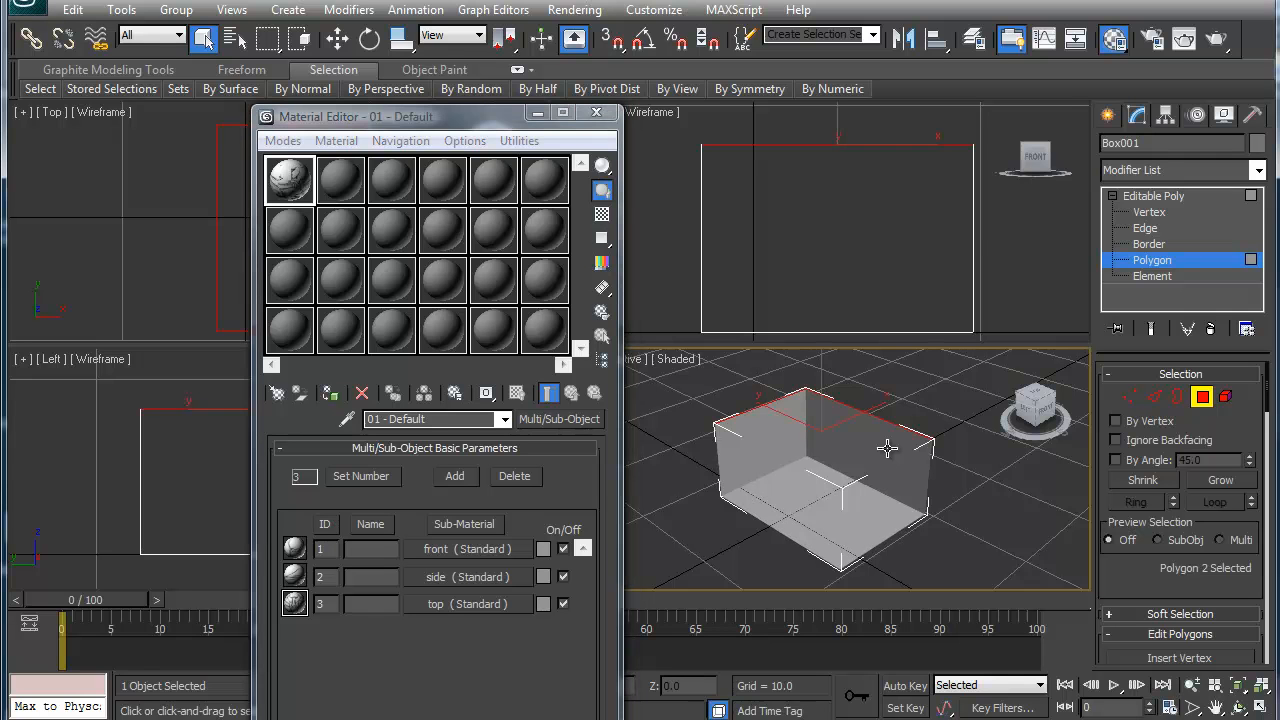
{"action": "left_click", "coordinate": [887, 448]}
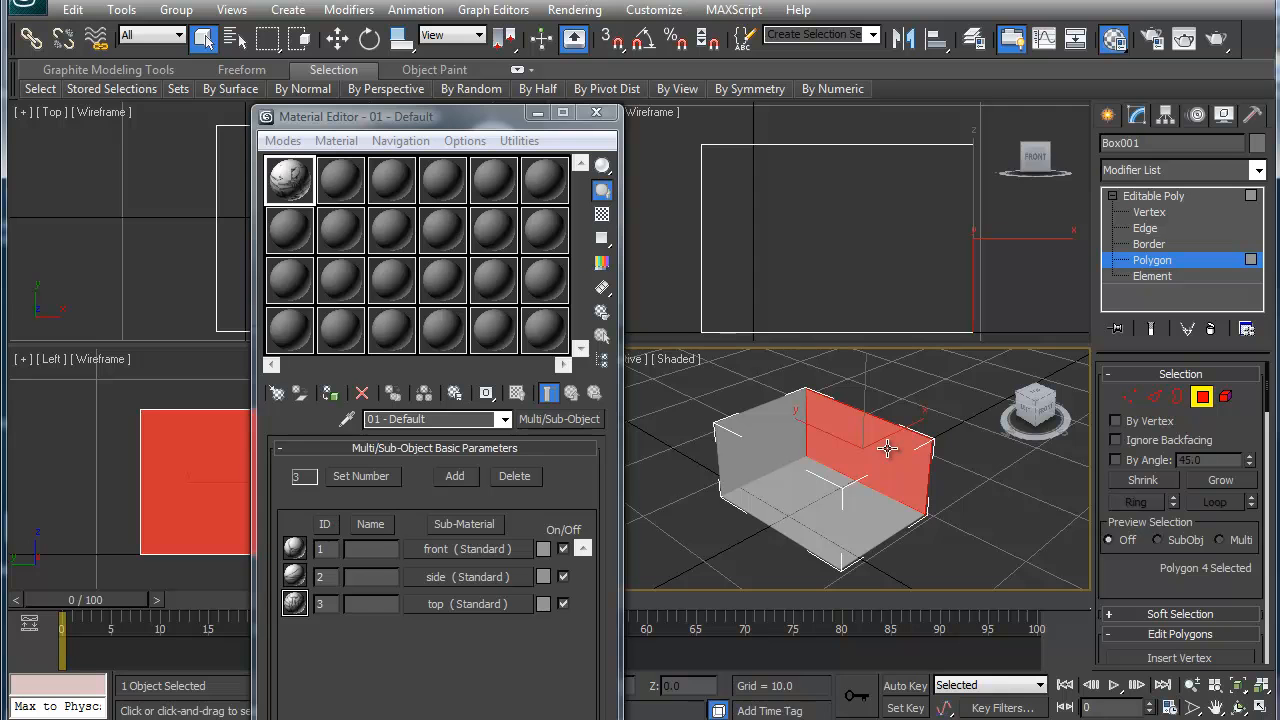
{"action": "scroll", "coordinate": [1137, 595], "scroll_direction": "down", "scroll_amount": 5}
{"action": "scroll", "coordinate": [1130, 512], "scroll_direction": "down", "scroll_amount": 10}
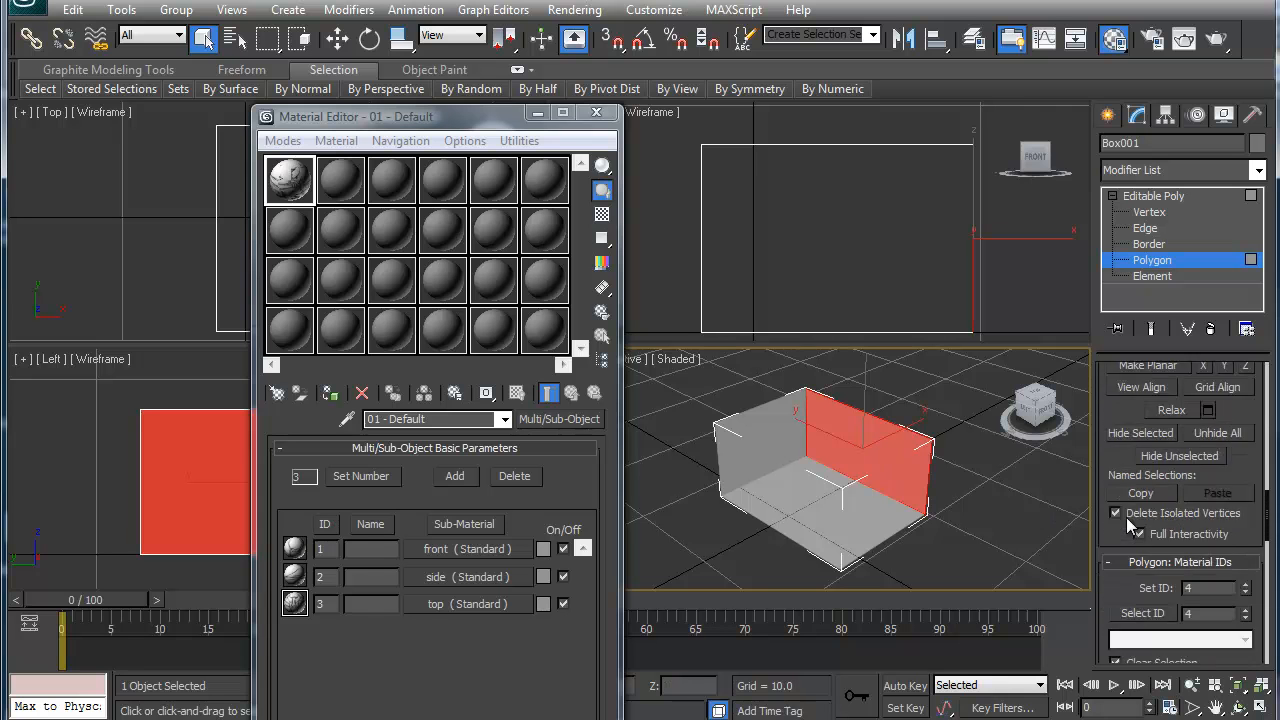
{"action": "scroll", "coordinate": [1130, 527], "scroll_direction": "down", "scroll_amount": 3}
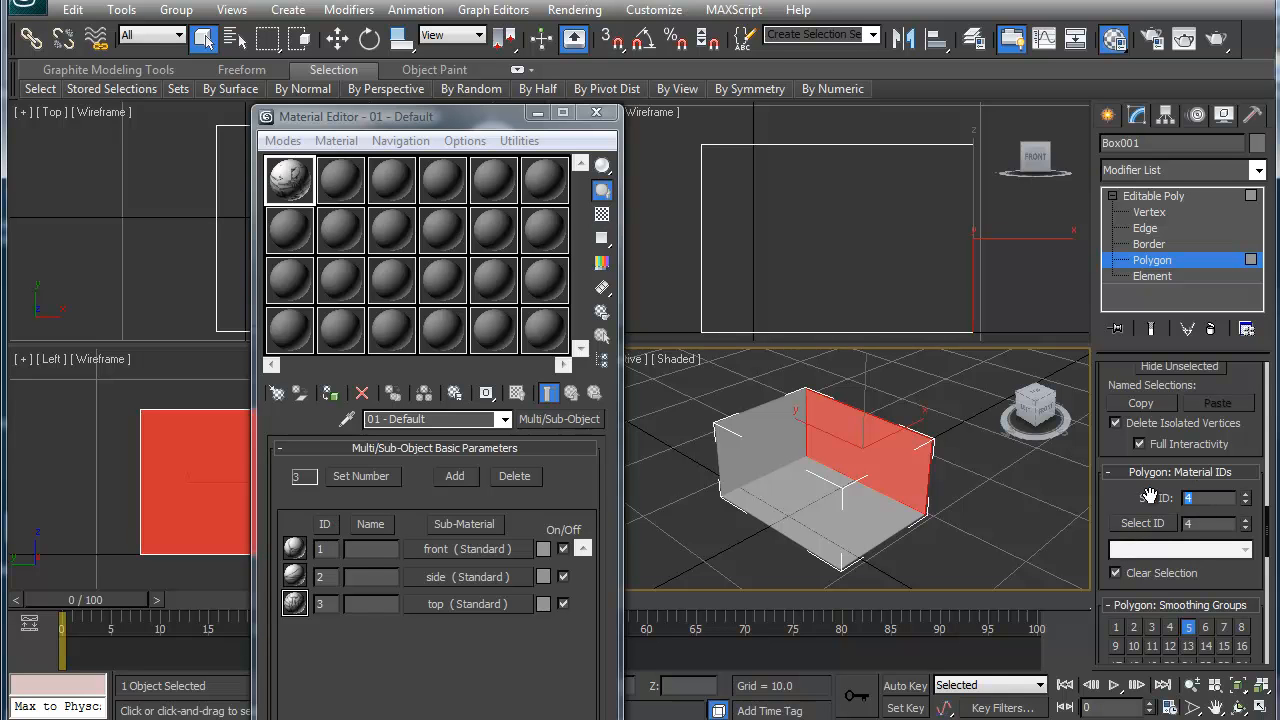
{"action": "type", "text": "1"}
{"action": "key", "text": "Return"}
{"action": "left_click", "coordinate": [950, 438]}
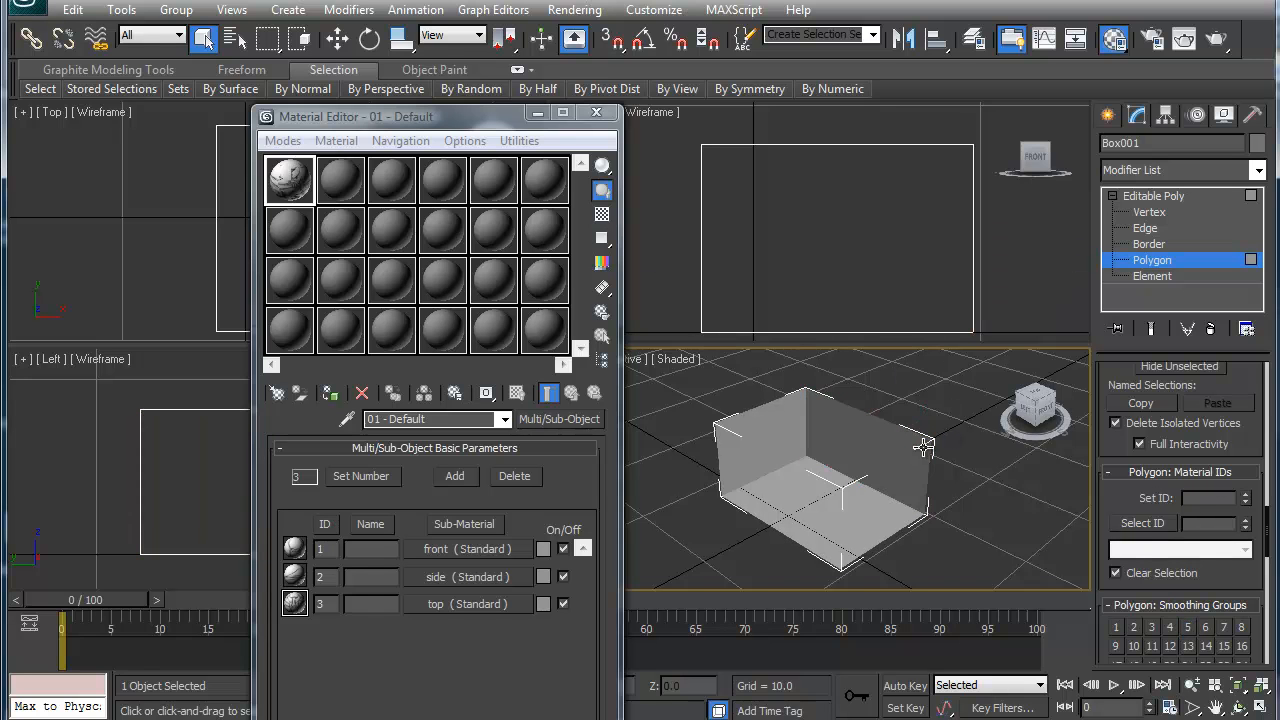
Apply the Multi/Sub-Object material to the box, move the Material Editor out of the way, and maximize the Perspective view
{"action": "left_click_drag", "start_coordinate": [297, 190], "coordinate": [816, 482]}
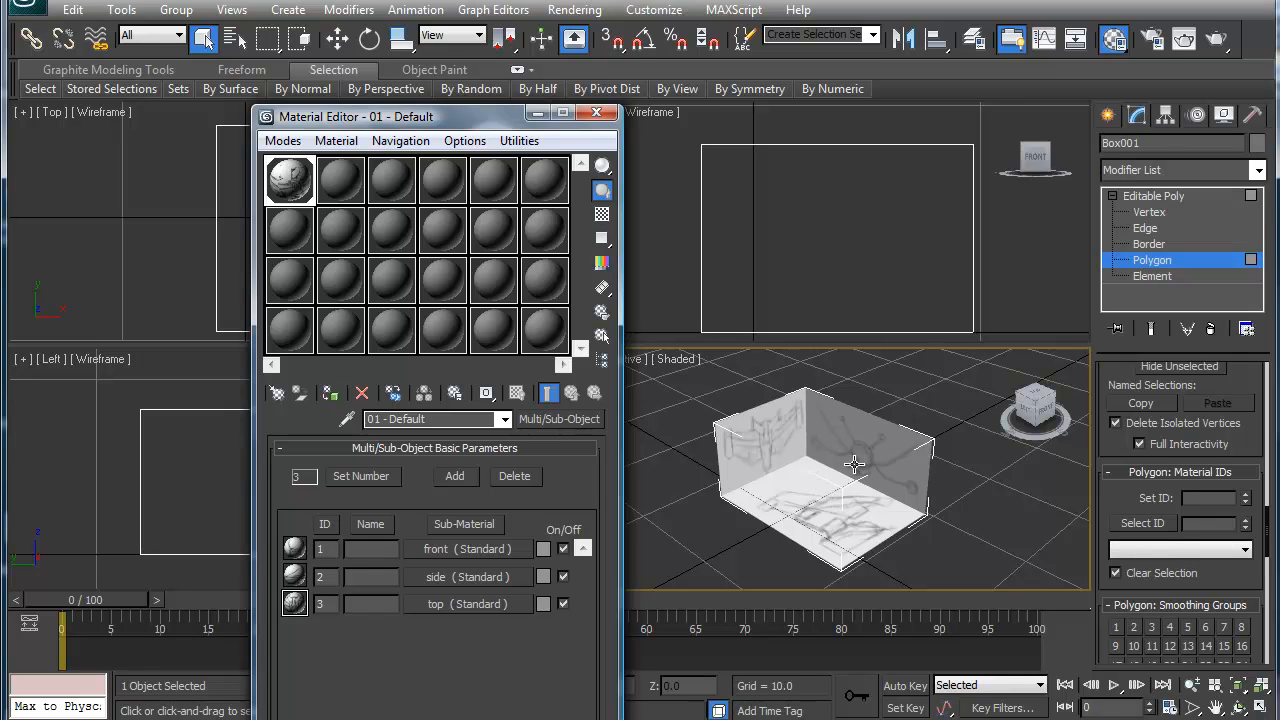
{"action": "left_click", "coordinate": [900, 505]}
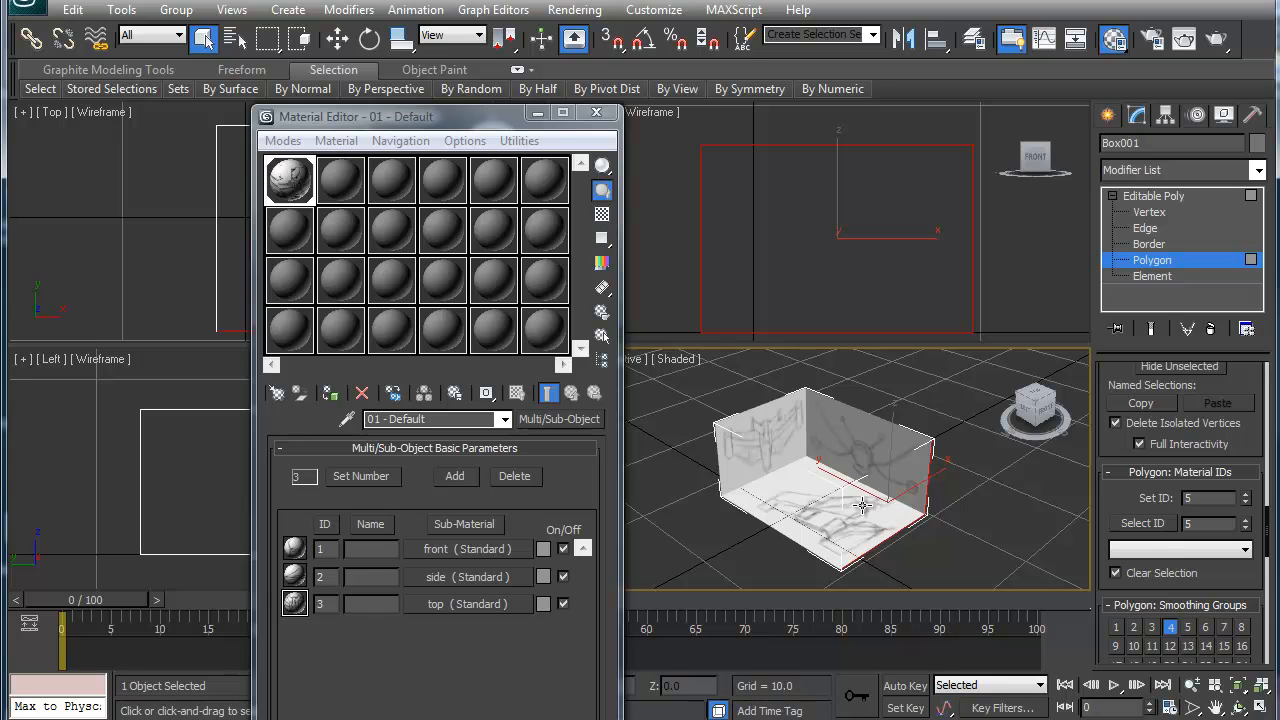
{"action": "left_click_drag", "start_coordinate": [460, 111], "coordinate": [1279, 80]}
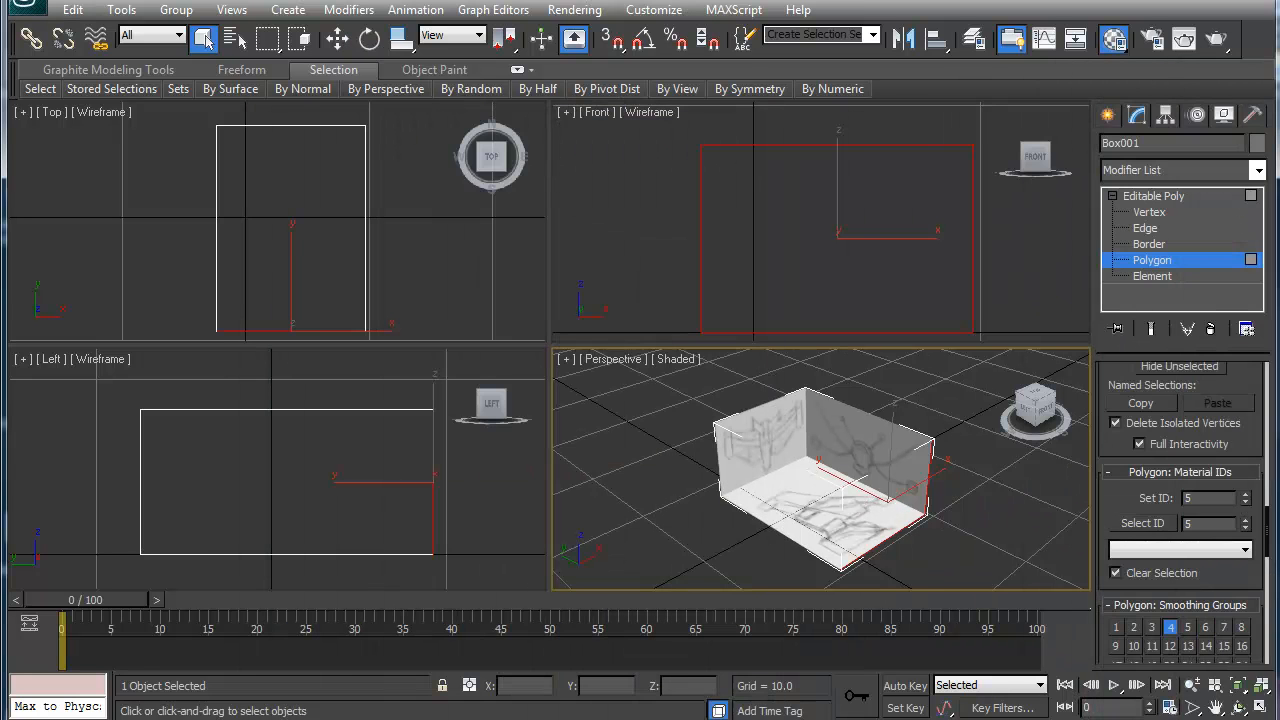
{"action": "key", "text": "alt+w"}
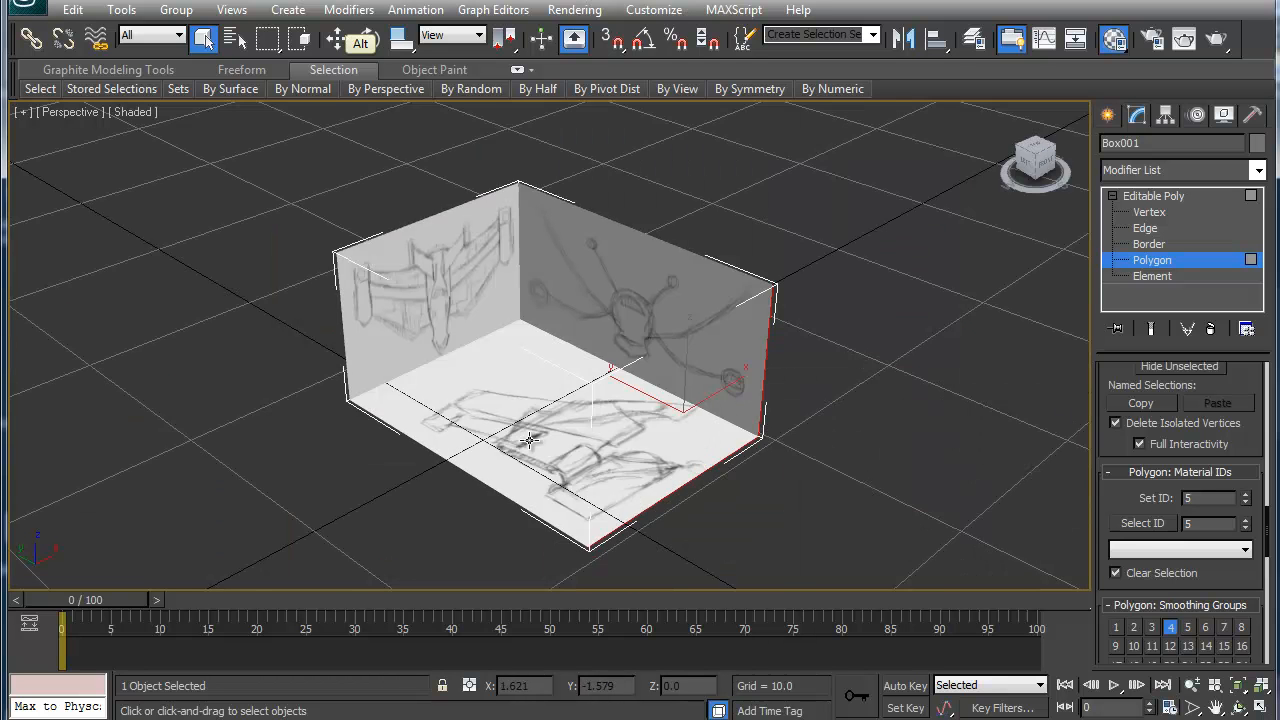
{"action": "middle_click_drag", "start_coordinate": [538, 435], "coordinate": [547, 425], "text": "alt"}
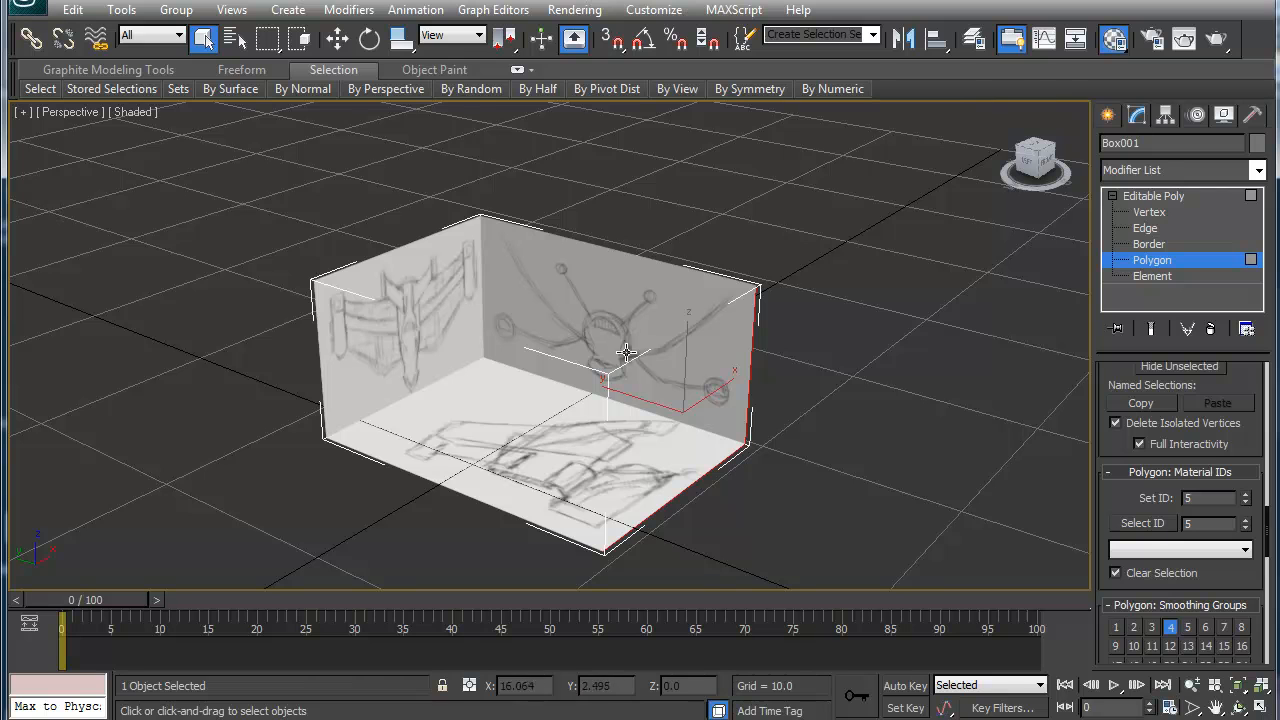
Select the short inner wall adjoining the ID 1 wall at the far end and assign it material ID 2
{"action": "left_click", "coordinate": [413, 328]}
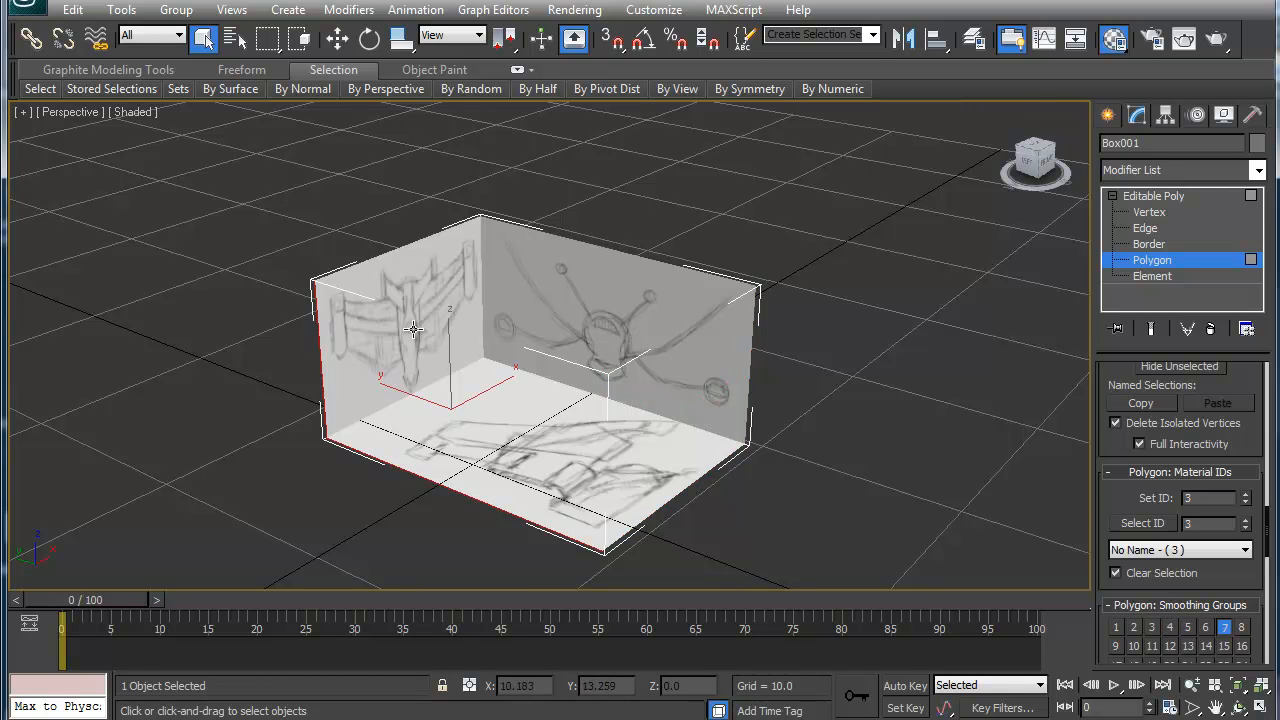
{"action": "left_click", "coordinate": [413, 329]}
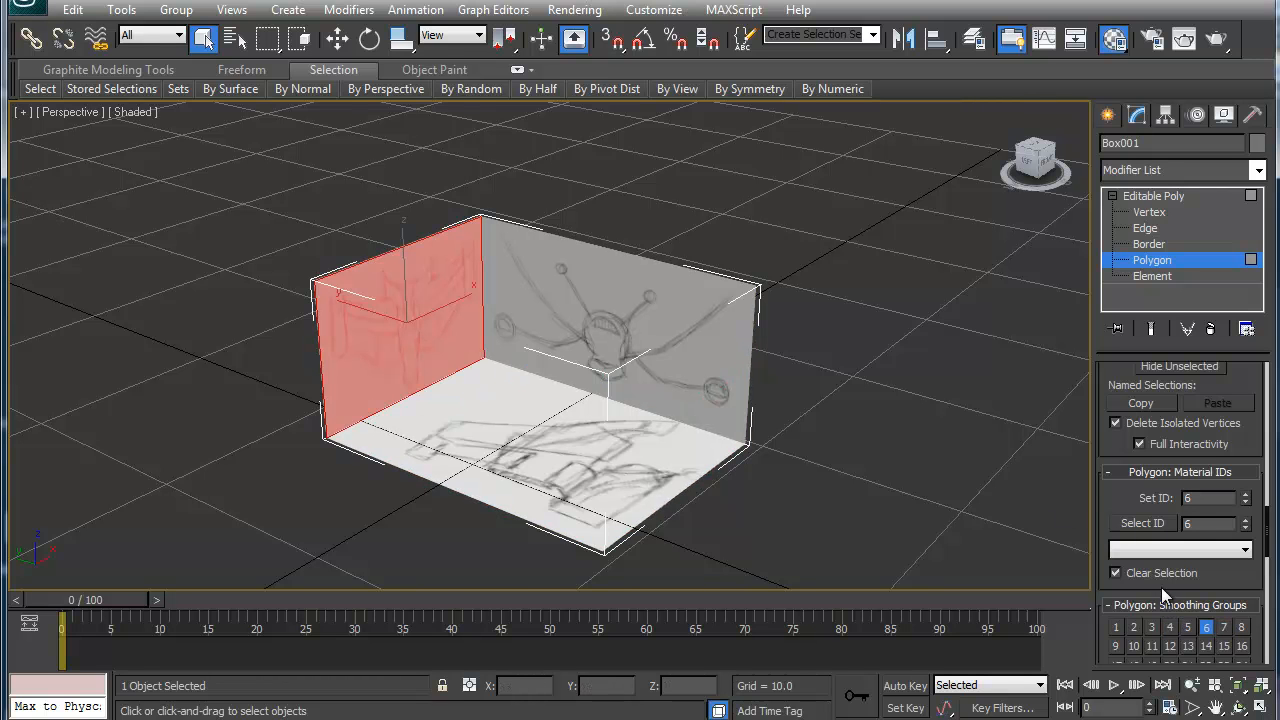
{"action": "left_click_drag", "start_coordinate": [1207, 502], "coordinate": [1177, 499]}
{"action": "type", "text": "2"}
{"action": "key", "text": "Return"}
{"action": "left_click_drag", "start_coordinate": [1120, 497], "coordinate": [1127, 476]}
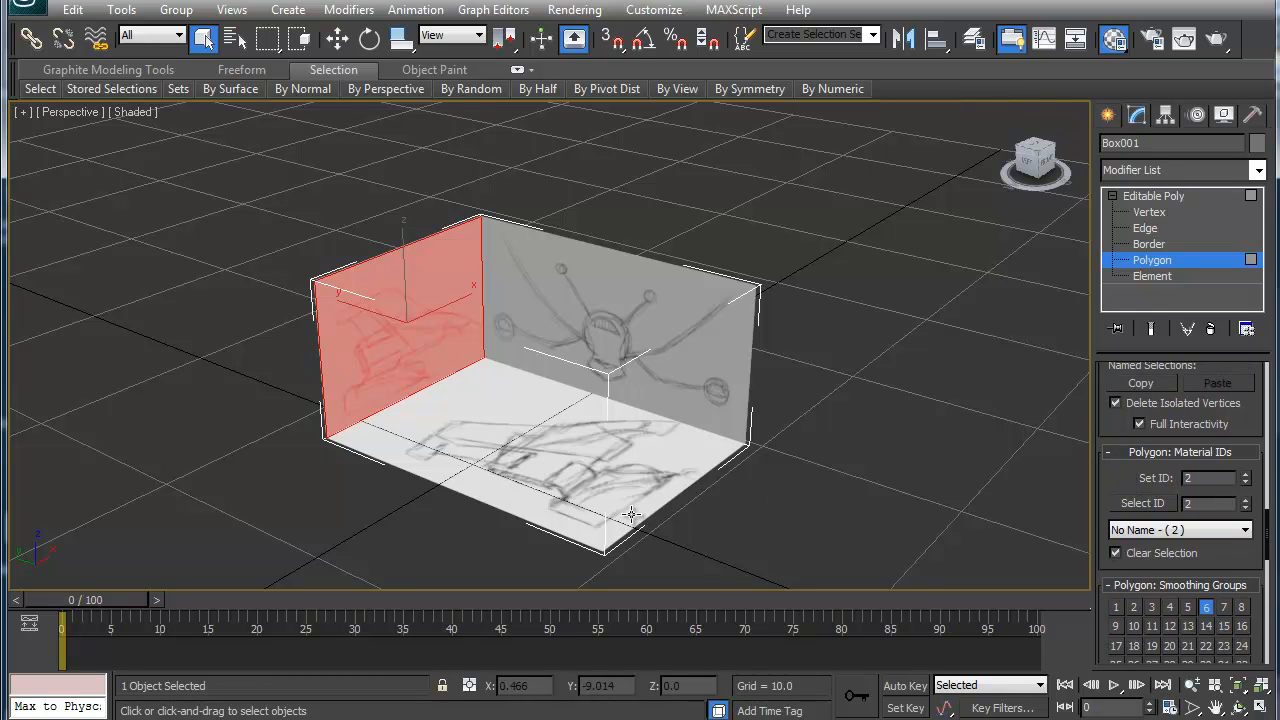
Select the box's floor polygon and assign it material ID 3
{"action": "left_click", "coordinate": [603, 474]}
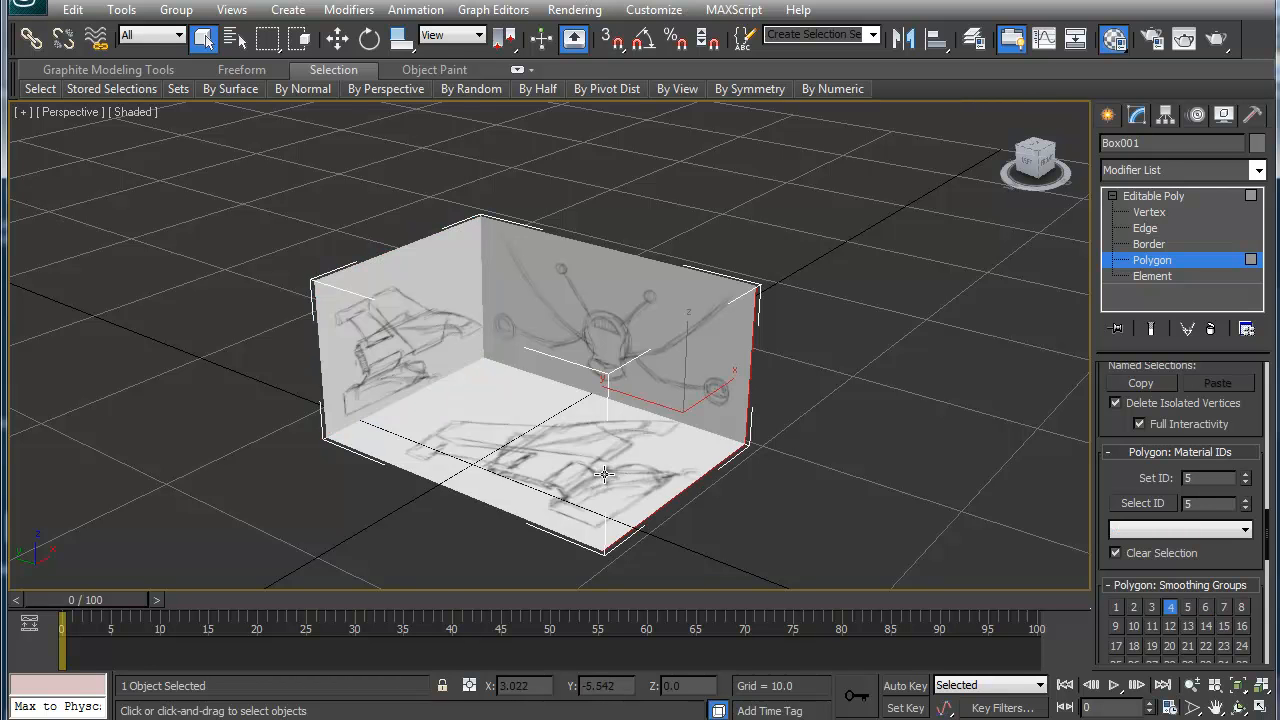
{"action": "left_click", "coordinate": [603, 474]}
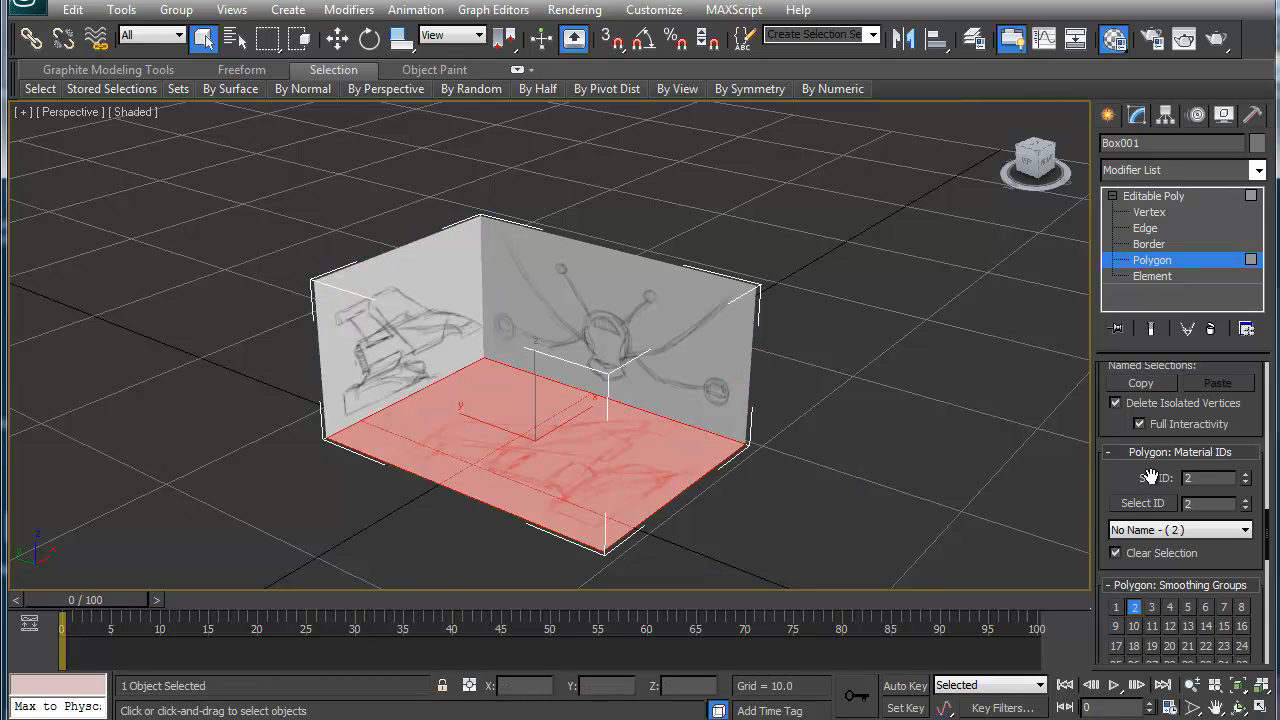
{"action": "type", "text": "3"}
{"action": "key", "text": "Return"}
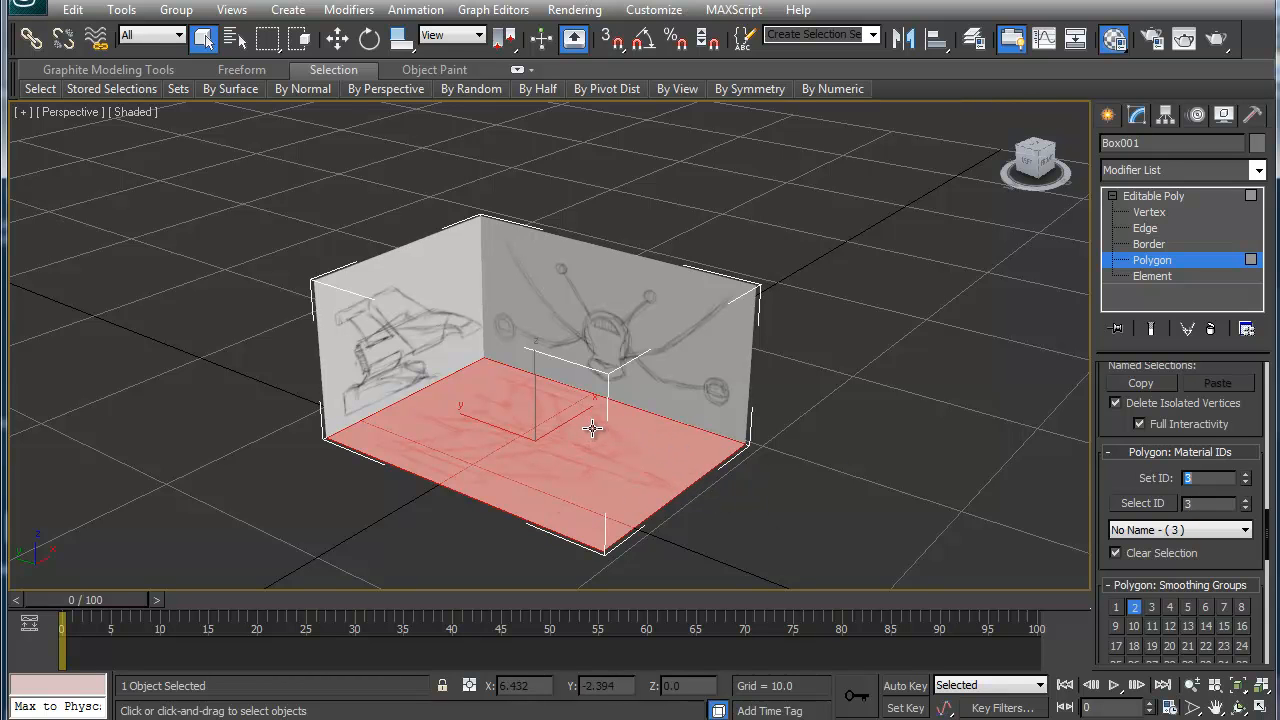
Select the long inner wall opposite the first one, on the negative X side, and assign it material ID 1
{"action": "middle_click_drag", "start_coordinate": [543, 400], "coordinate": [672, 341], "text": "alt"}
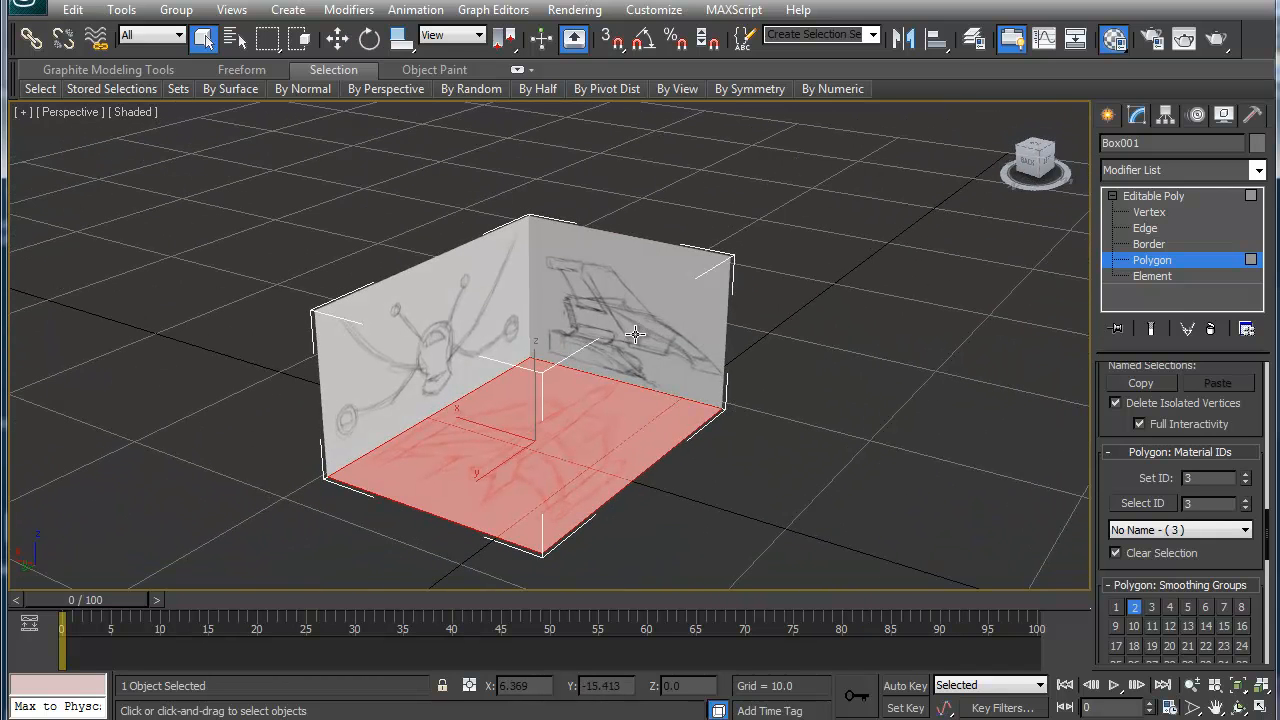
{"action": "left_click", "coordinate": [631, 325]}
{"action": "middle_click_drag", "start_coordinate": [547, 484], "coordinate": [714, 463], "text": "alt"}
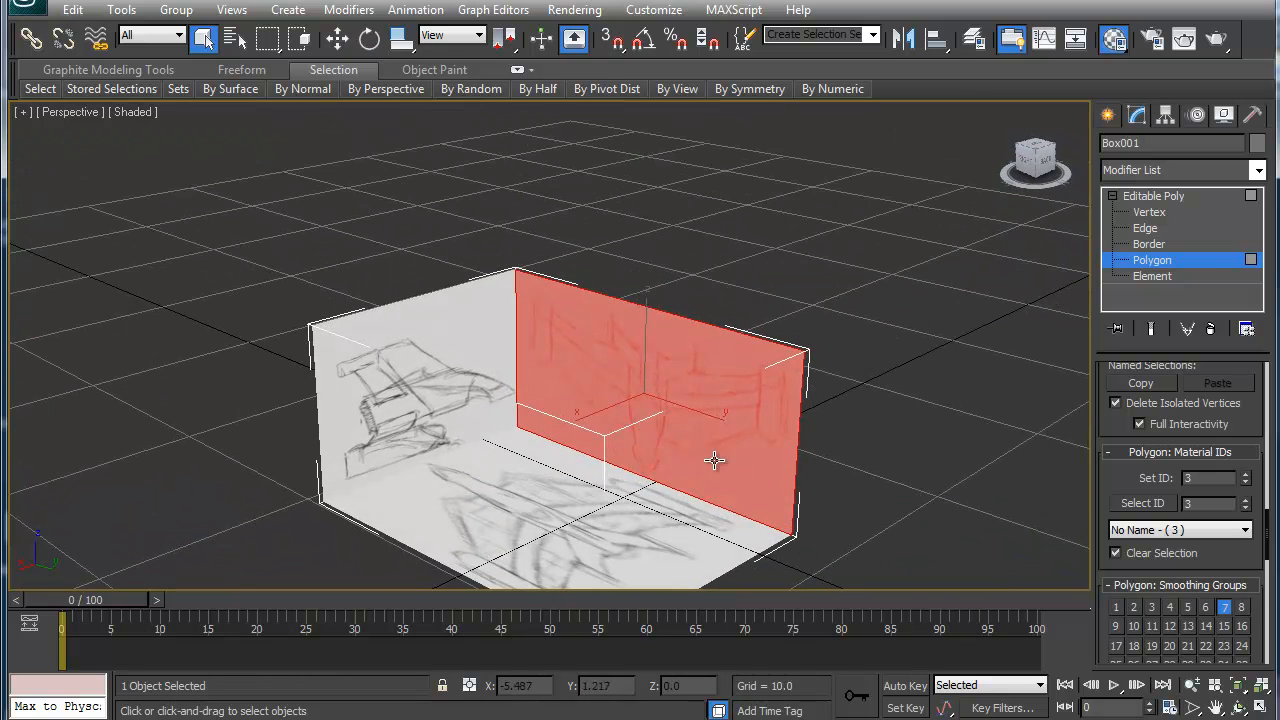
{"action": "left_click", "coordinate": [710, 417]}
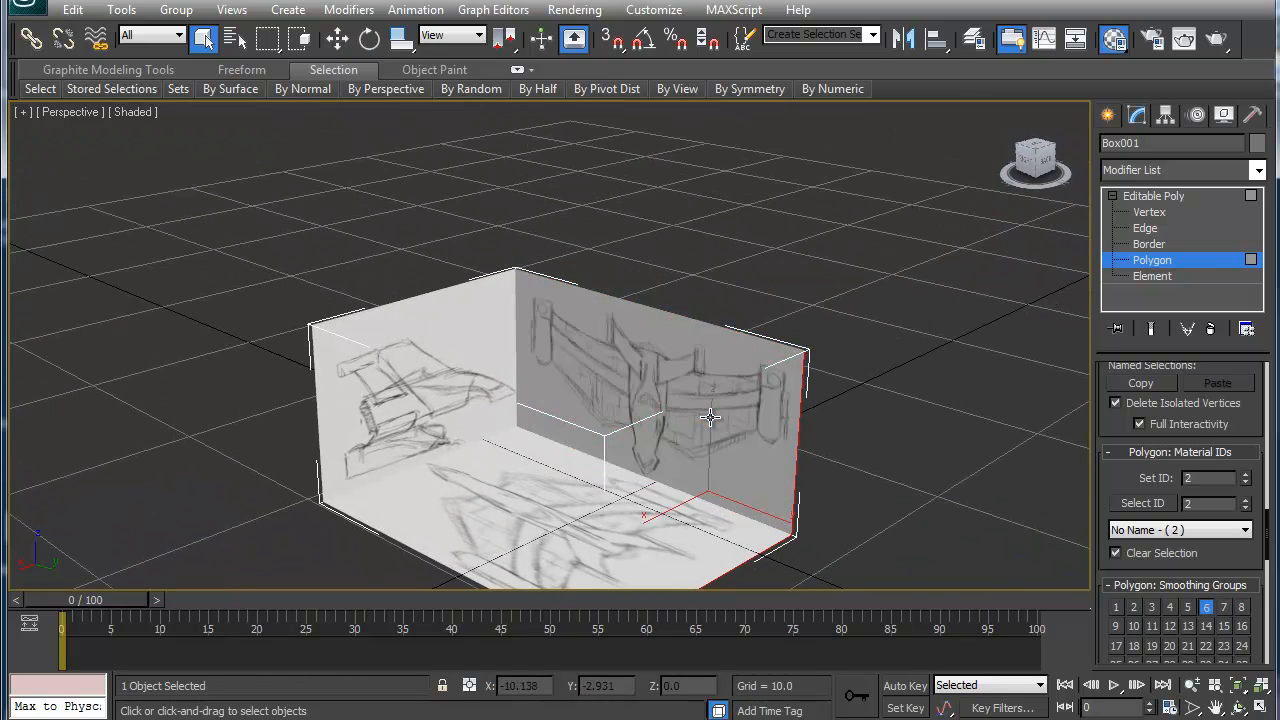
{"action": "left_click", "coordinate": [710, 417]}
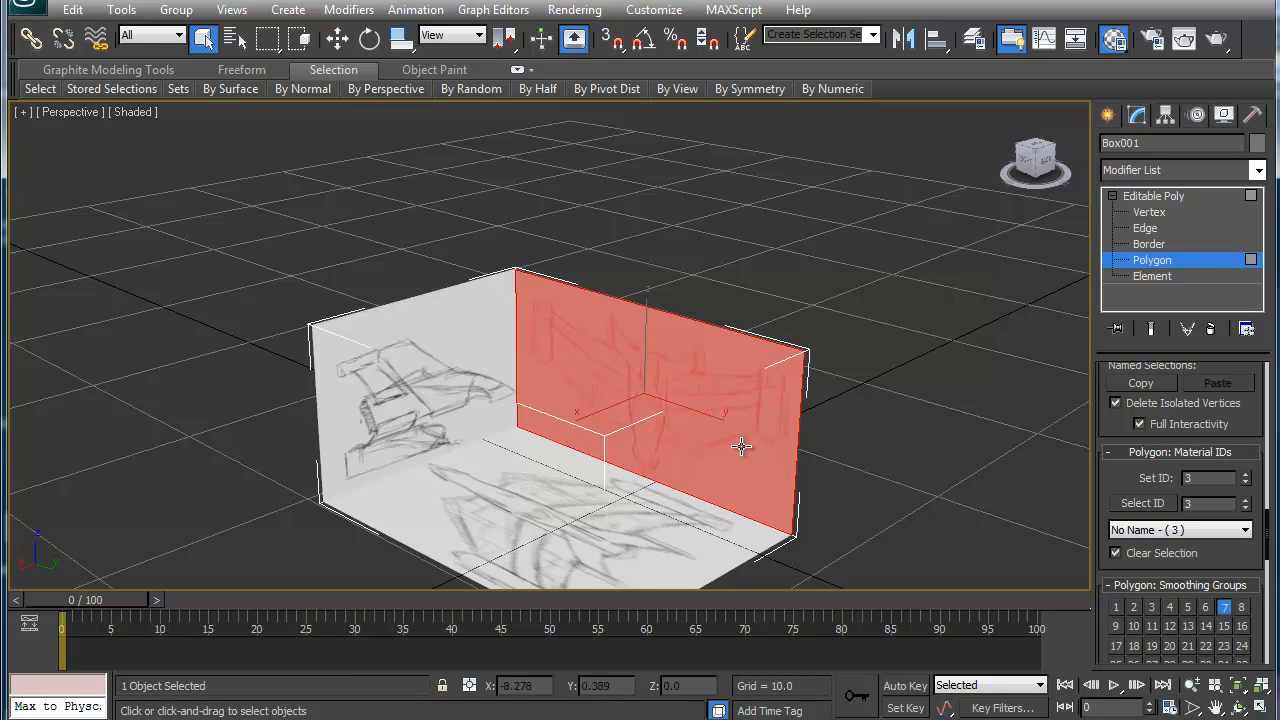
{"action": "left_click", "coordinate": [1176, 478]}
{"action": "type", "text": "1"}
{"action": "key", "text": "Return"}
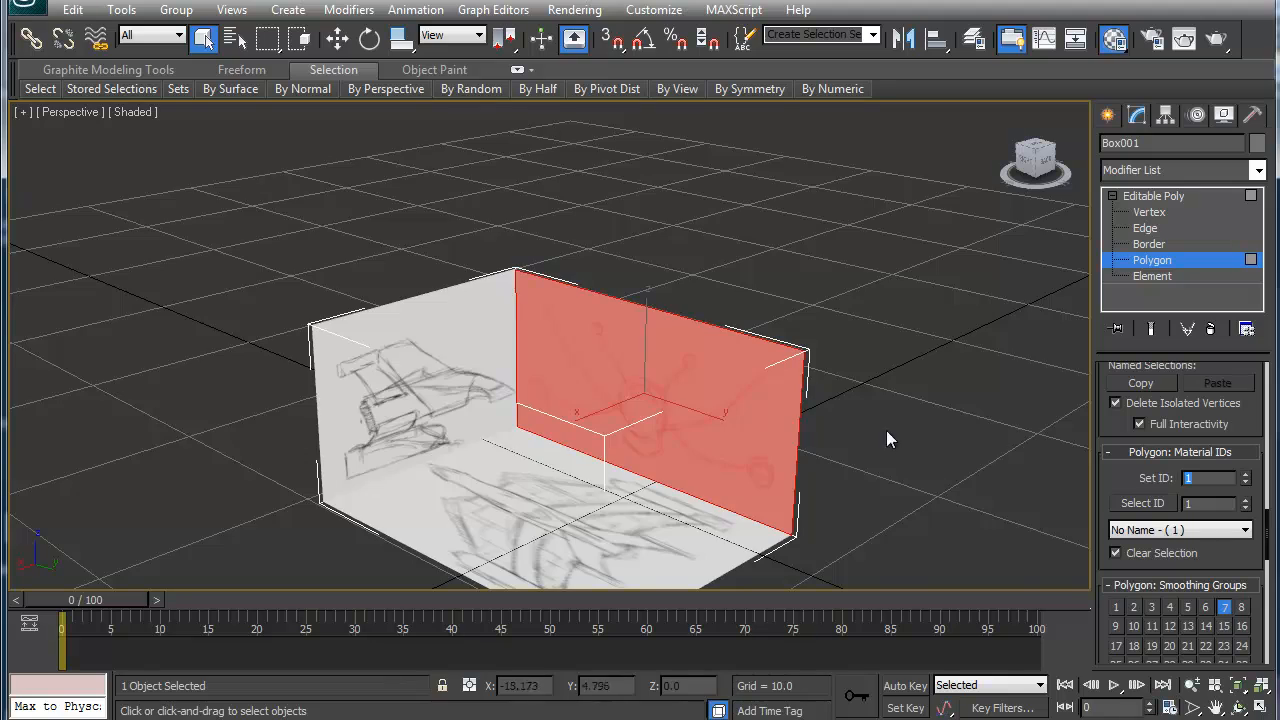
Select the box's ceiling polygon from below and assign it material ID 3
{"action": "middle_click_drag", "start_coordinate": [694, 443], "coordinate": [917, 483], "text": "alt"}
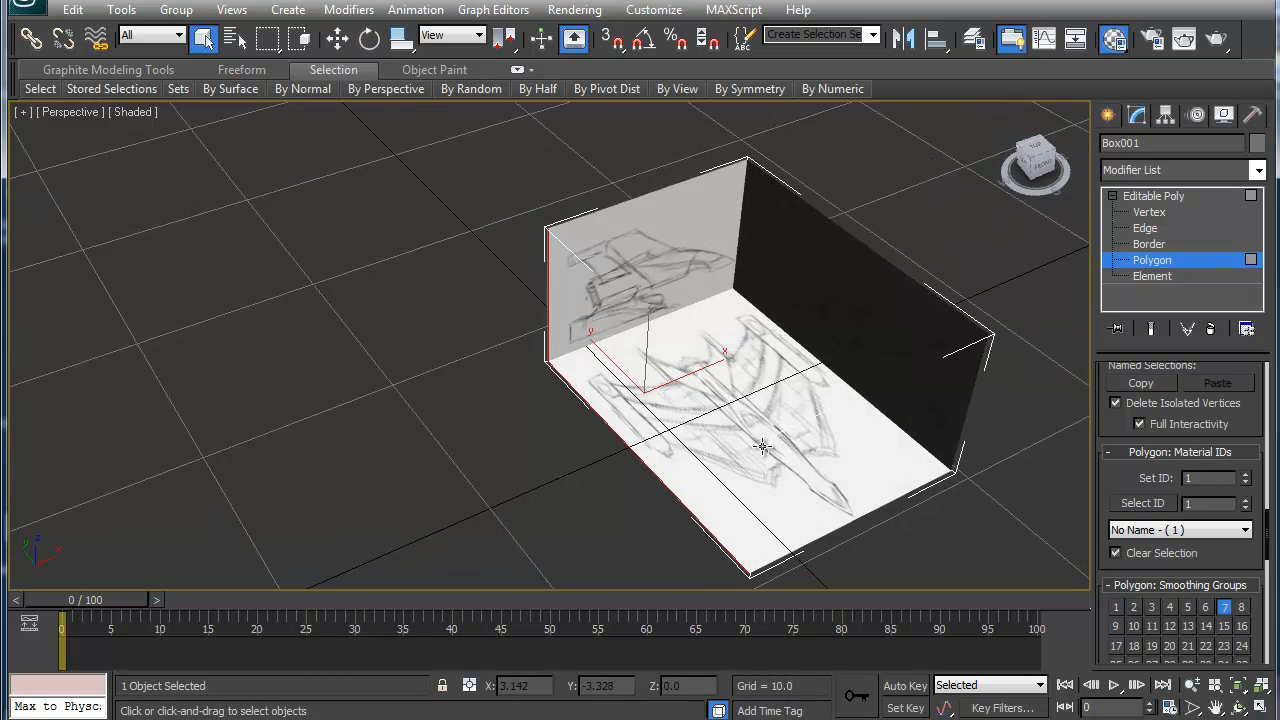
{"action": "left_click", "coordinate": [775, 447]}
{"action": "left_click", "coordinate": [775, 447]}
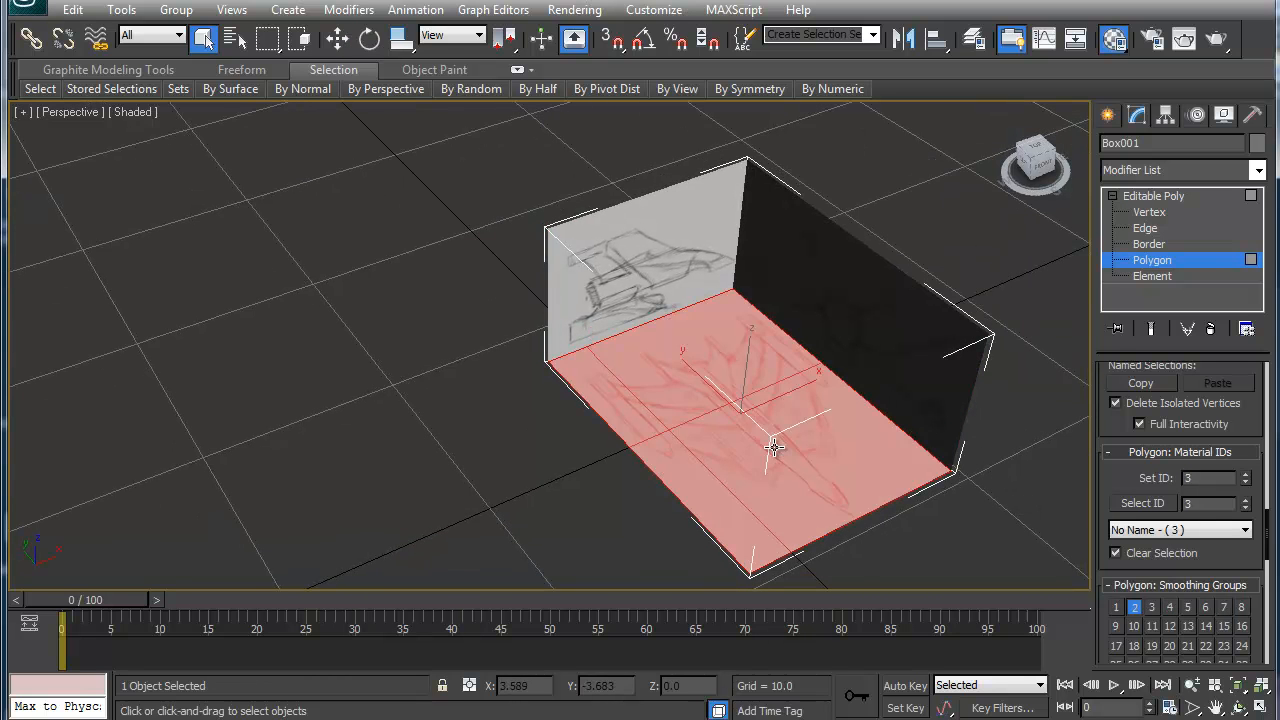
{"action": "middle_click_drag", "start_coordinate": [771, 471], "coordinate": [873, 318], "text": "alt"}
{"action": "left_click", "coordinate": [766, 265]}
{"action": "left_click", "coordinate": [1153, 607]}
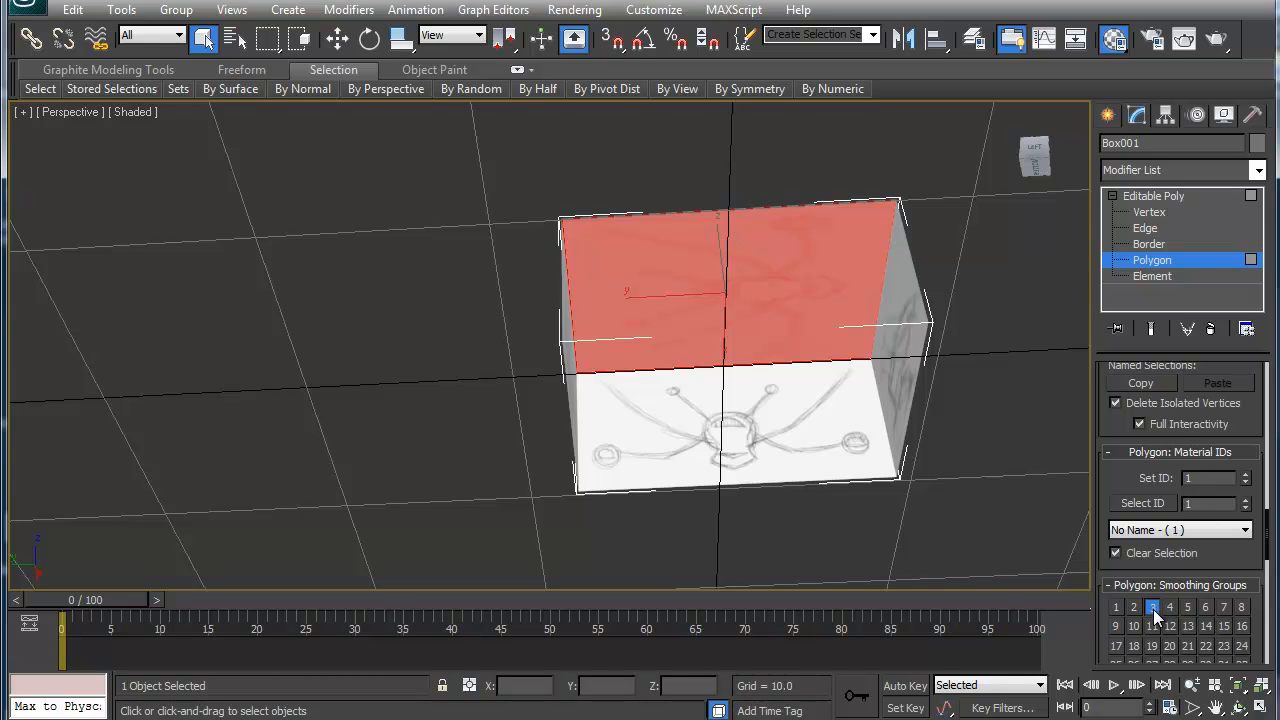
{"action": "double_click", "coordinate": [1203, 477]}
{"action": "type", "text": "3"}
{"action": "key", "text": "Return"}
{"action": "mouse_move", "coordinate": [766, 346]}
{"action": "middle_mouse_down", "text": "alt"}
{"action": "mouse_move", "coordinate": [763, 509]}
{"action": "mouse_move", "coordinate": [743, 542]}
{"action": "mouse_move", "coordinate": [746, 532]}
{"action": "middle_mouse_up", "text": "alt"}
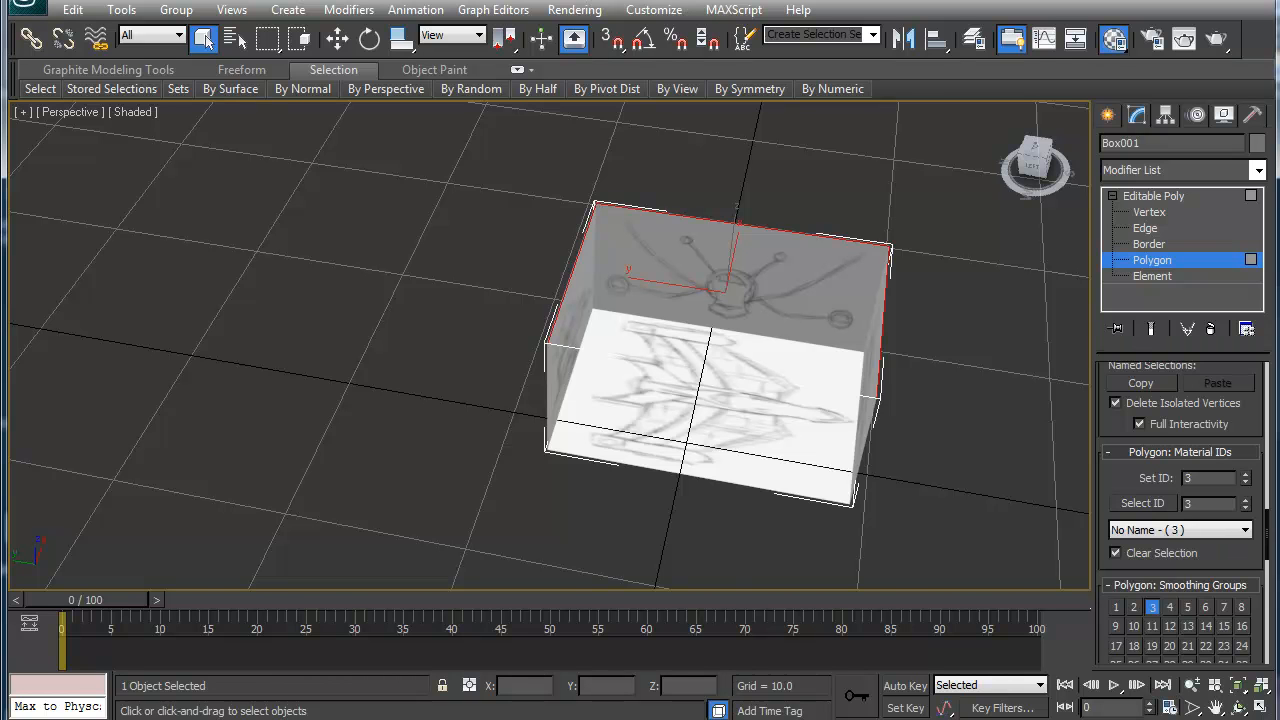
Reopen the Material Editor and use the Material/Map Navigator to open the front sub-material's front.png diffuse bitmap settings
{"action": "key", "text": "m"}
{"action": "left_click_drag", "start_coordinate": [720, 91], "coordinate": [282, 102]}
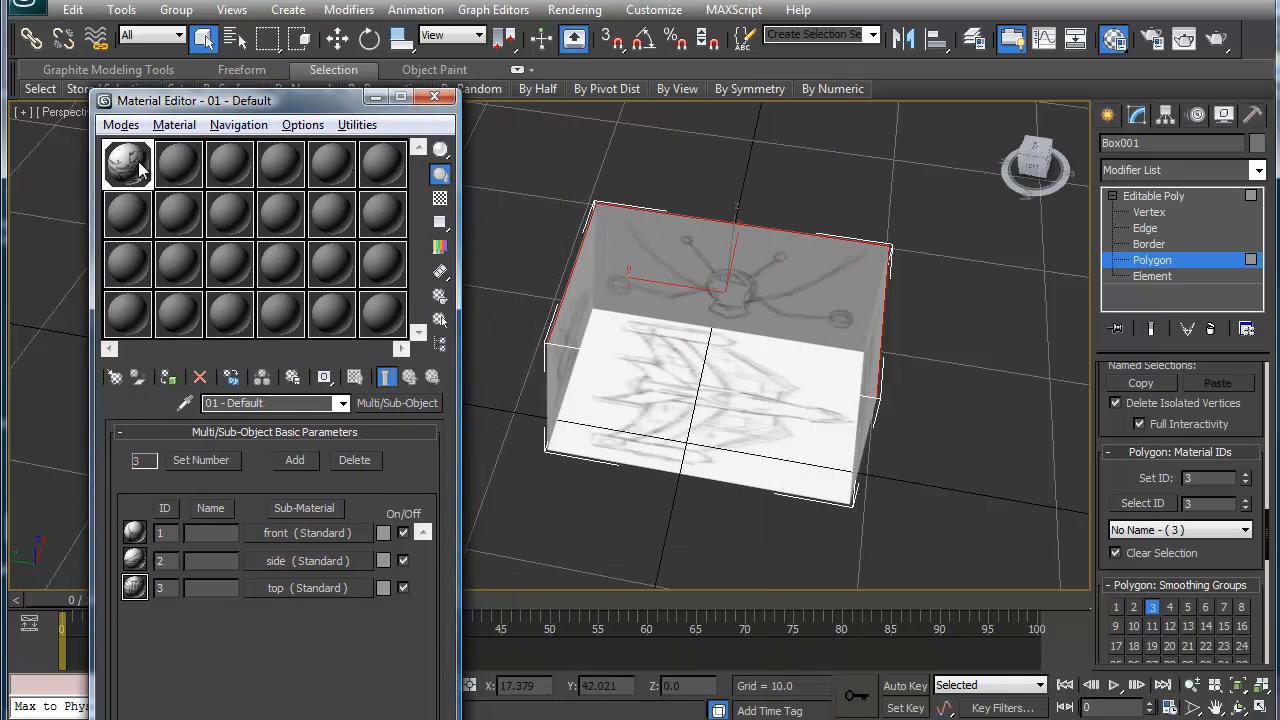
{"action": "left_click", "coordinate": [303, 533]}
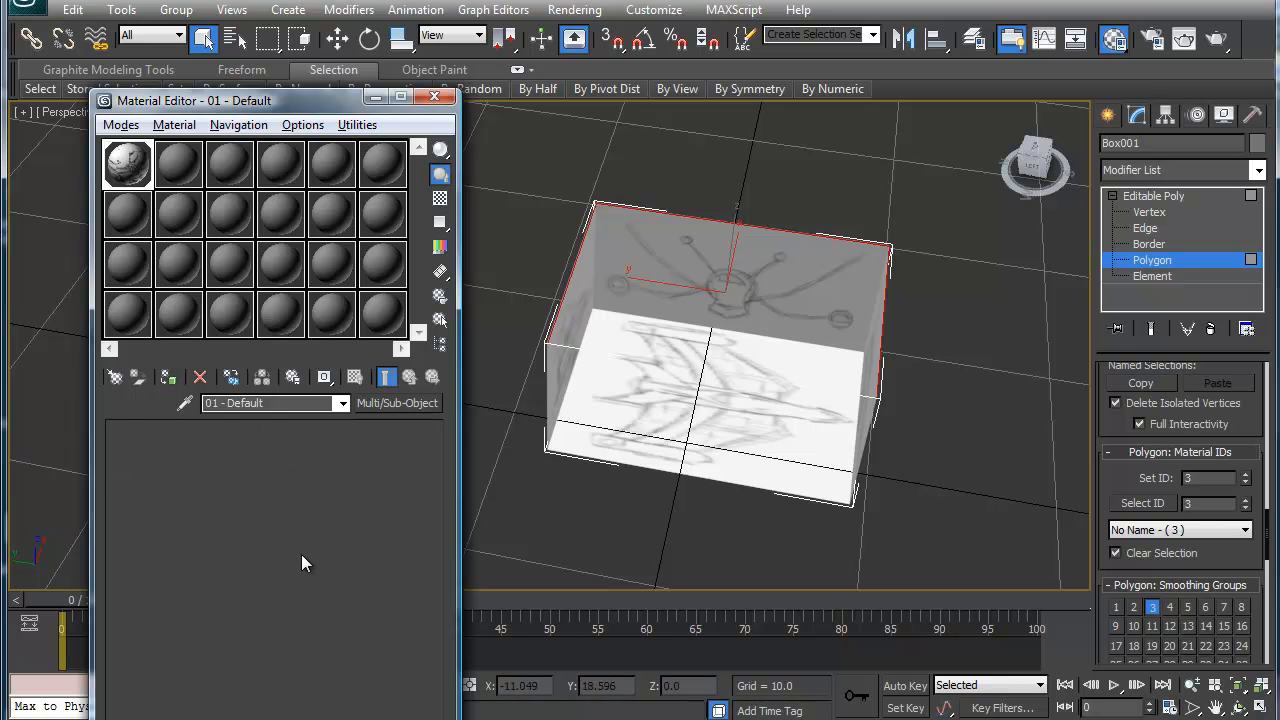
{"action": "left_click", "coordinate": [437, 346]}
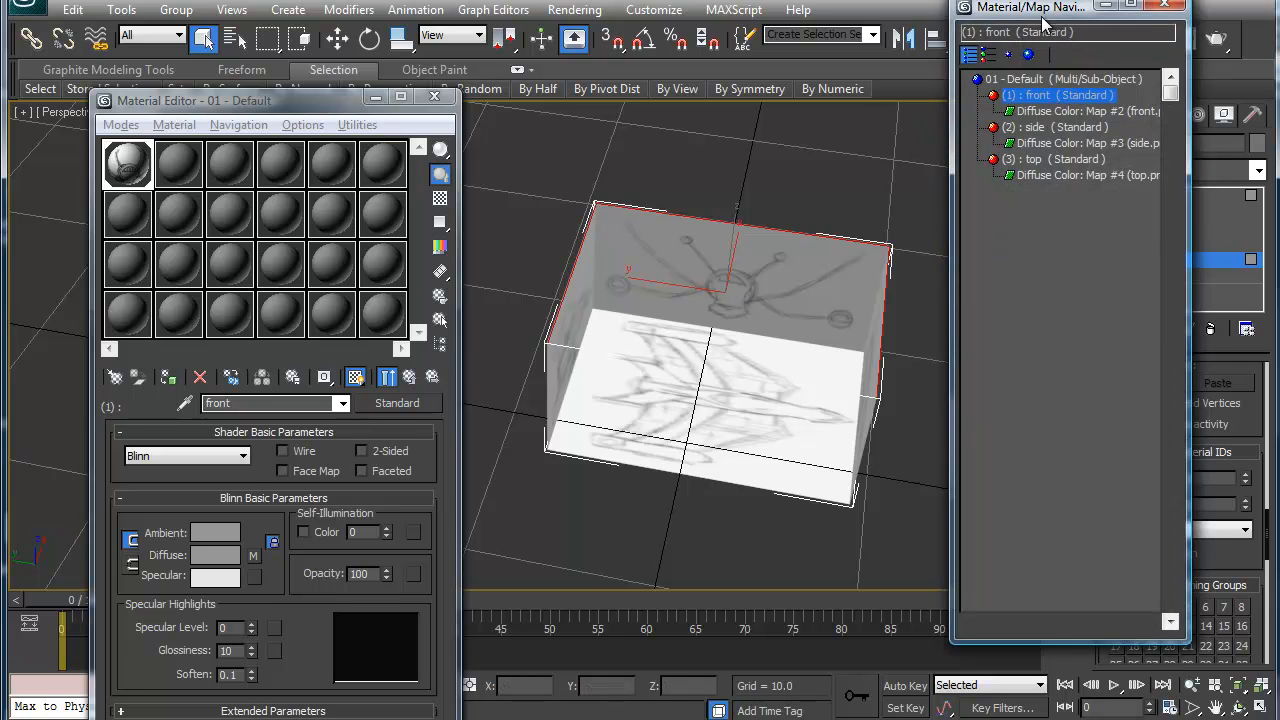
{"action": "left_click_drag", "start_coordinate": [1043, 21], "coordinate": [1033, 124]}
{"action": "left_click", "coordinate": [1045, 214]}
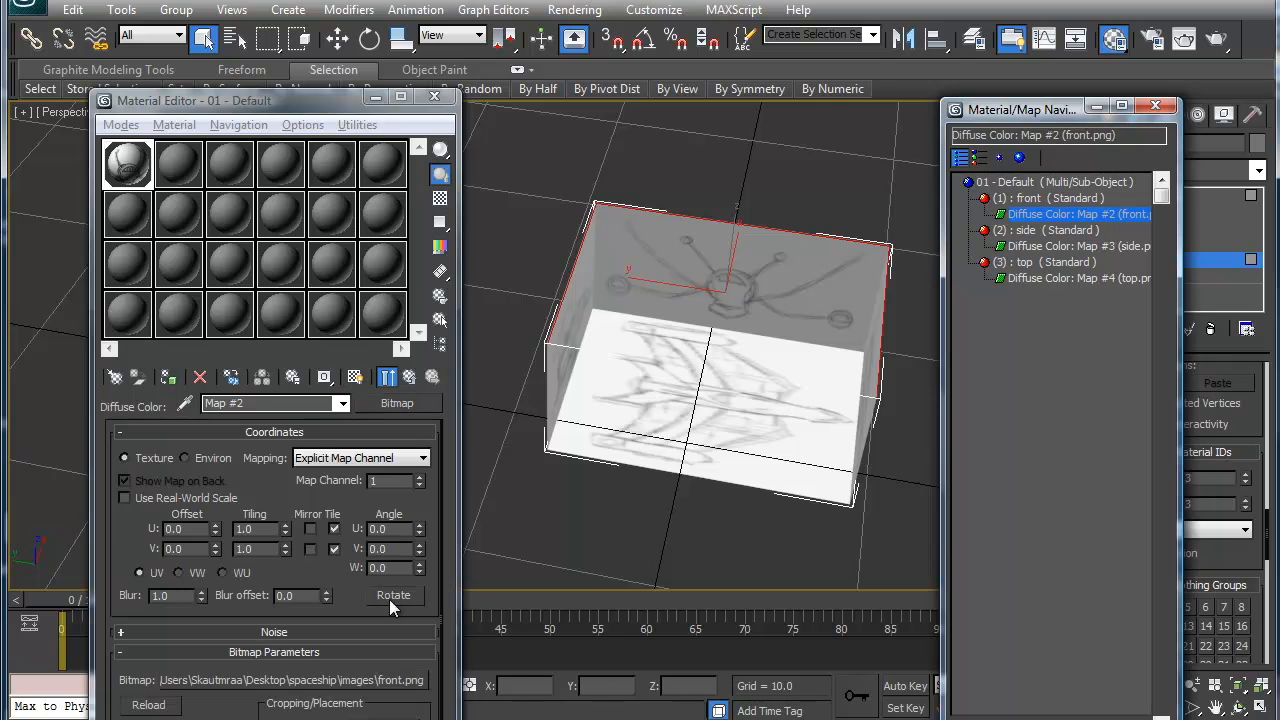
{"action": "left_click", "coordinate": [393, 528]}
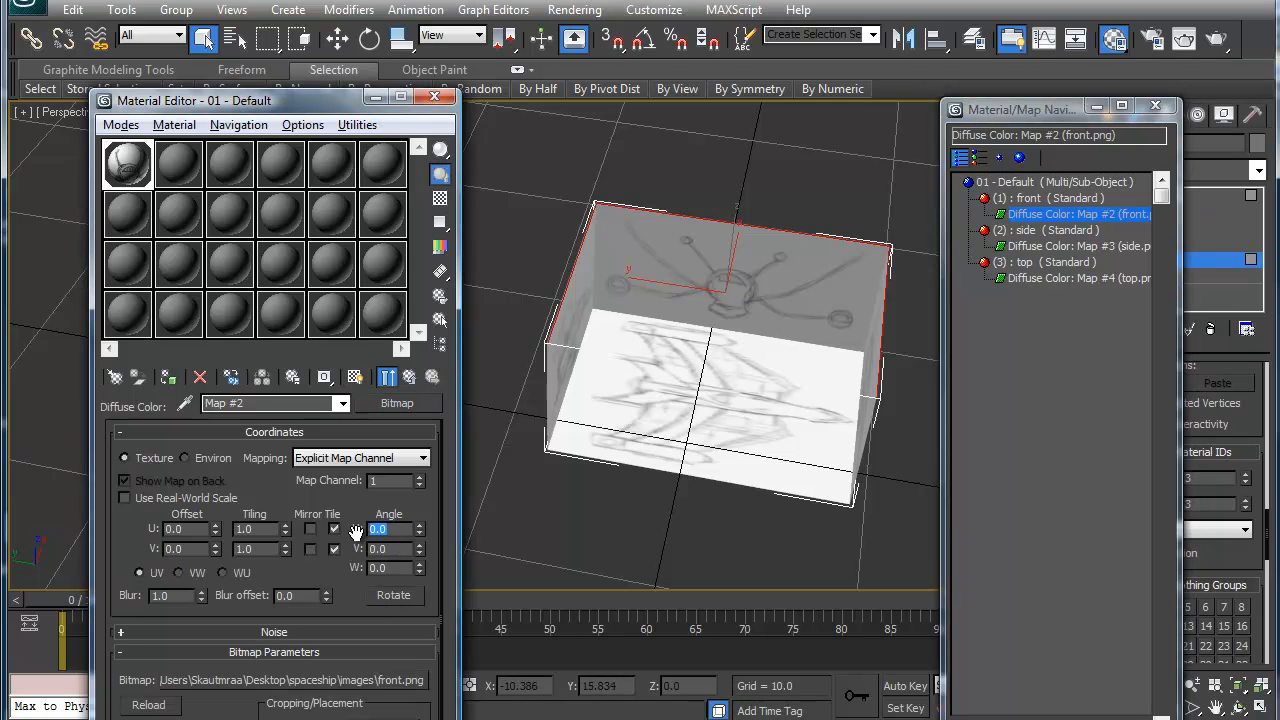
{"action": "left_click", "coordinate": [385, 566]}
{"action": "key", "text": "Return"}
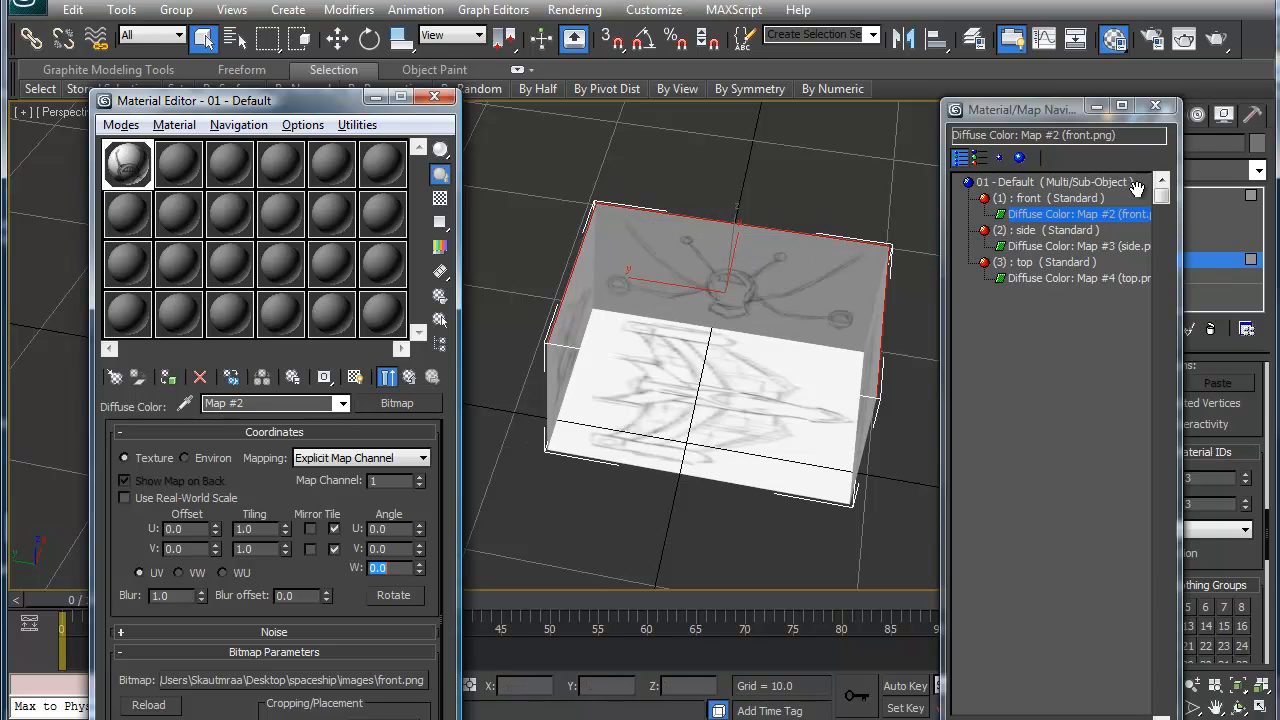
{"action": "left_click", "coordinate": [1055, 247]}
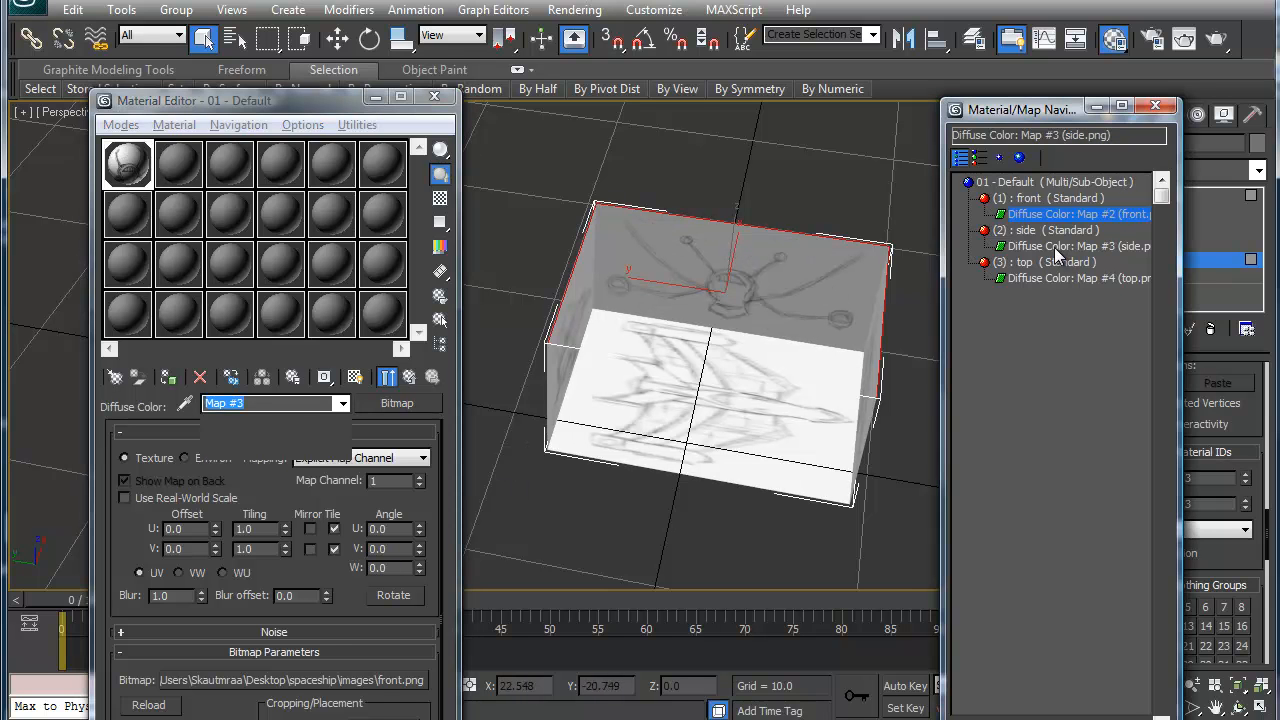
Set the W angle of the top sub-material's top.png diffuse bitmap to 270 degrees, after trying 90
{"action": "left_click", "coordinate": [1051, 277]}
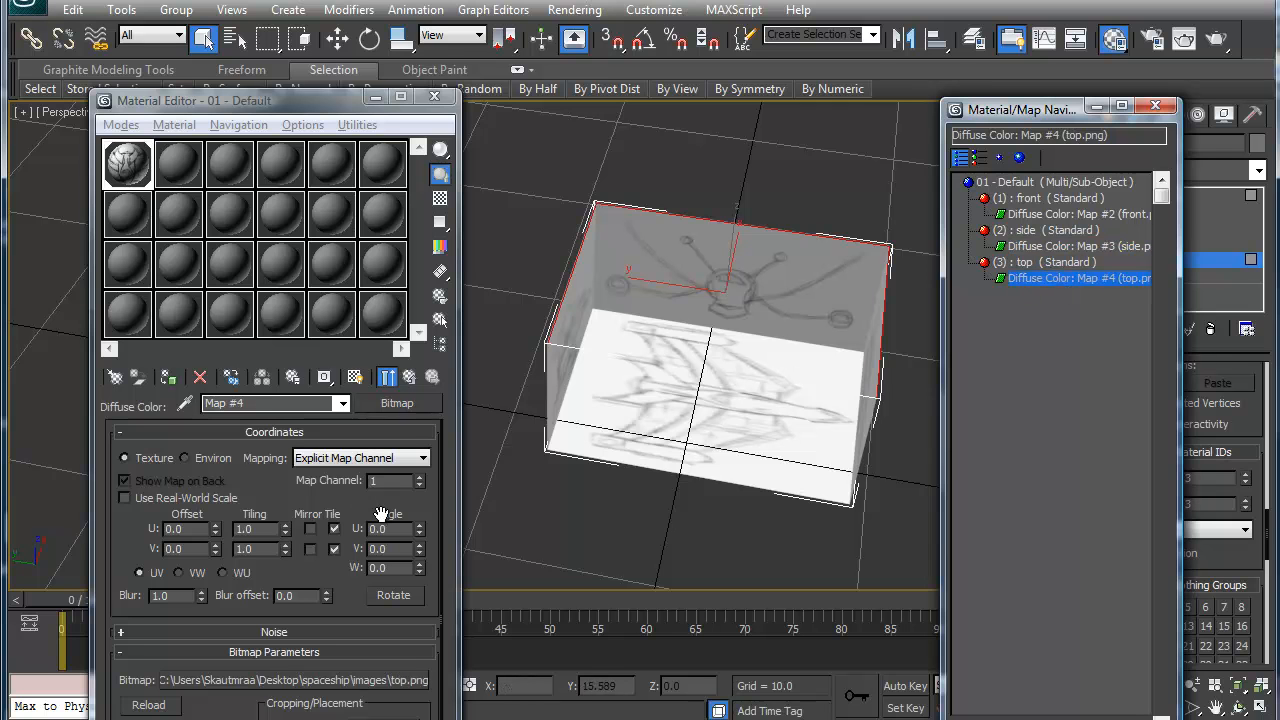
{"action": "left_click", "coordinate": [380, 567]}
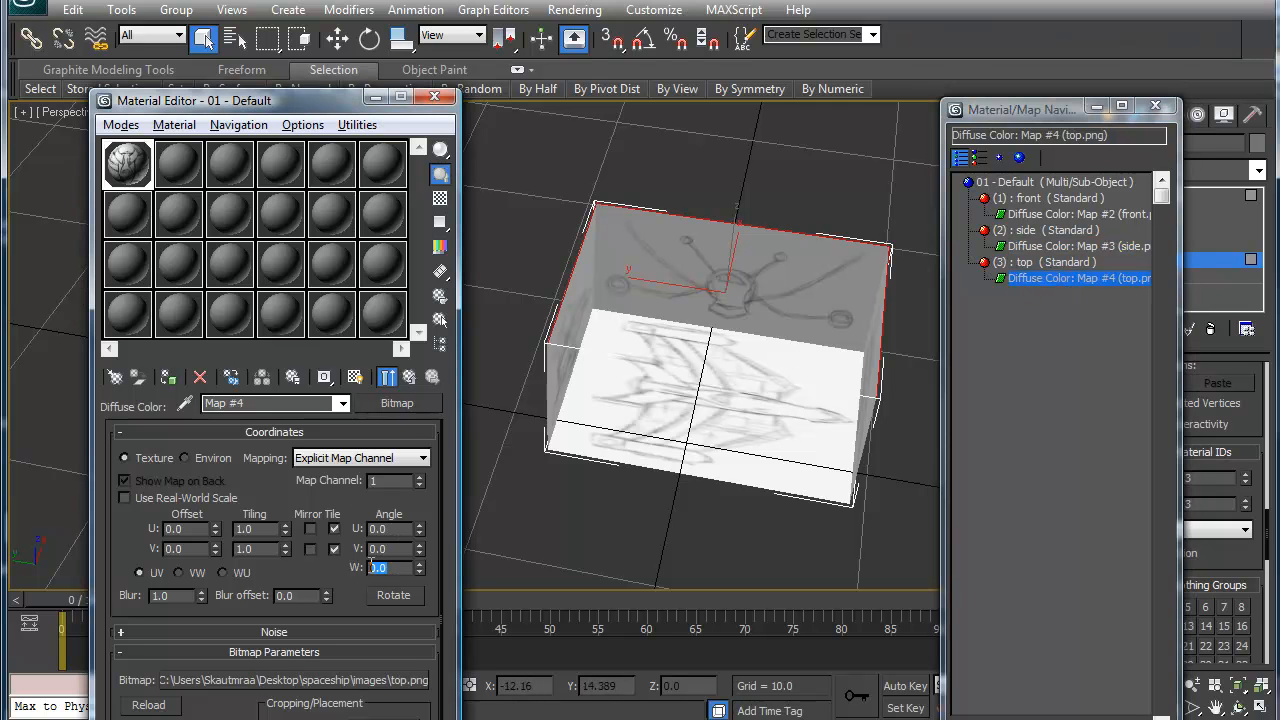
{"action": "type", "text": "90"}
{"action": "key", "text": "Return"}
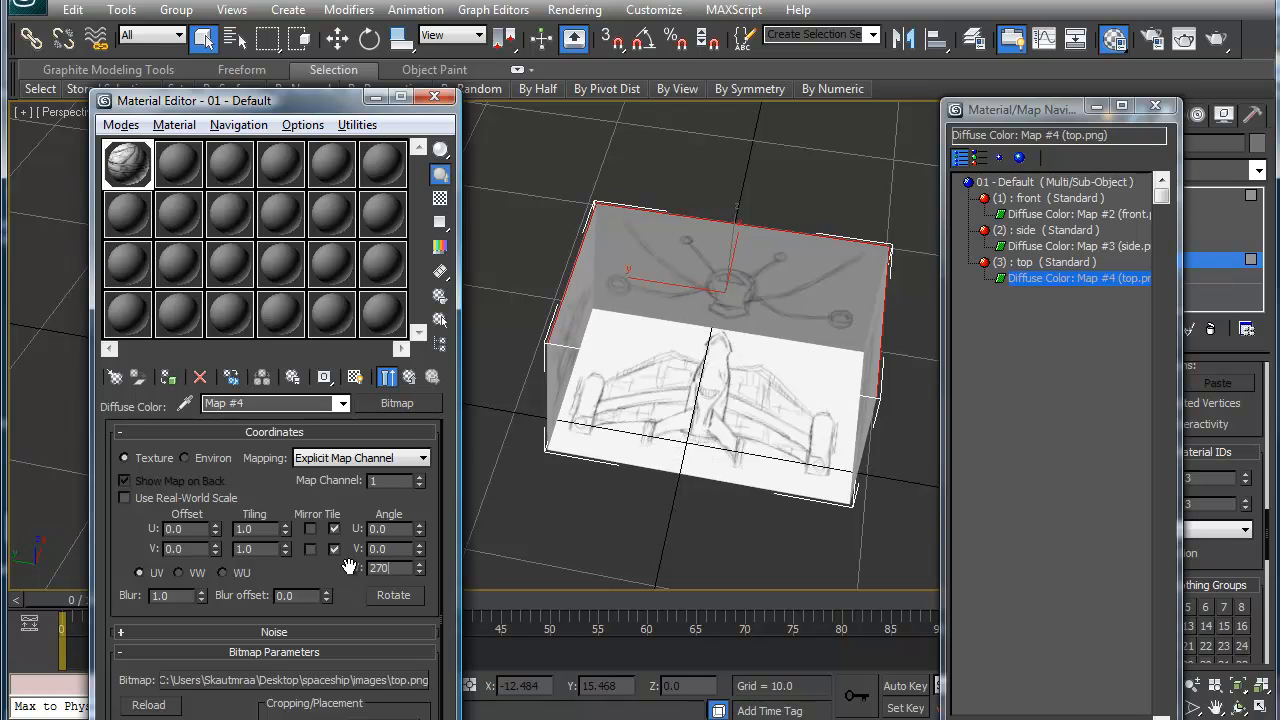
{"action": "key", "text": "Return"}
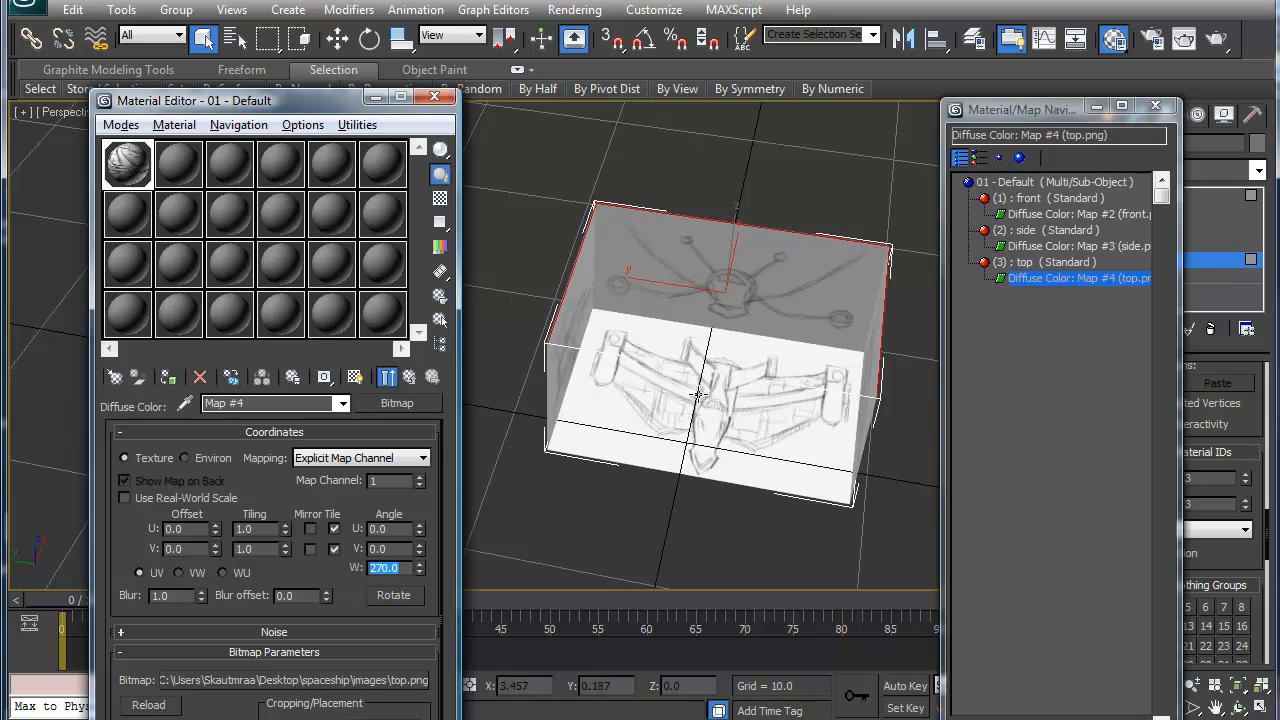
{"action": "mouse_move", "coordinate": [707, 406]}
{"action": "middle_mouse_down", "text": "alt"}
{"action": "mouse_move", "coordinate": [679, 374]}
{"action": "mouse_move", "coordinate": [832, 355]}
{"action": "mouse_move", "coordinate": [675, 360]}
{"action": "mouse_move", "coordinate": [710, 270]}
{"action": "mouse_move", "coordinate": [706, 217]}
{"action": "mouse_move", "coordinate": [719, 226]}
{"action": "mouse_move", "coordinate": [709, 401]}
{"action": "middle_mouse_up", "text": "alt"}
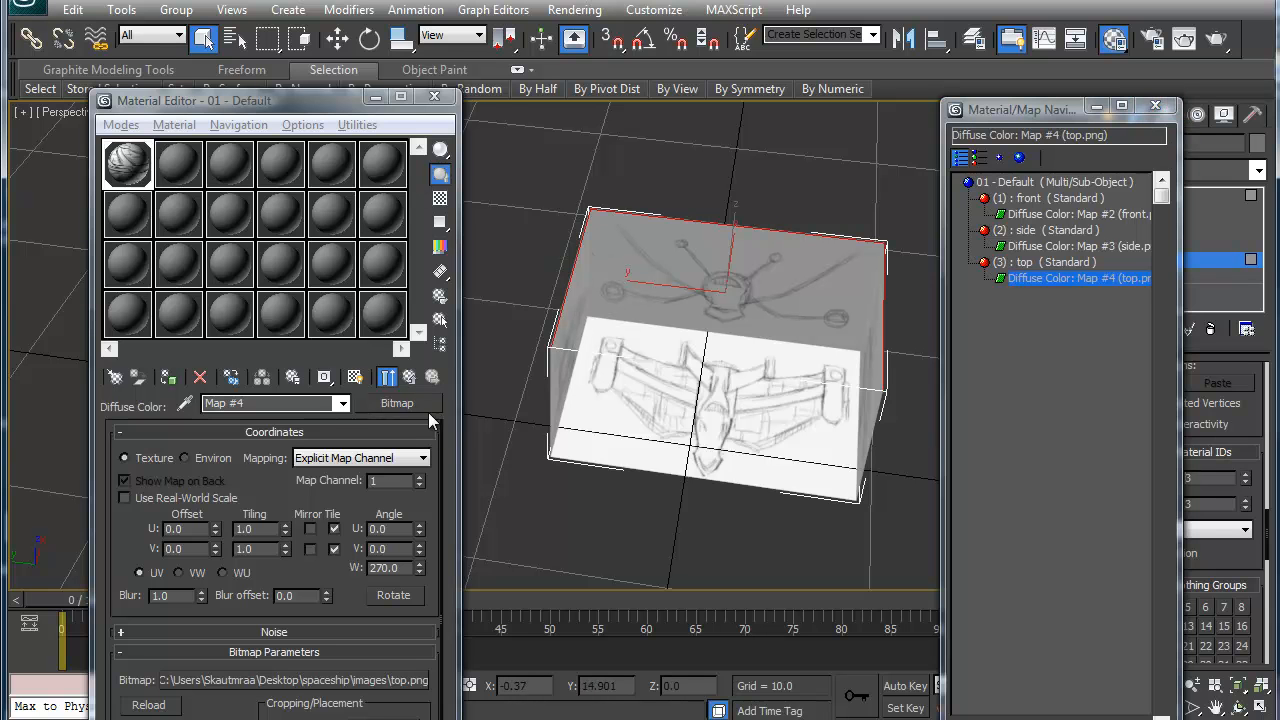
Return to the parent Multi/Sub-Object material and set its number of materials to 6
{"action": "left_click", "coordinate": [413, 380]}
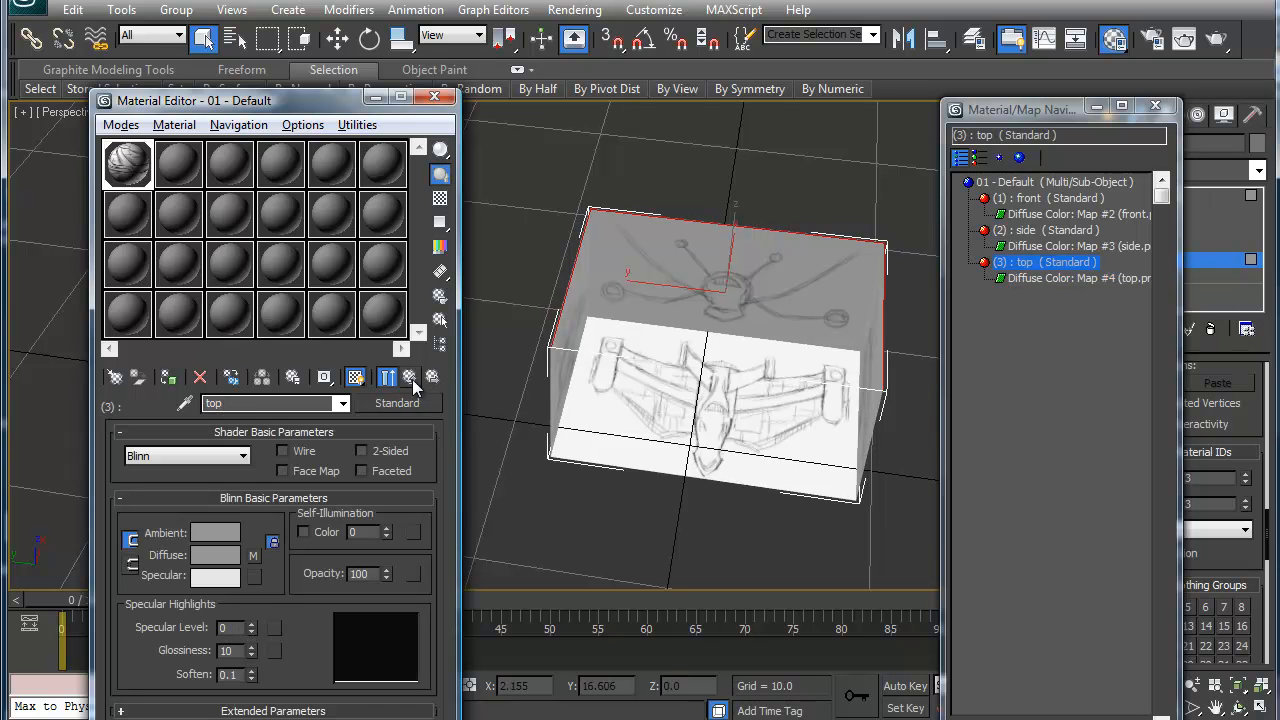
{"action": "left_click", "coordinate": [411, 378]}
{"action": "left_click", "coordinate": [179, 461]}
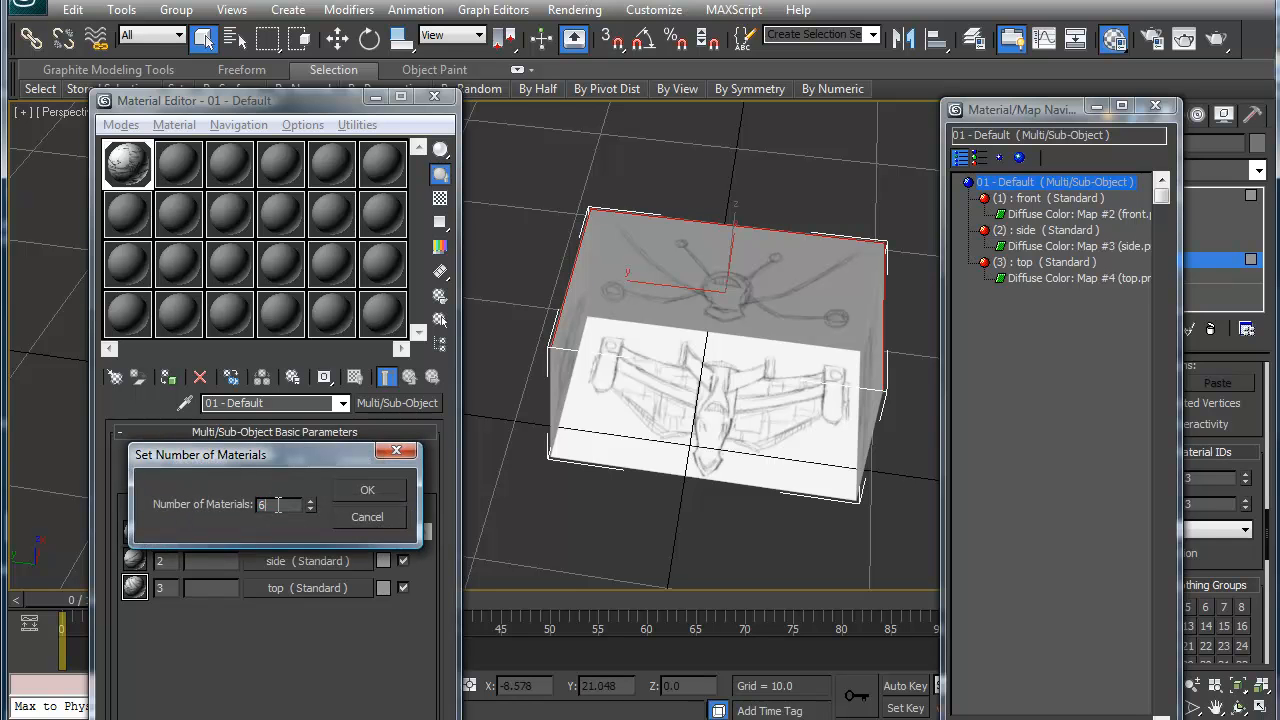
{"action": "left_click", "coordinate": [366, 490]}
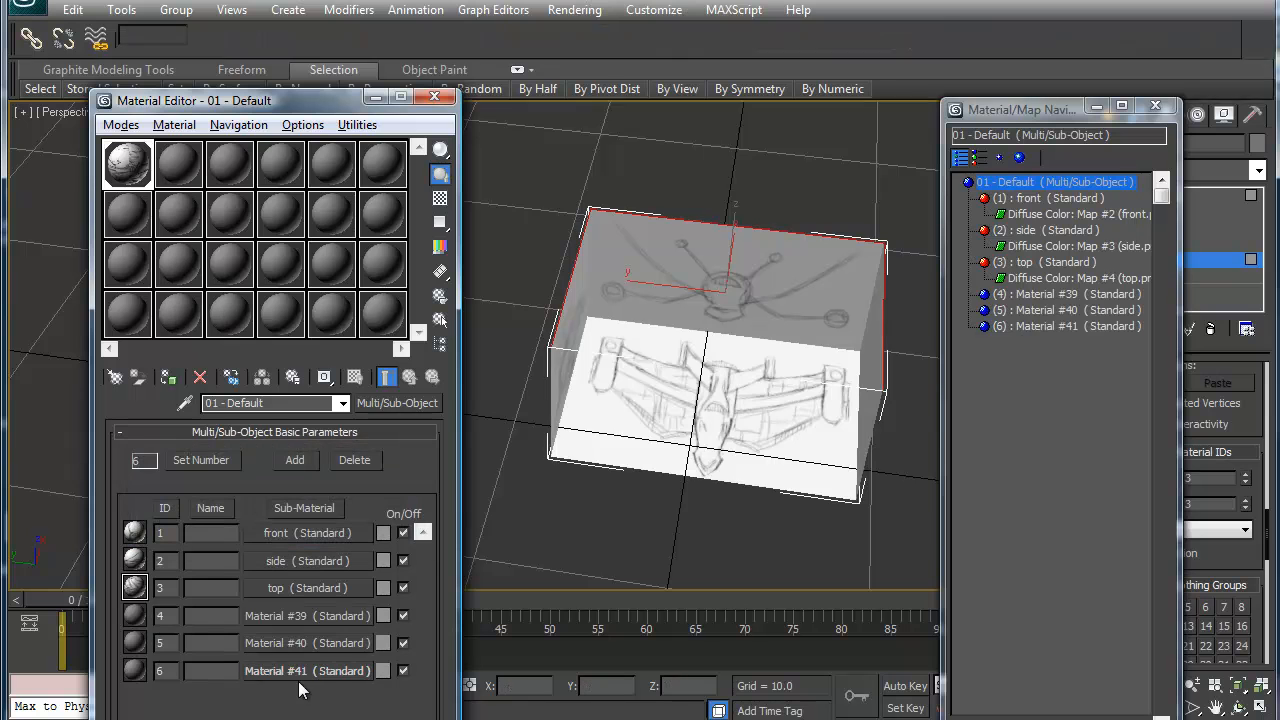
Duplicate the top sub-material into slot 6 with the Copy method and rename the duplicate "bottom"
{"action": "left_click_drag", "start_coordinate": [304, 586], "coordinate": [305, 675]}
{"action": "left_click", "coordinate": [240, 500]}
{"action": "left_click", "coordinate": [231, 558]}
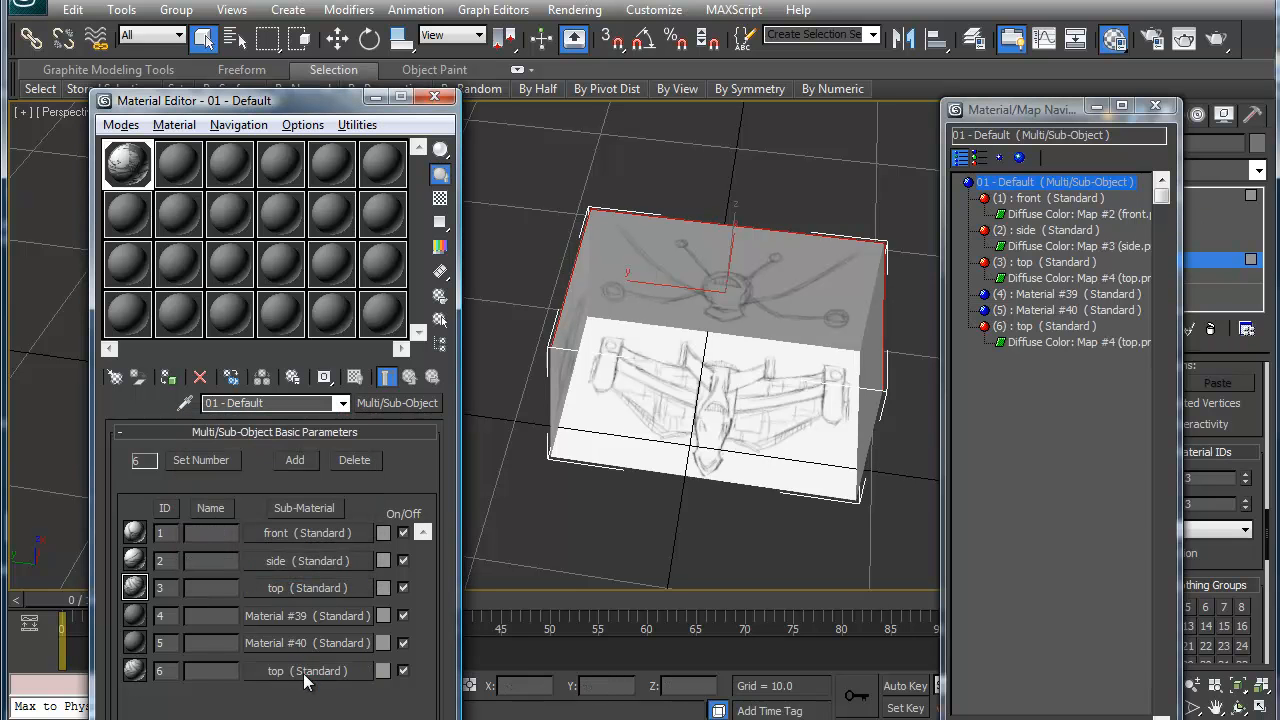
{"action": "left_click", "coordinate": [299, 672]}
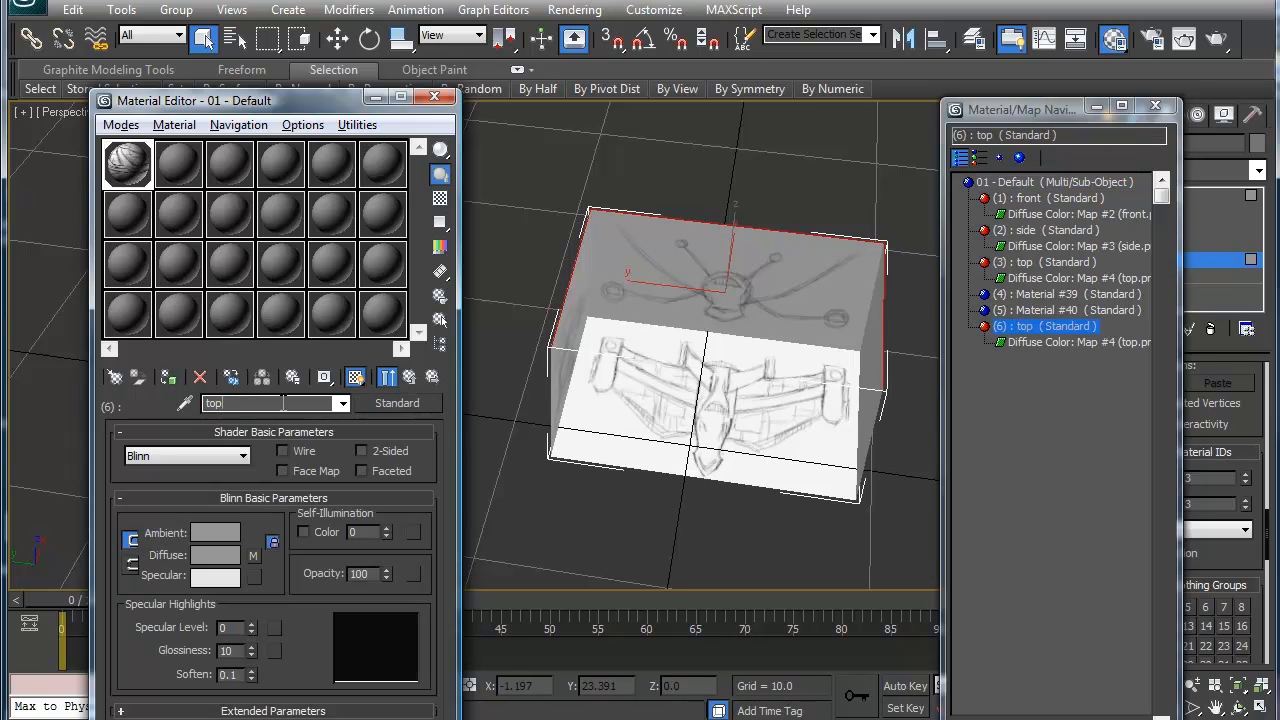
{"action": "type", "text": "bo"}
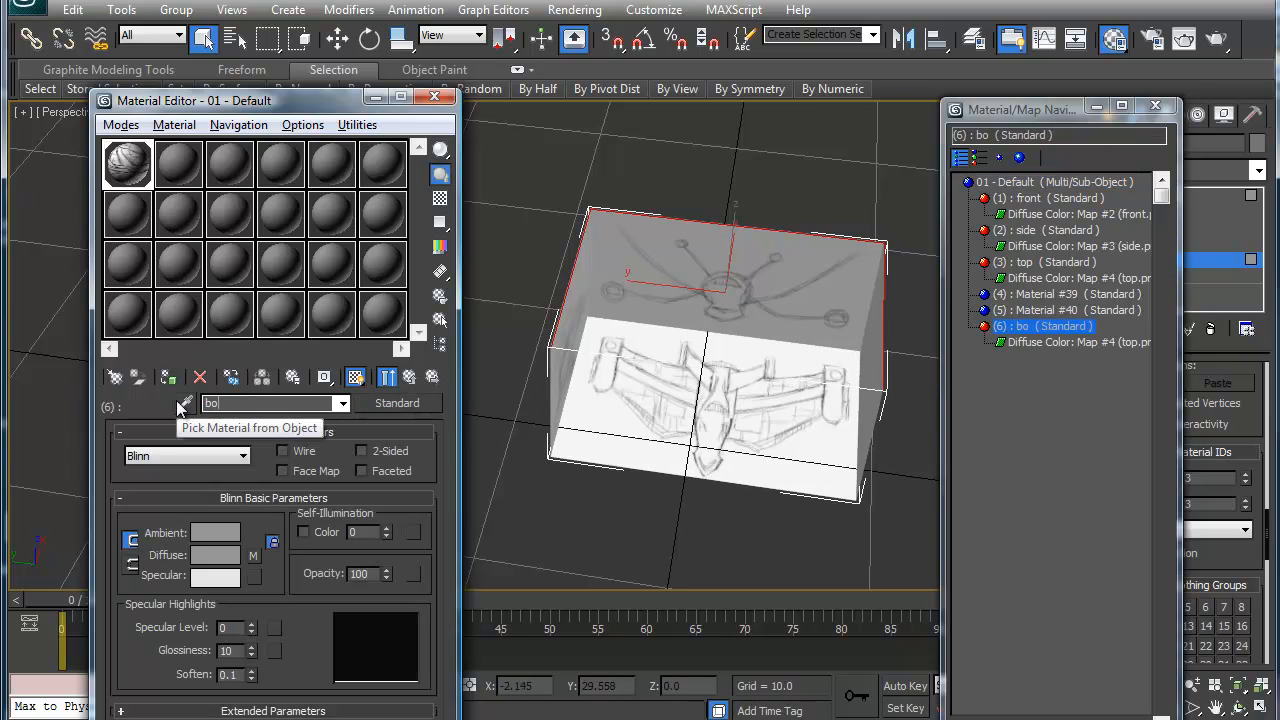
{"action": "type", "text": "ttom"}
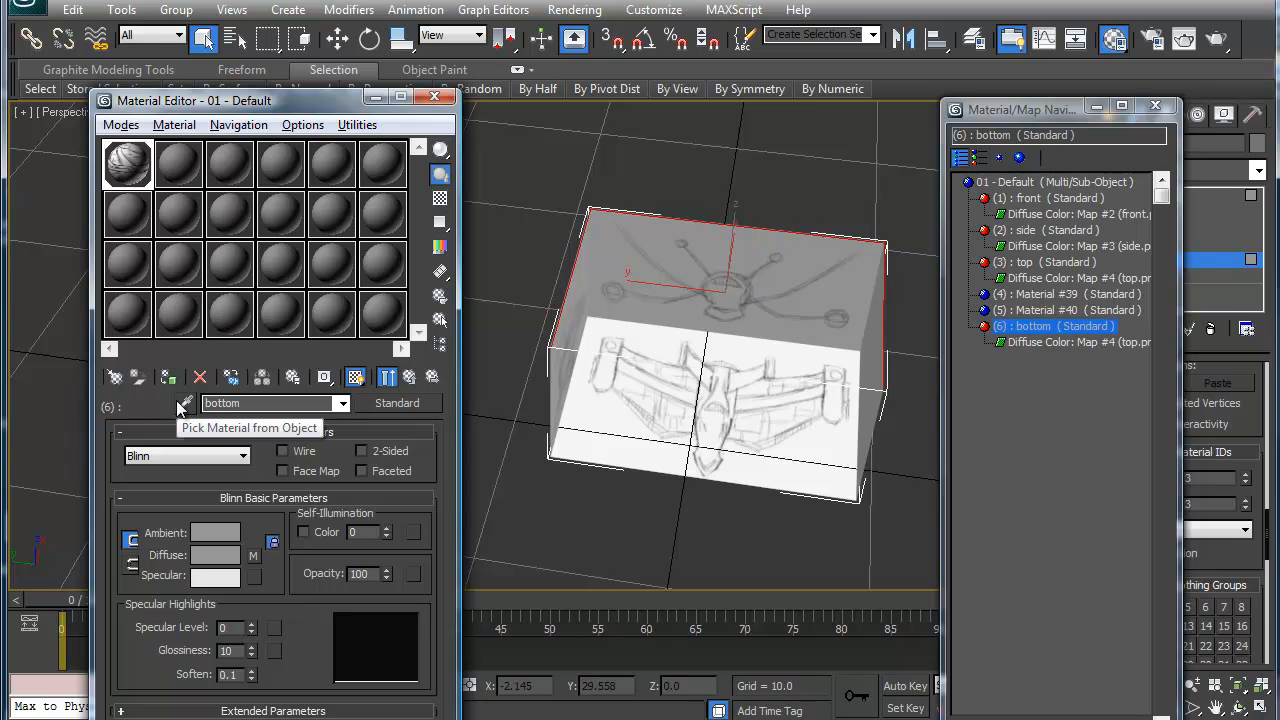
{"action": "left_click", "coordinate": [410, 376]}
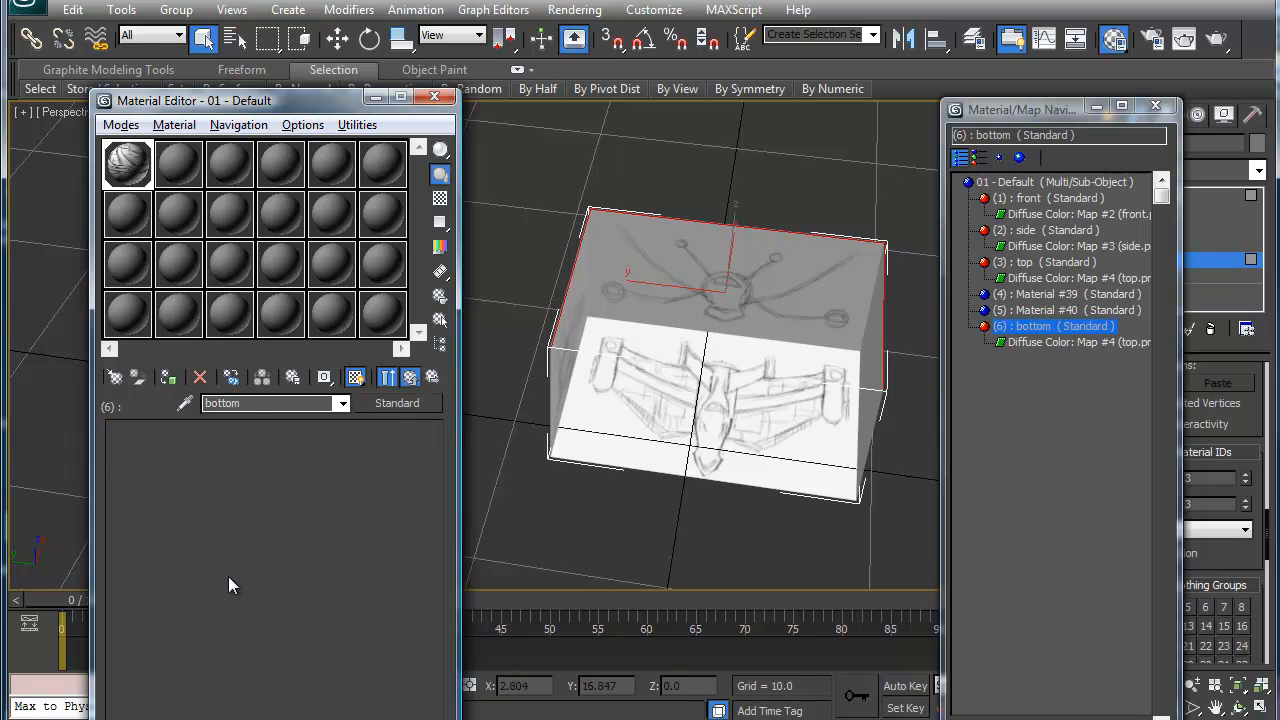
Duplicate the side sub-material into slot 5 with the Copy method and rename the duplicate "opposite"
{"action": "left_click", "coordinate": [302, 643]}
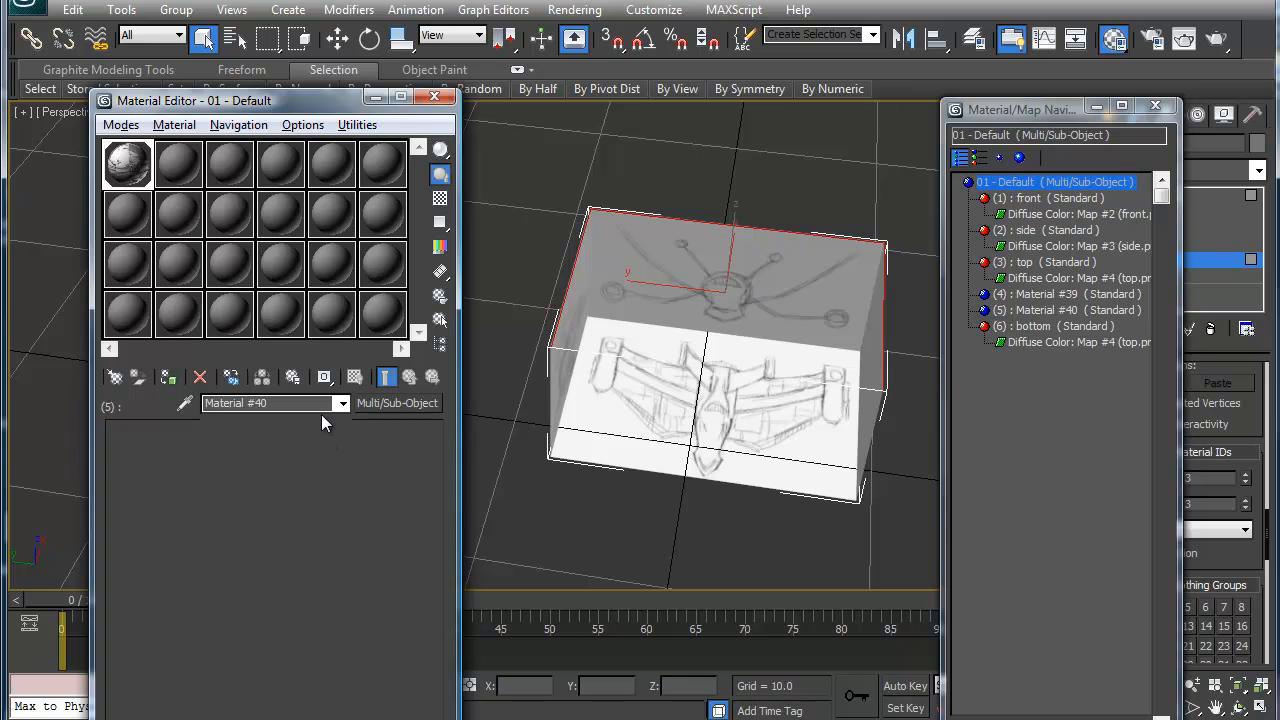
{"action": "left_click", "coordinate": [411, 380]}
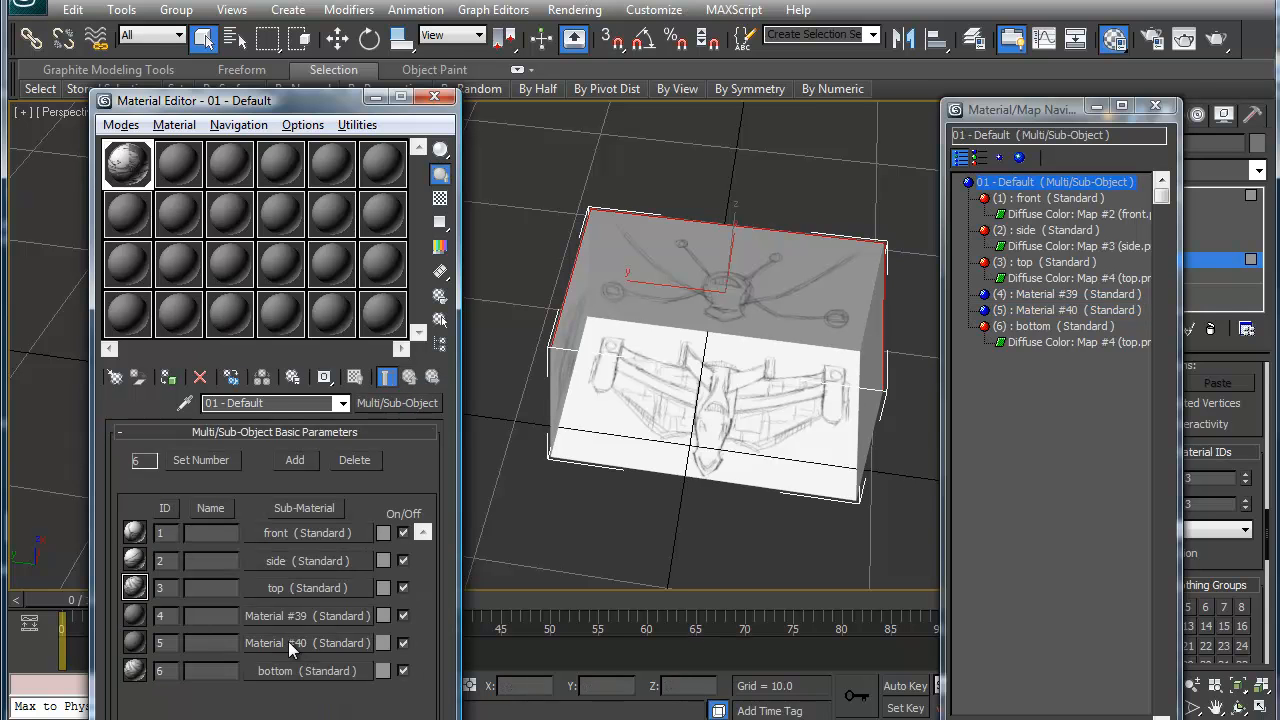
{"action": "left_click_drag", "start_coordinate": [306, 558], "coordinate": [306, 639]}
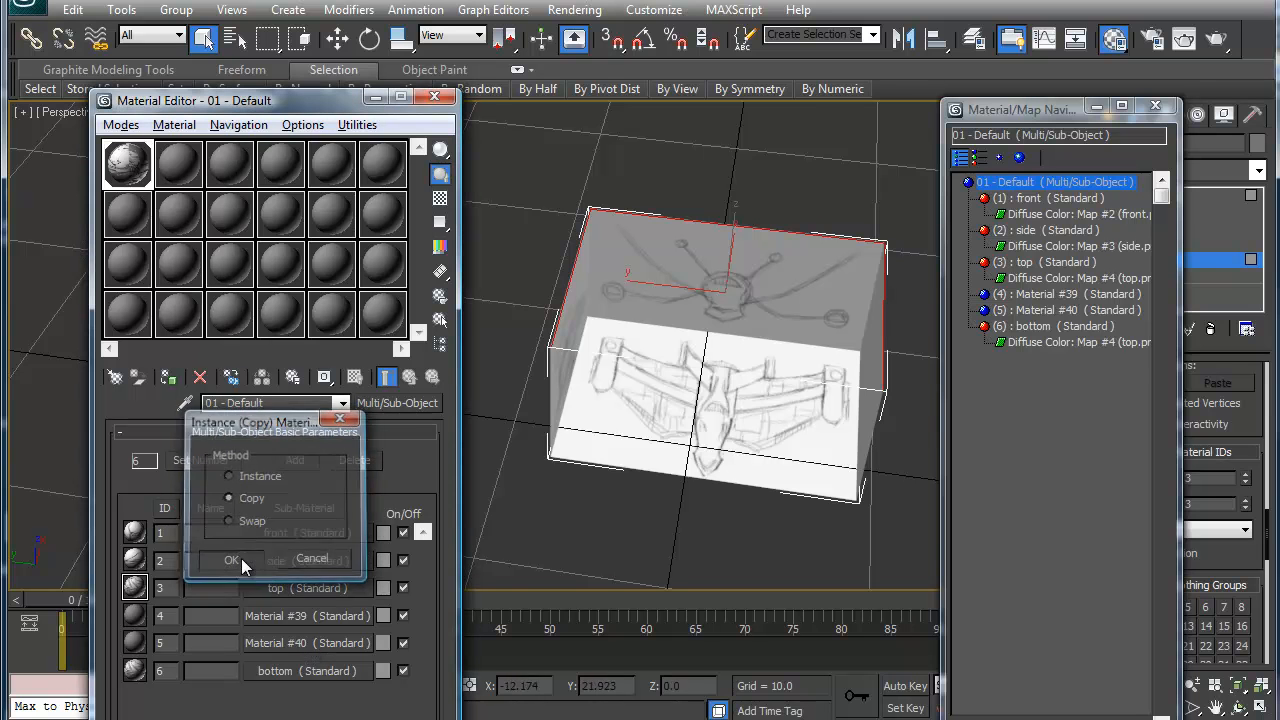
{"action": "left_click", "coordinate": [241, 558]}
{"action": "left_click", "coordinate": [288, 642]}
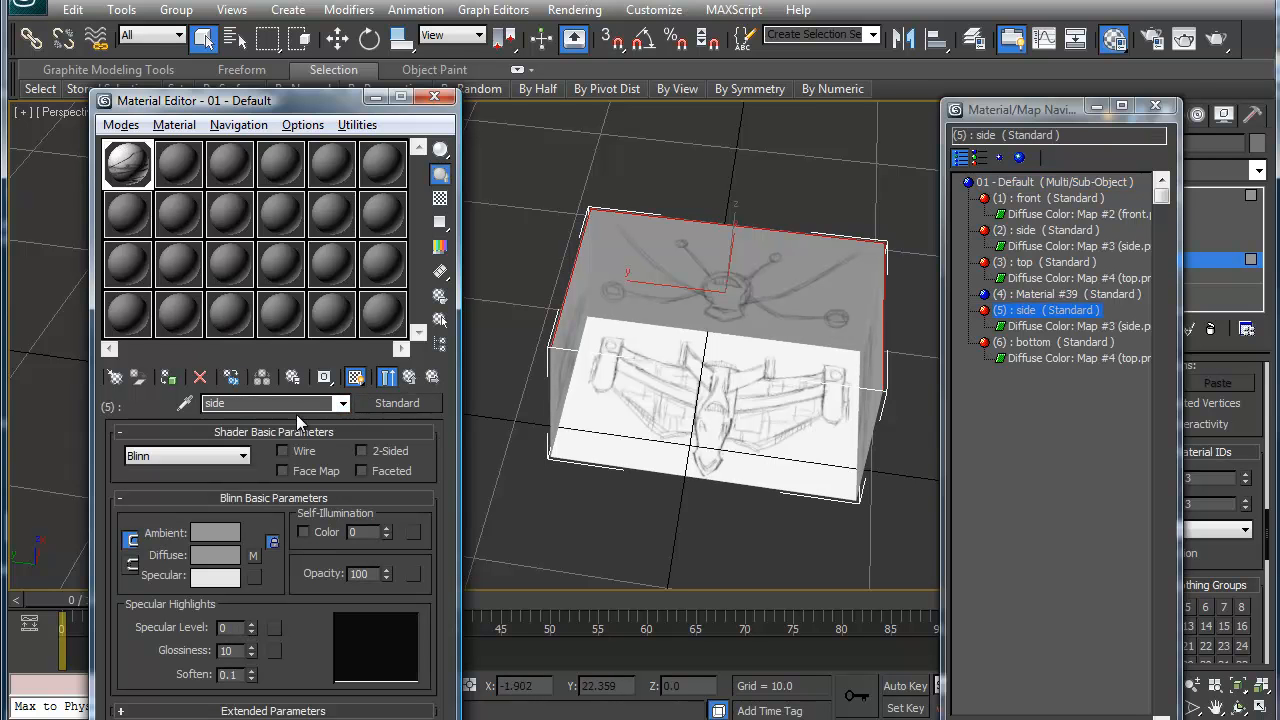
{"action": "left_click_drag", "start_coordinate": [284, 404], "coordinate": [186, 401]}
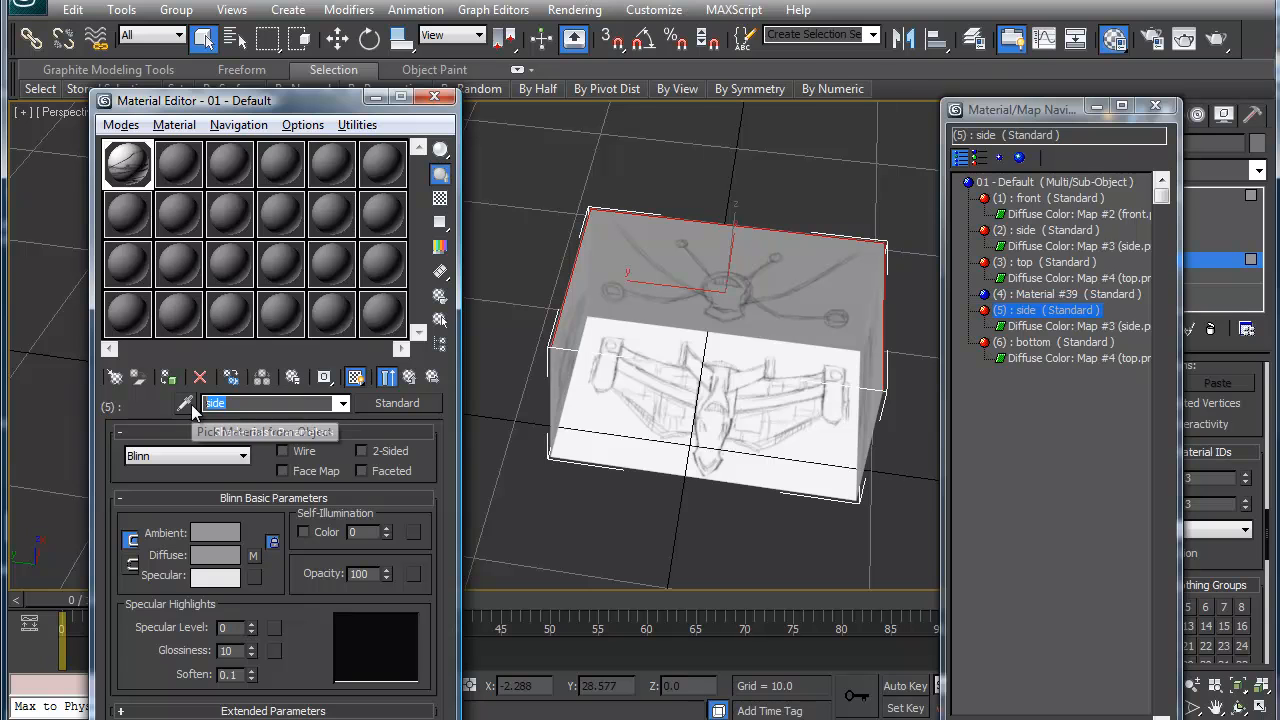
{"action": "type", "text": "opposite"}
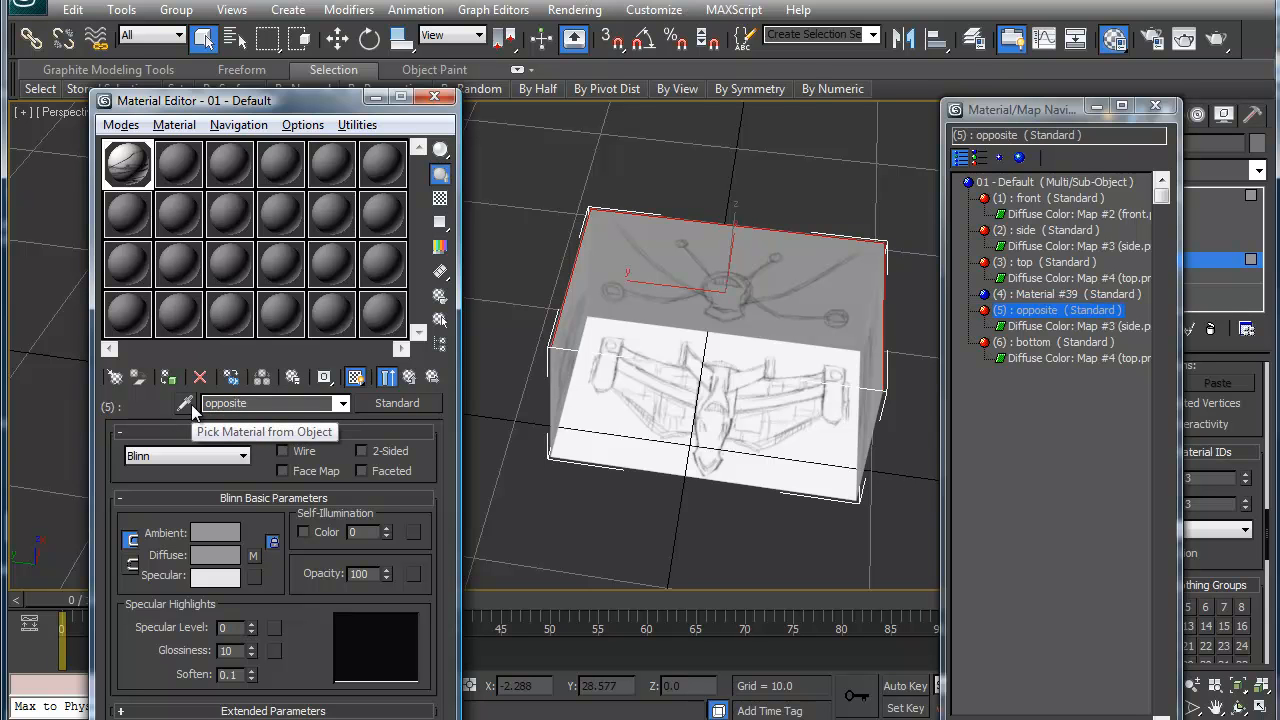
{"action": "left_click", "coordinate": [411, 377]}
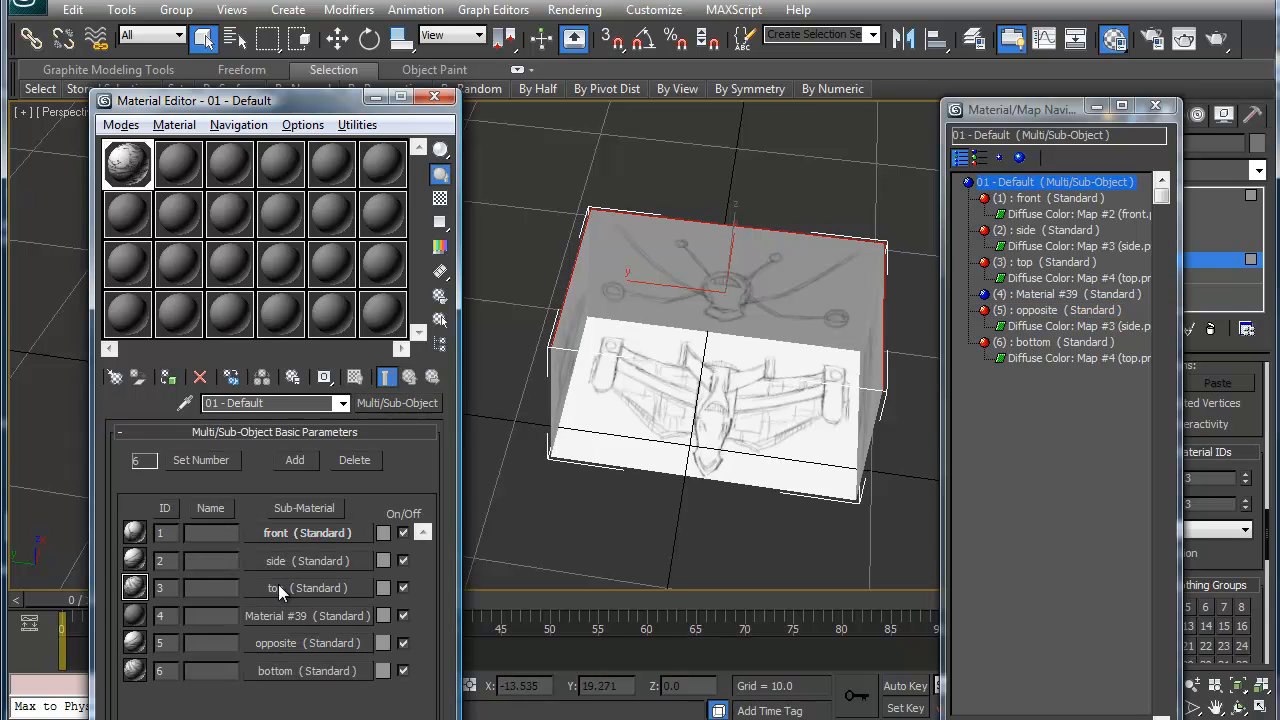
Duplicate the front sub-material into slot 4 with the Copy method and rename the duplicate "back"
{"action": "left_click_drag", "start_coordinate": [304, 534], "coordinate": [305, 613]}
{"action": "left_click", "coordinate": [231, 559]}
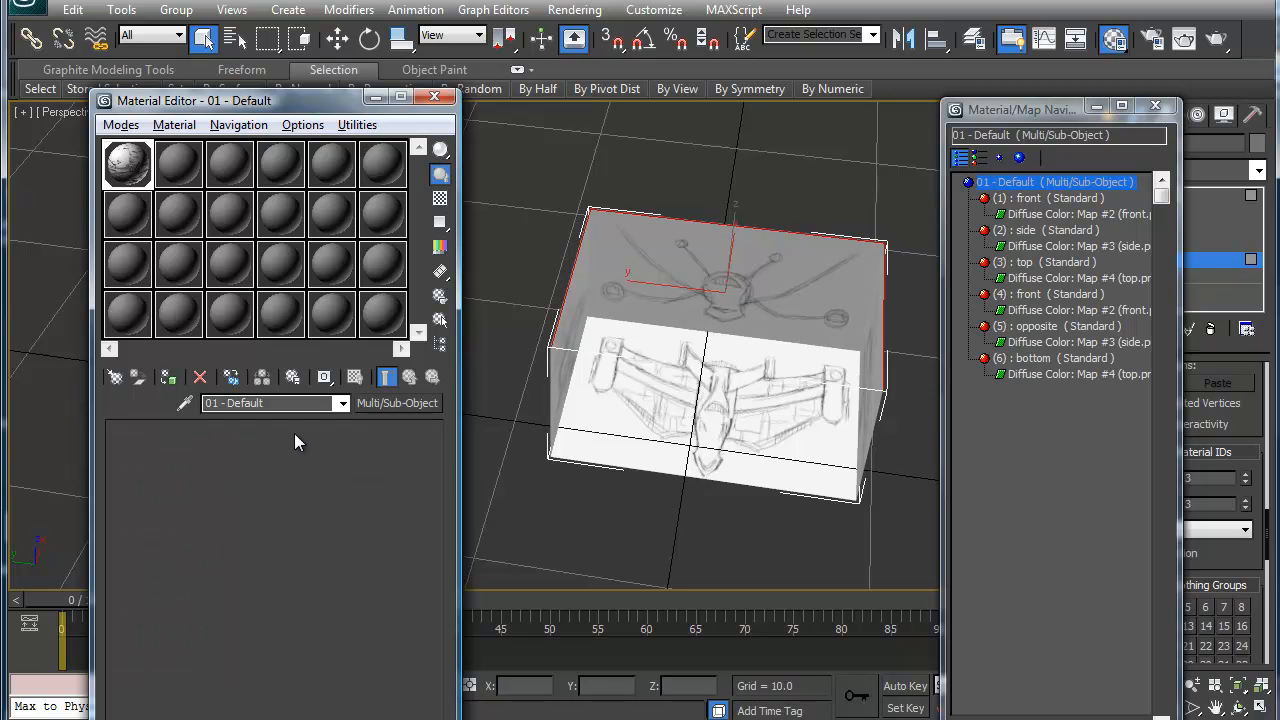
{"action": "left_click_drag", "start_coordinate": [281, 404], "coordinate": [140, 400]}
{"action": "type", "text": "bac"}
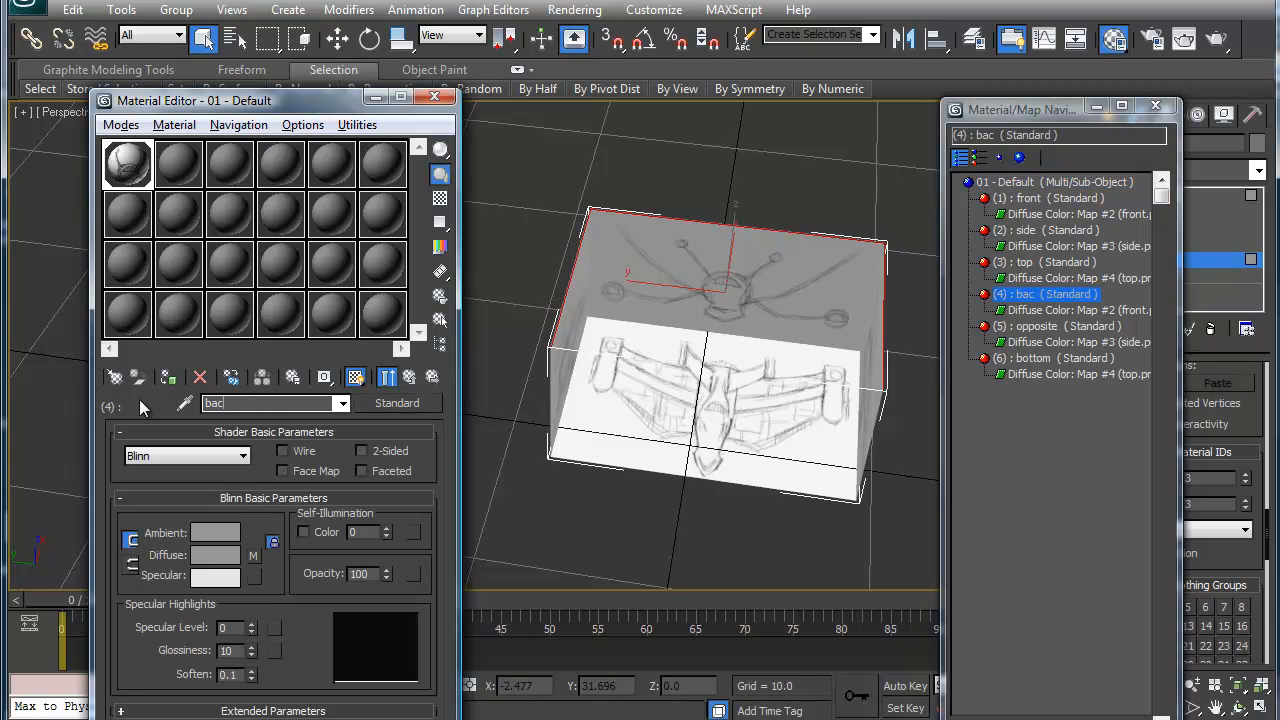
{"action": "type", "text": "k"}
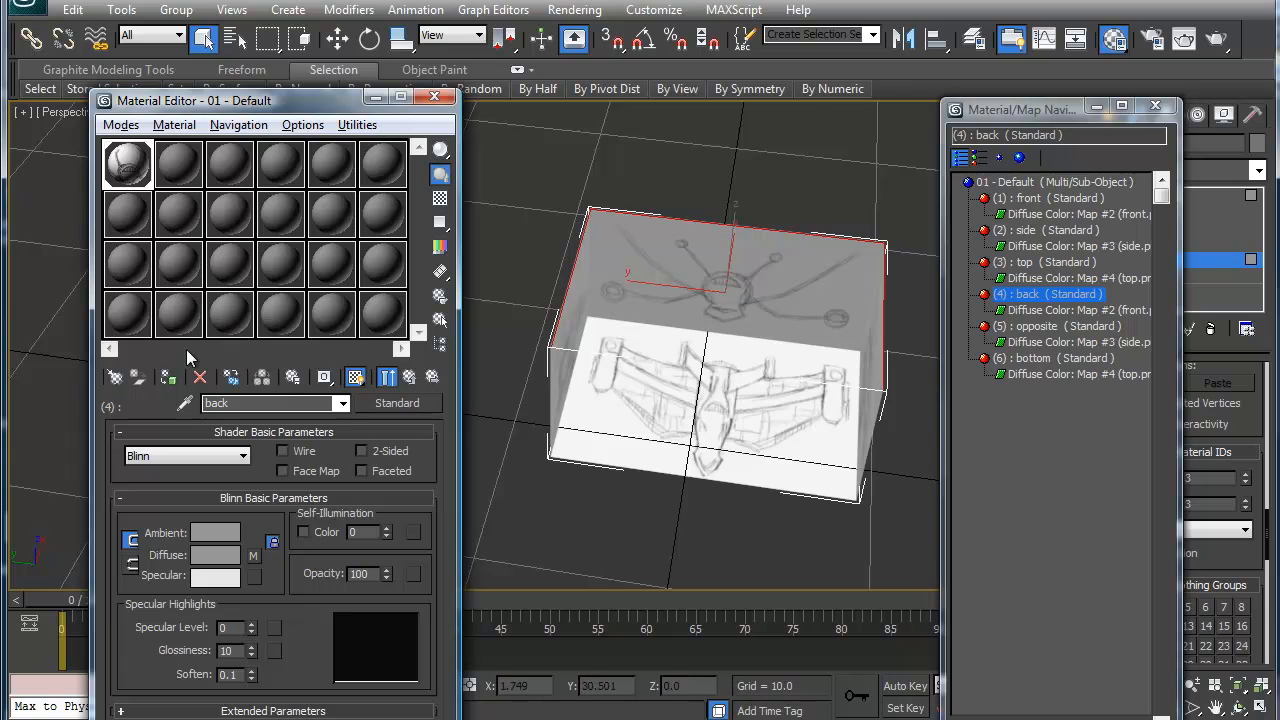
Move the Material/Map Navigator clear of the polygon settings and assign material ID 6 to the selected ceiling polygon
{"action": "middle_click_drag", "start_coordinate": [685, 408], "coordinate": [740, 356], "text": "alt"}
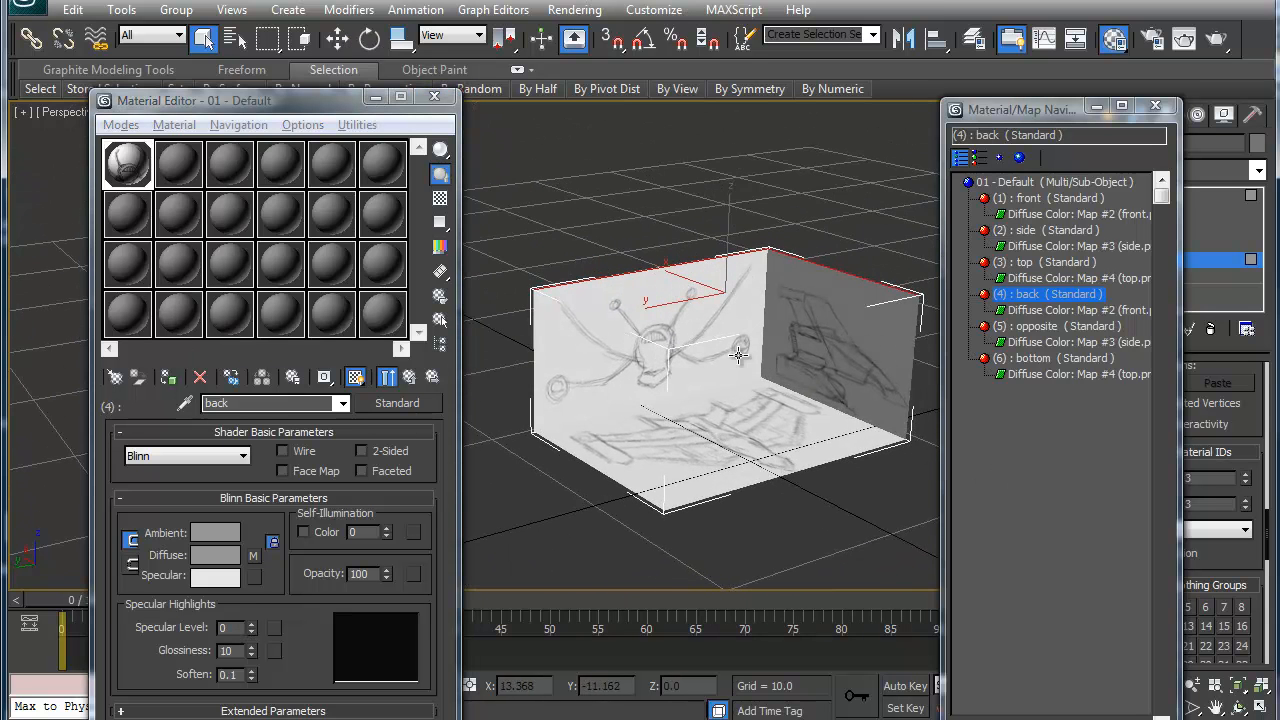
{"action": "left_click_drag", "start_coordinate": [1057, 118], "coordinate": [967, 120]}
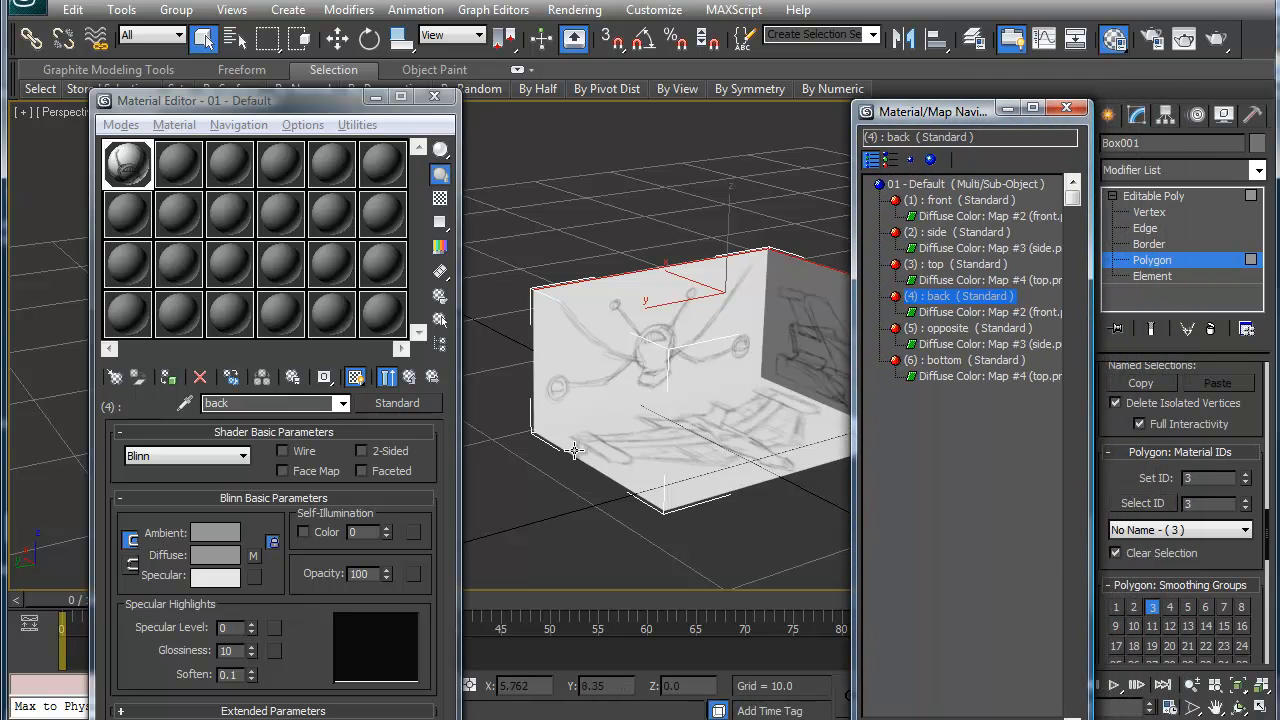
{"action": "mouse_move", "coordinate": [628, 372]}
{"action": "middle_mouse_down"}
{"action": "mouse_move", "coordinate": [594, 380]}
{"action": "mouse_move", "coordinate": [611, 387]}
{"action": "middle_mouse_up"}
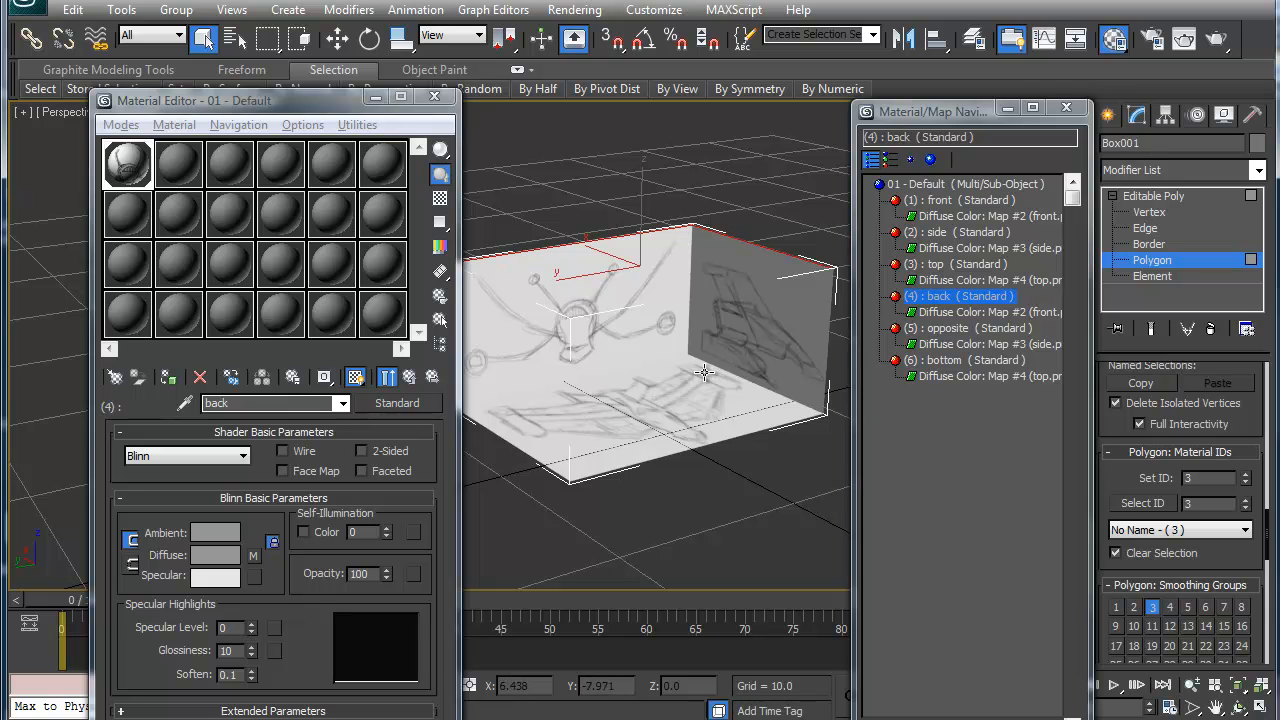
{"action": "middle_click_drag", "start_coordinate": [653, 394], "coordinate": [680, 388], "text": "alt"}
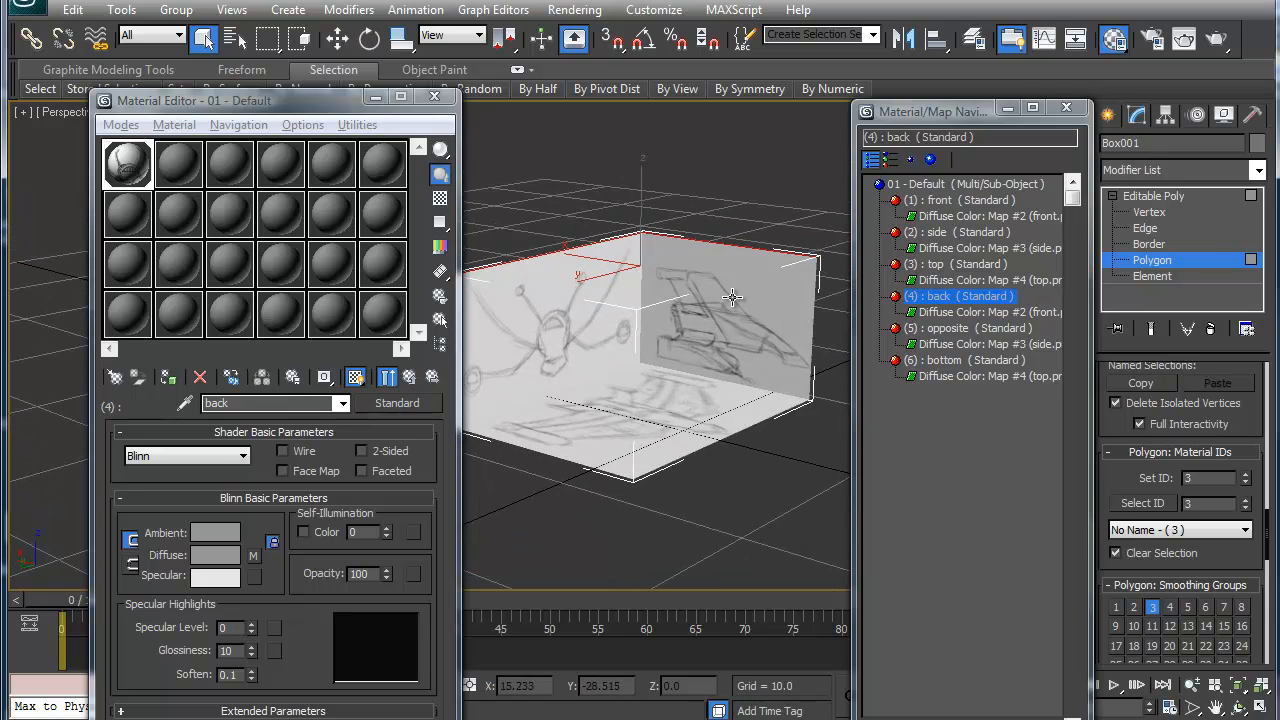
{"action": "middle_click_drag", "start_coordinate": [577, 325], "coordinate": [680, 310], "text": "alt"}
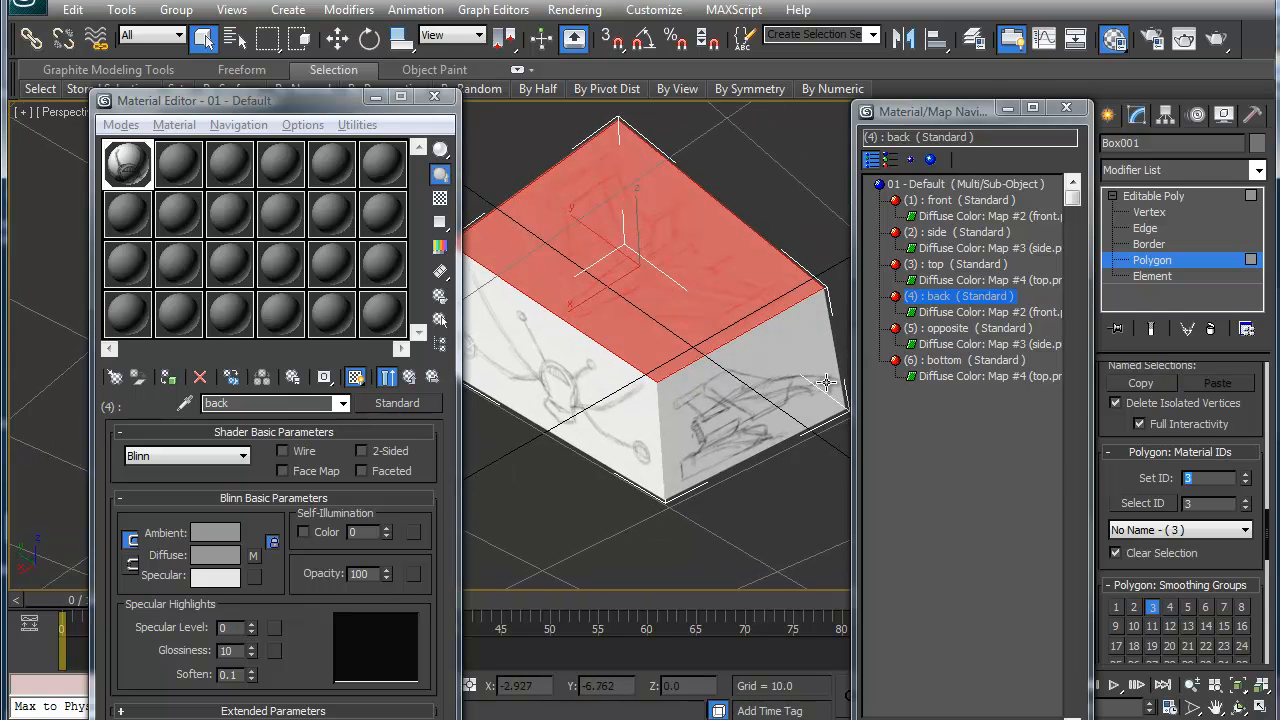
{"action": "key", "text": "Return"}
Set the W angle of the bottom sub-material's top.png diffuse bitmap to 90 degrees
{"action": "left_click", "coordinate": [961, 377]}
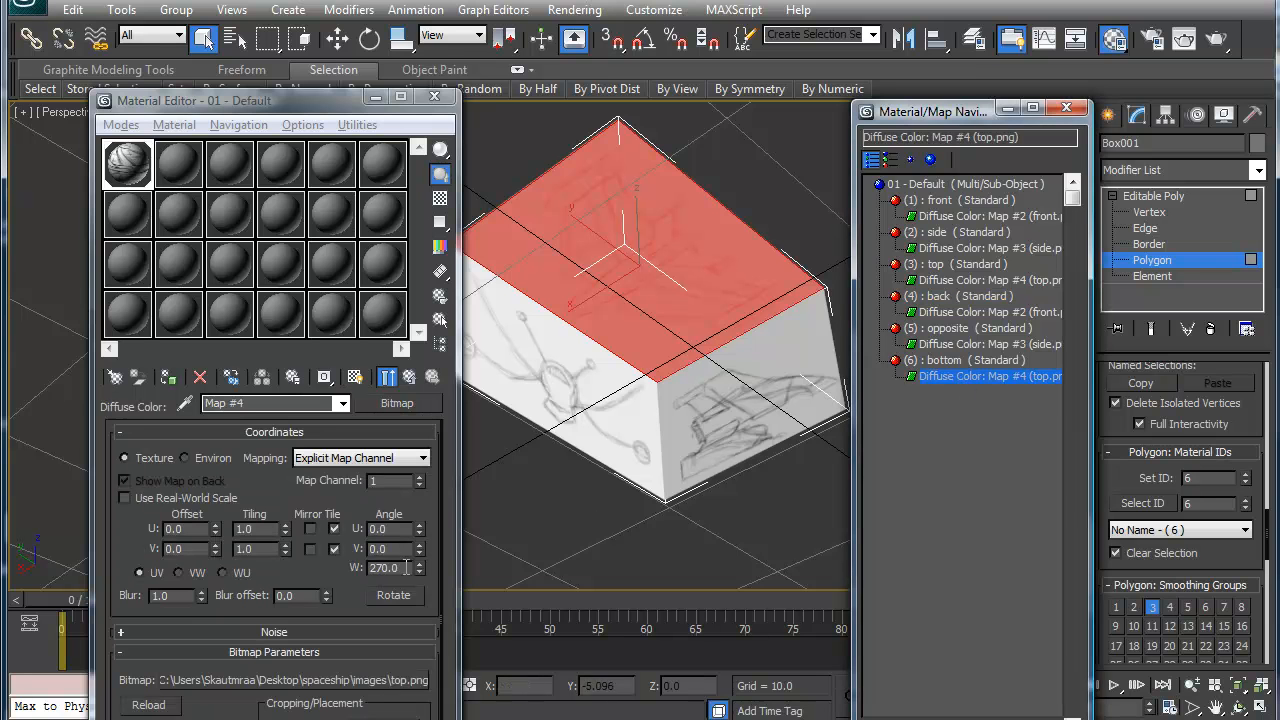
{"action": "left_click_drag", "start_coordinate": [403, 567], "coordinate": [362, 567]}
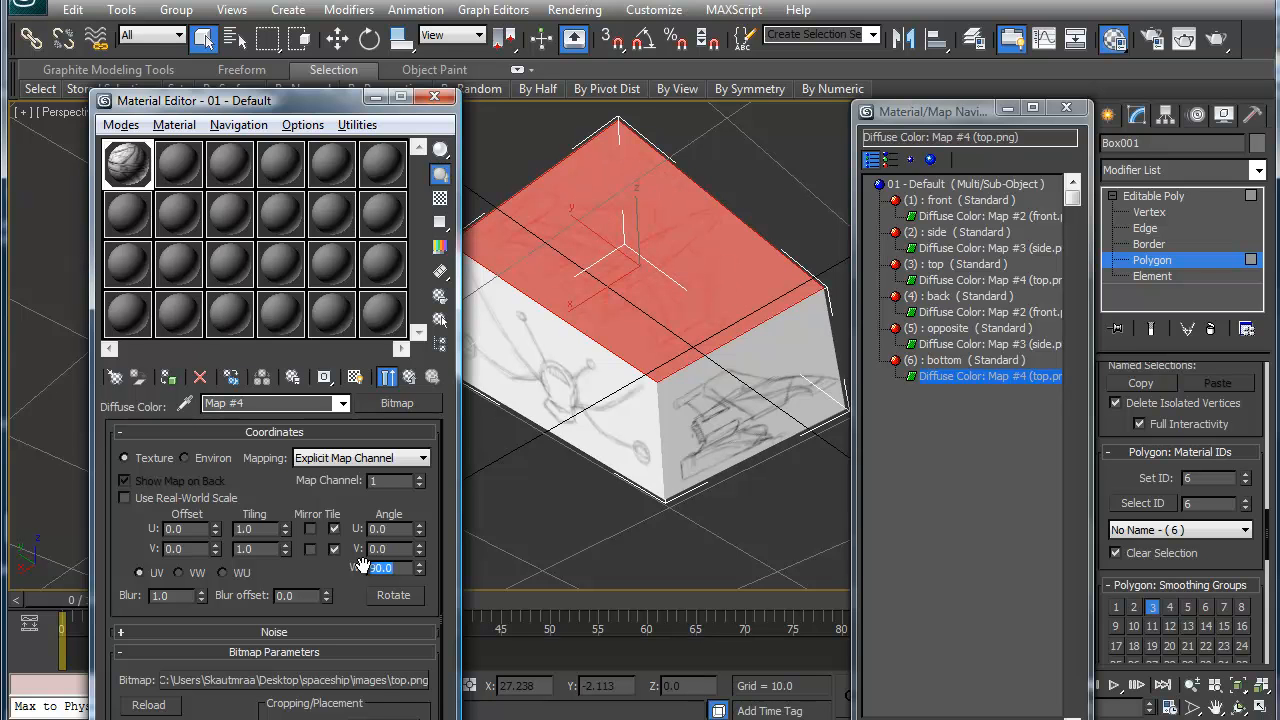
Assign material ID 5 to the box wall polygon opposite the existing side wall
{"action": "mouse_move", "coordinate": [682, 322]}
{"action": "middle_mouse_down", "text": "alt"}
{"action": "mouse_move", "coordinate": [740, 388]}
{"action": "mouse_move", "coordinate": [808, 372]}
{"action": "mouse_move", "coordinate": [858, 423]}
{"action": "mouse_move", "coordinate": [835, 408]}
{"action": "mouse_move", "coordinate": [974, 403]}
{"action": "mouse_move", "coordinate": [989, 446]}
{"action": "mouse_move", "coordinate": [995, 433]}
{"action": "mouse_move", "coordinate": [774, 389]}
{"action": "mouse_move", "coordinate": [768, 371]}
{"action": "middle_mouse_up", "text": "alt"}
{"action": "left_click", "coordinate": [766, 366]}
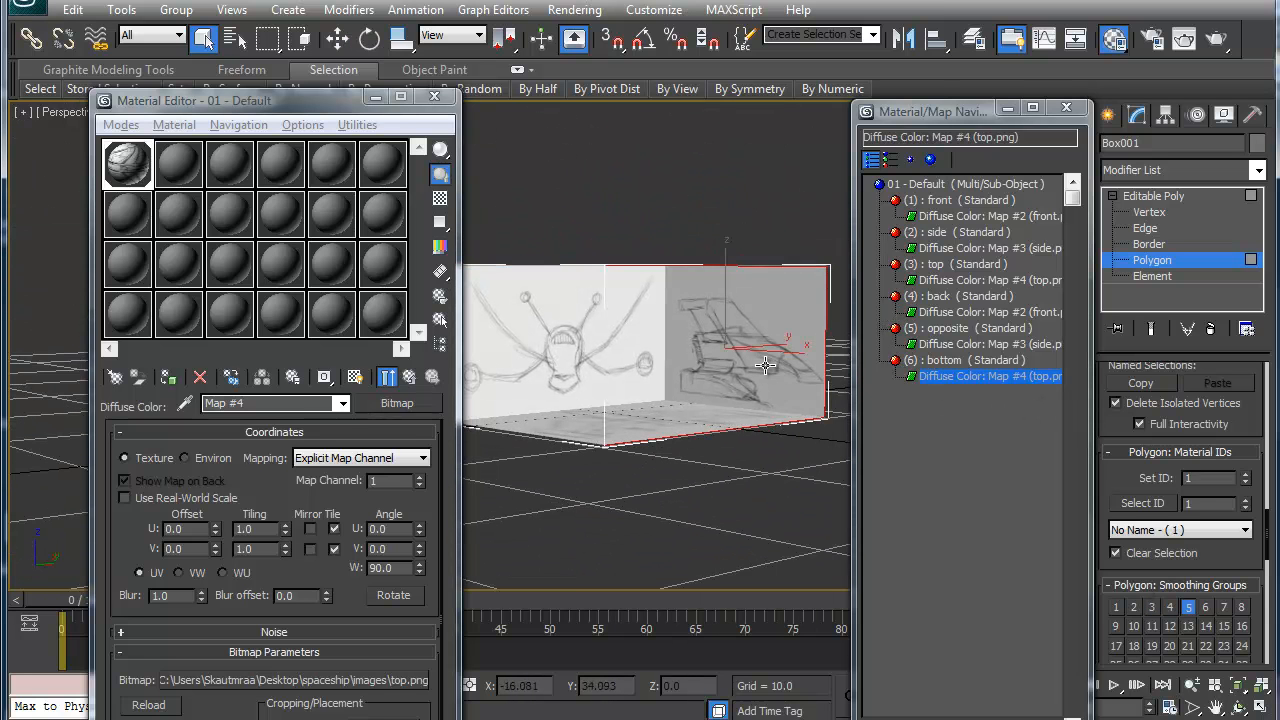
{"action": "left_click", "coordinate": [815, 350]}
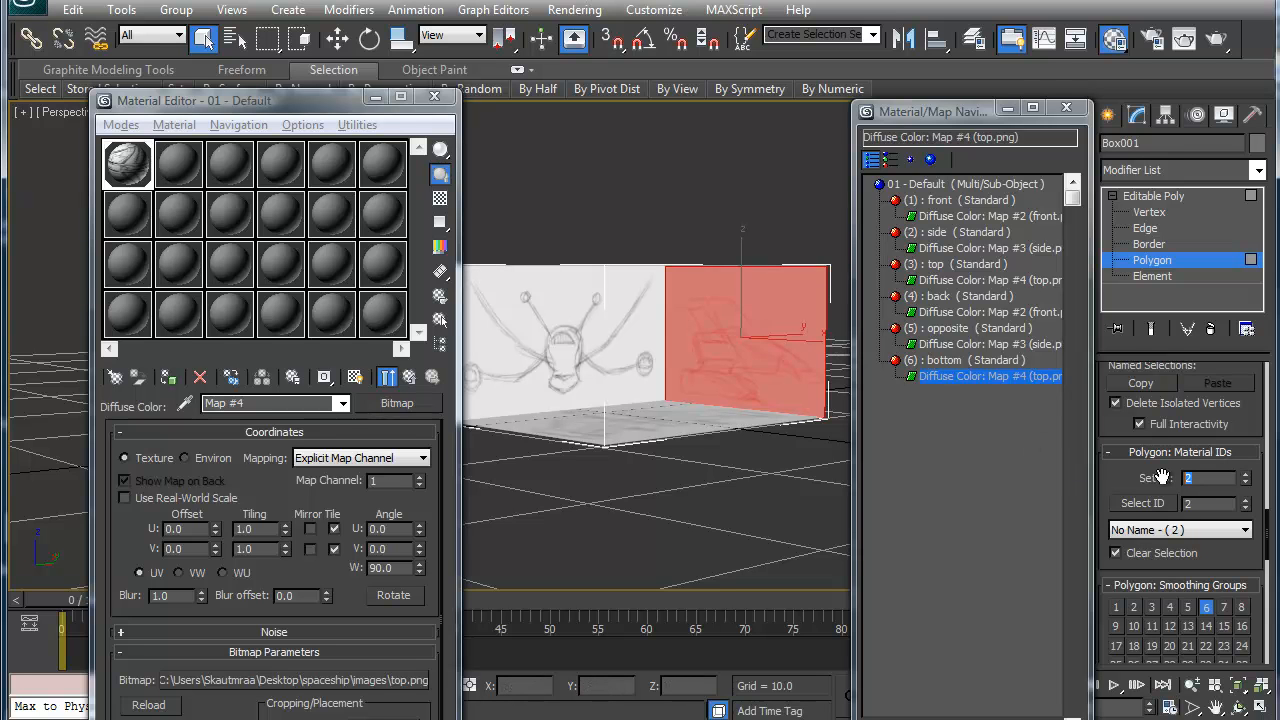
{"action": "type", "text": "5"}
{"action": "key", "text": "Return"}
Set the V angle of the opposite sub-material's side.png diffuse bitmap to 180 degrees
{"action": "left_click", "coordinate": [958, 330]}
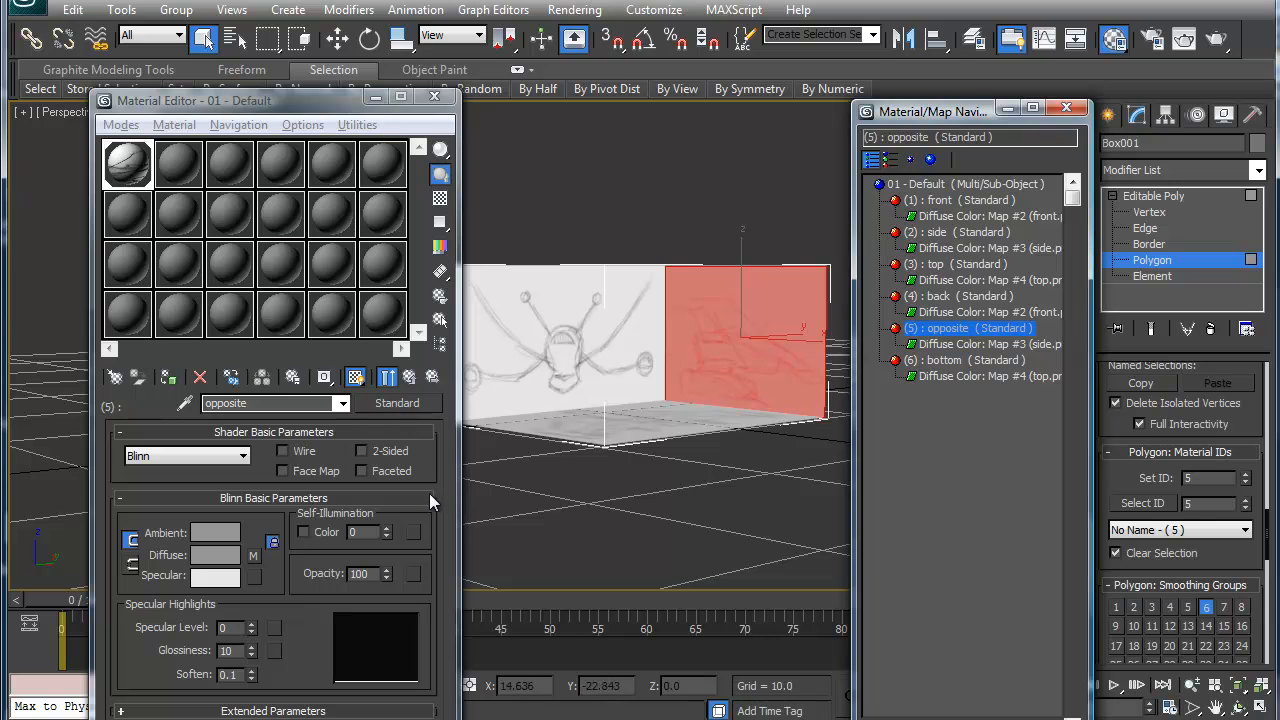
{"action": "left_click", "coordinate": [960, 345]}
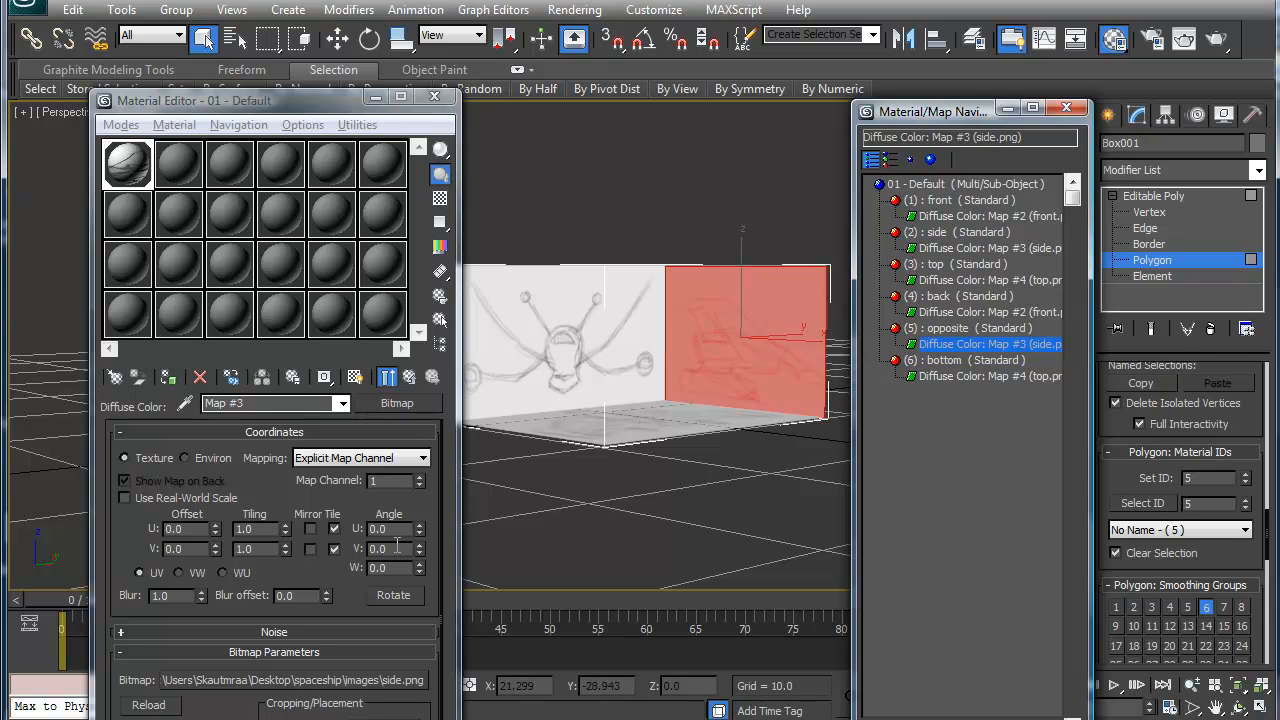
{"action": "left_click", "coordinate": [390, 567]}
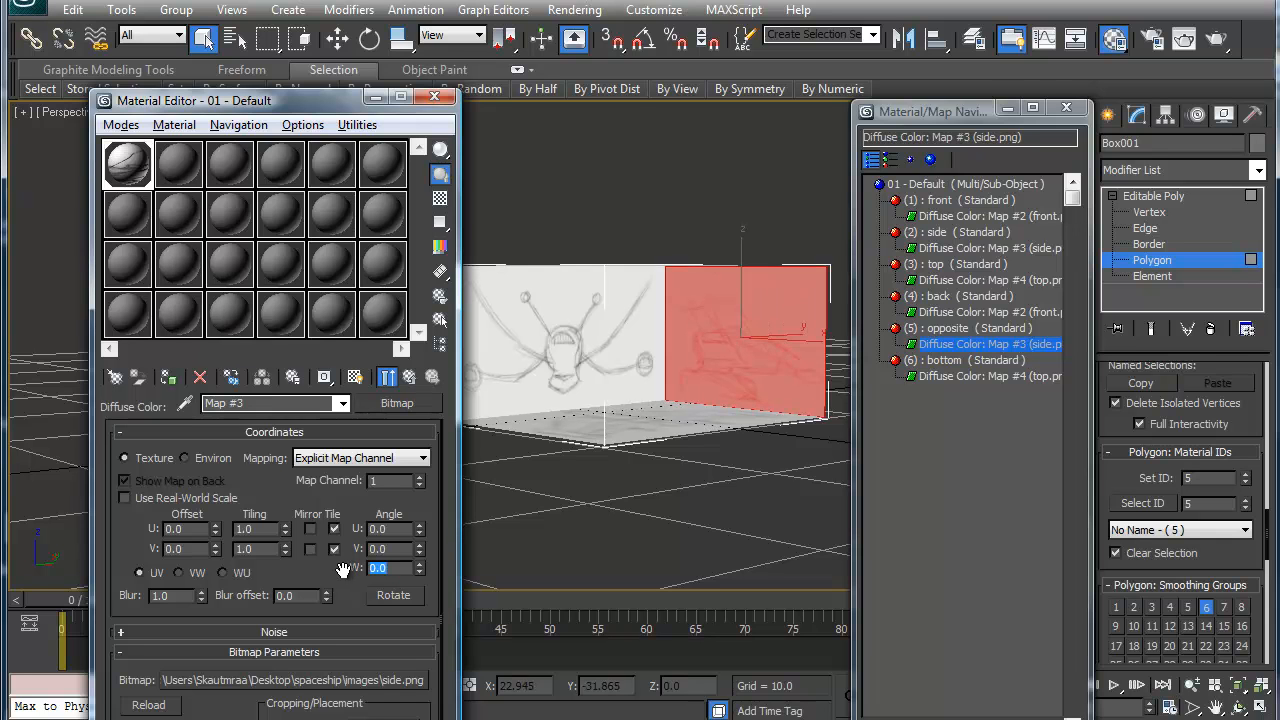
{"action": "left_click", "coordinate": [385, 548]}
{"action": "type", "text": "180"}
{"action": "key", "text": "Return"}
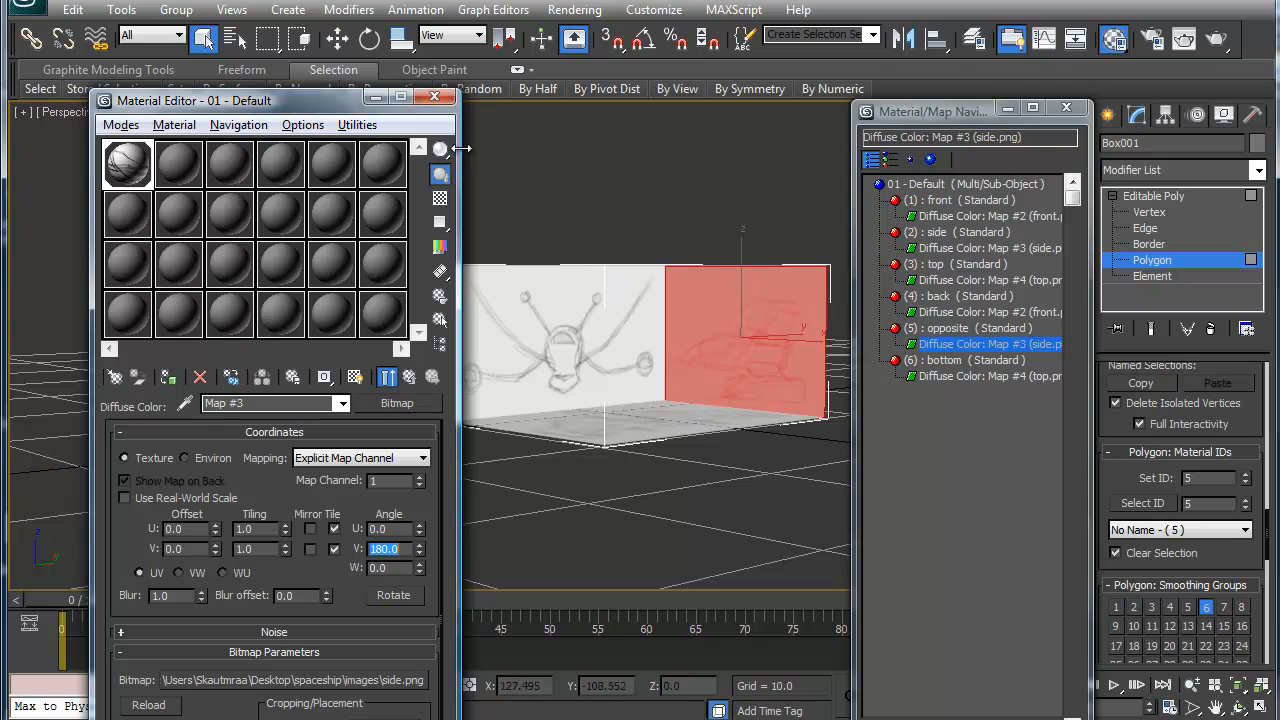
Close the Material Editor and leave polygon editing on the reference box
{"action": "left_click", "coordinate": [434, 97]}
{"action": "middle_click_drag", "start_coordinate": [610, 360], "coordinate": [545, 389], "text": "alt"}
{"action": "middle_click_drag", "start_coordinate": [611, 361], "coordinate": [512, 334]}
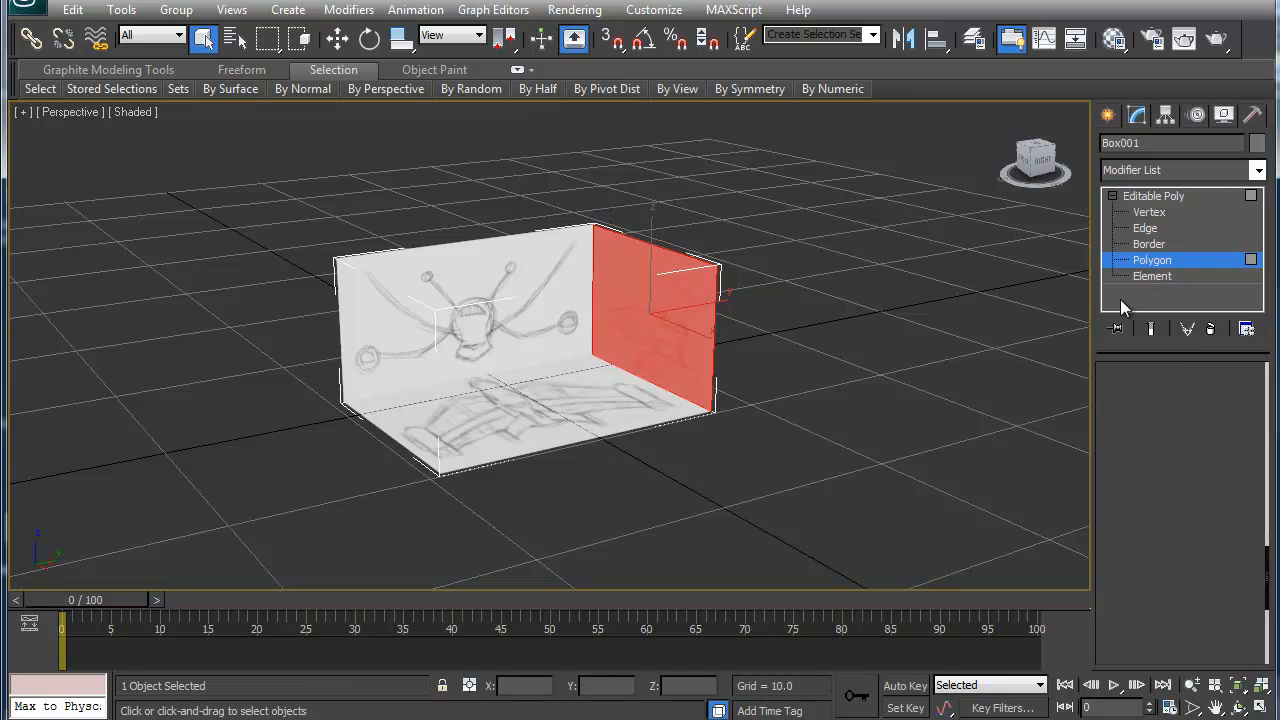
{"action": "left_click", "coordinate": [1140, 260]}
{"action": "mouse_move", "coordinate": [540, 345]}
{"action": "middle_mouse_down", "text": "alt"}
{"action": "mouse_move", "coordinate": [548, 408]}
{"action": "mouse_move", "coordinate": [581, 400]}
{"action": "middle_mouse_up", "text": "alt"}
Move the reference box to the world origin at X 0, Y 0, Z 0
{"action": "key", "text": "w"}
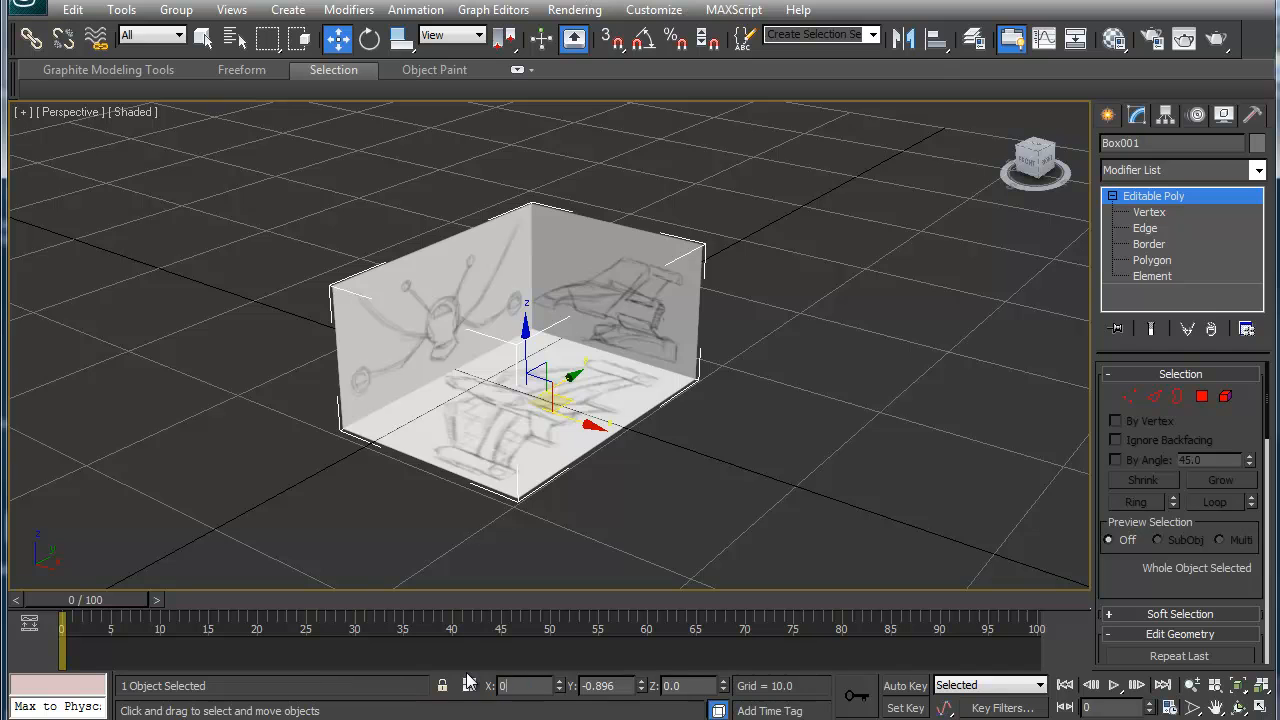
{"action": "key", "text": "Tab"}
{"action": "type", "text": "0"}
{"action": "key", "text": "Tab"}
{"action": "type", "text": "0"}
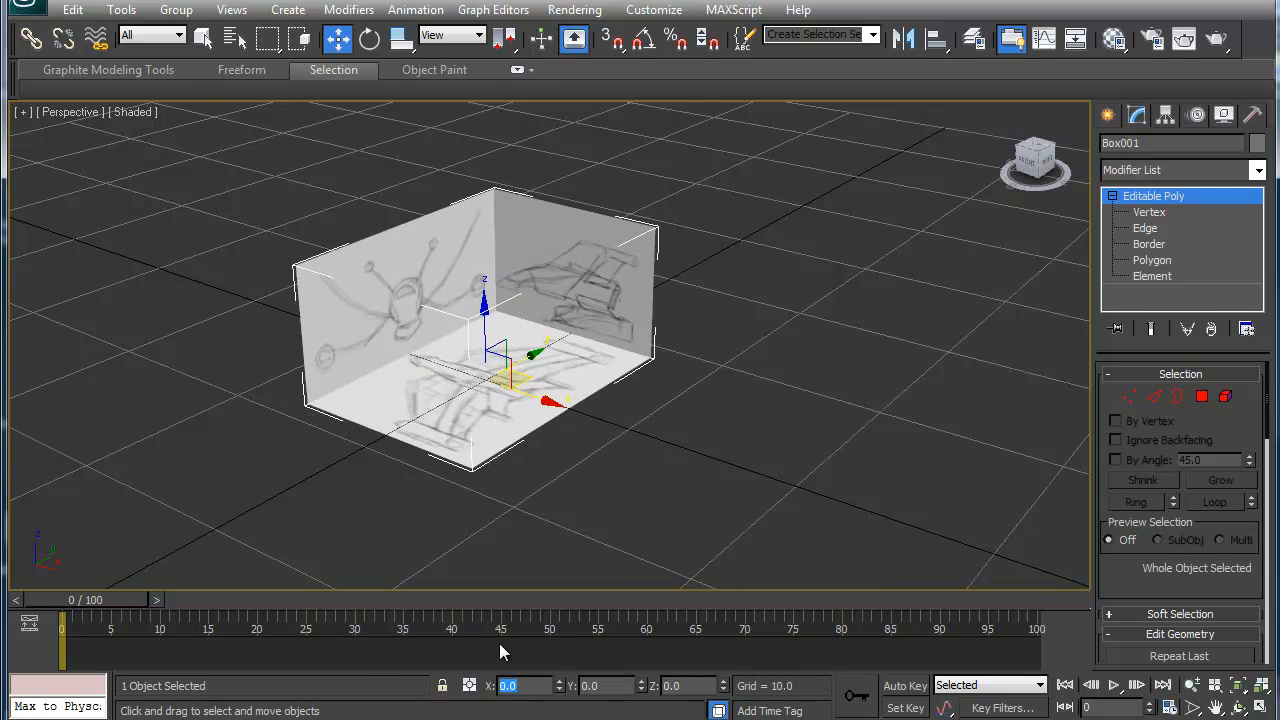
Freeze the reference box and hide the grid in the Perspective viewport
{"action": "middle_click_drag", "start_coordinate": [457, 394], "coordinate": [437, 410], "text": "alt"}
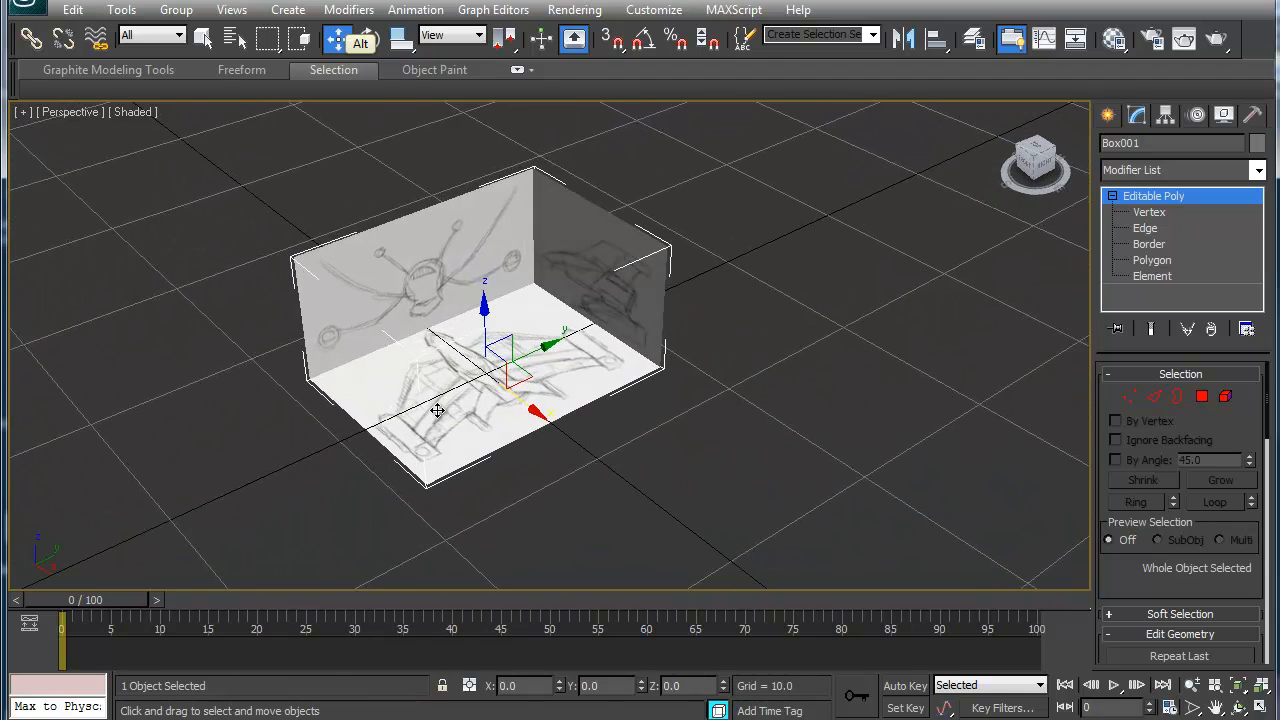
{"action": "right_click", "coordinate": [434, 350]}
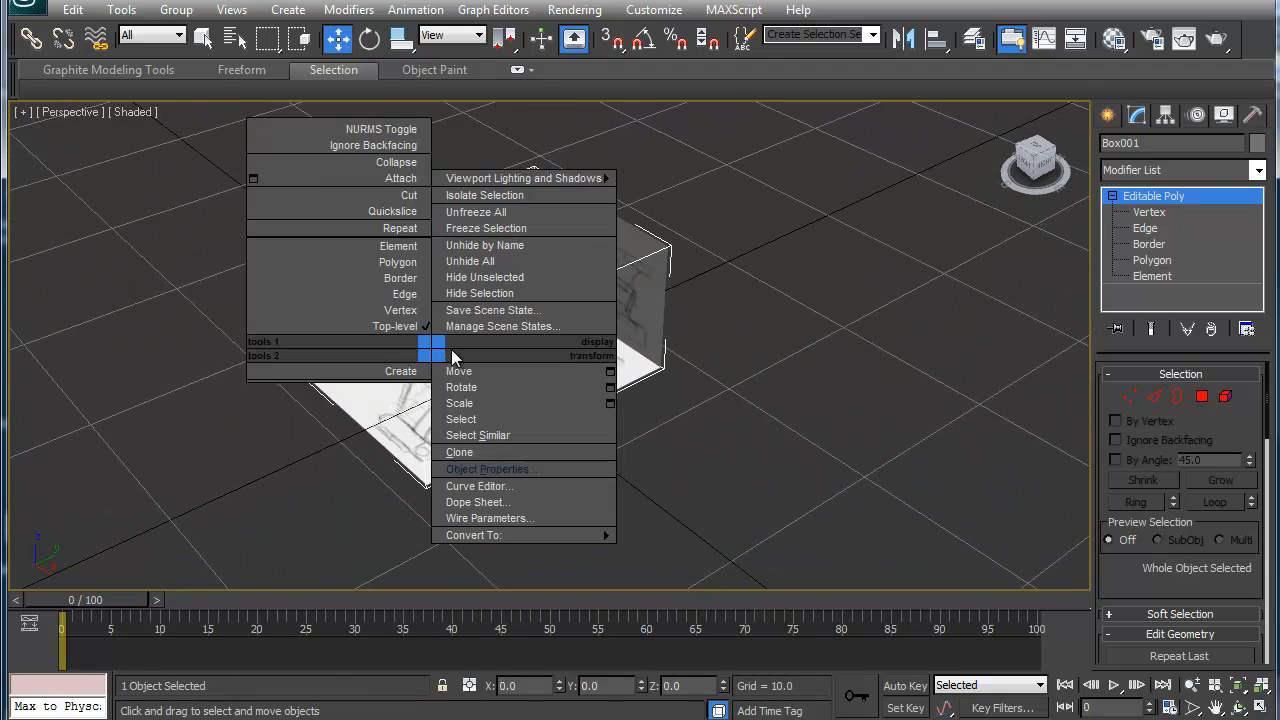
{"action": "left_click", "coordinate": [498, 228]}
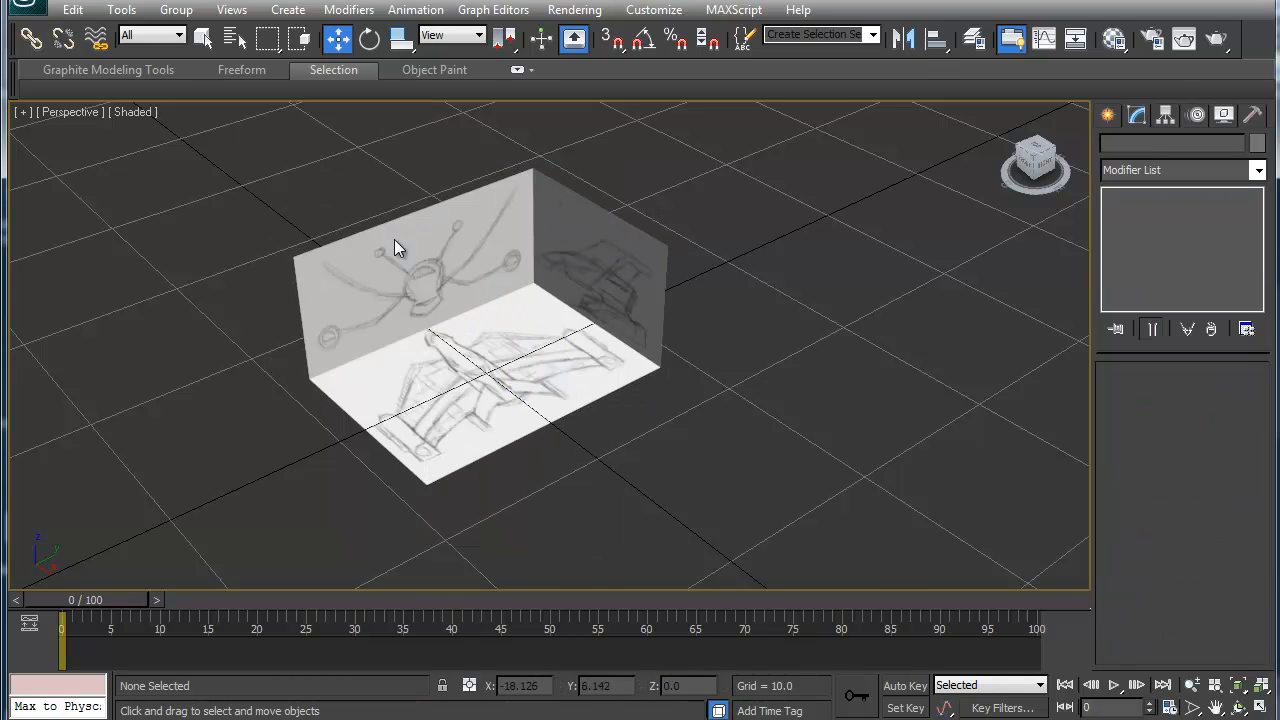
{"action": "left_click_drag", "start_coordinate": [615, 431], "coordinate": [612, 429]}
{"action": "key", "text": "g"}
{"action": "mouse_move", "coordinate": [513, 393]}
{"action": "middle_mouse_down"}
{"action": "mouse_move", "coordinate": [528, 400]}
{"action": "mouse_move", "coordinate": [463, 378]}
{"action": "mouse_move", "coordinate": [463, 316]}
{"action": "mouse_move", "coordinate": [534, 315]}
{"action": "mouse_move", "coordinate": [528, 260]}
{"action": "mouse_move", "coordinate": [494, 246]}
{"action": "mouse_move", "coordinate": [400, 351]}
{"action": "mouse_move", "coordinate": [420, 405]}
{"action": "mouse_move", "coordinate": [292, 420]}
{"action": "mouse_move", "coordinate": [330, 378]}
{"action": "mouse_move", "coordinate": [340, 394]}
{"action": "mouse_move", "coordinate": [543, 434]}
{"action": "middle_mouse_up"}
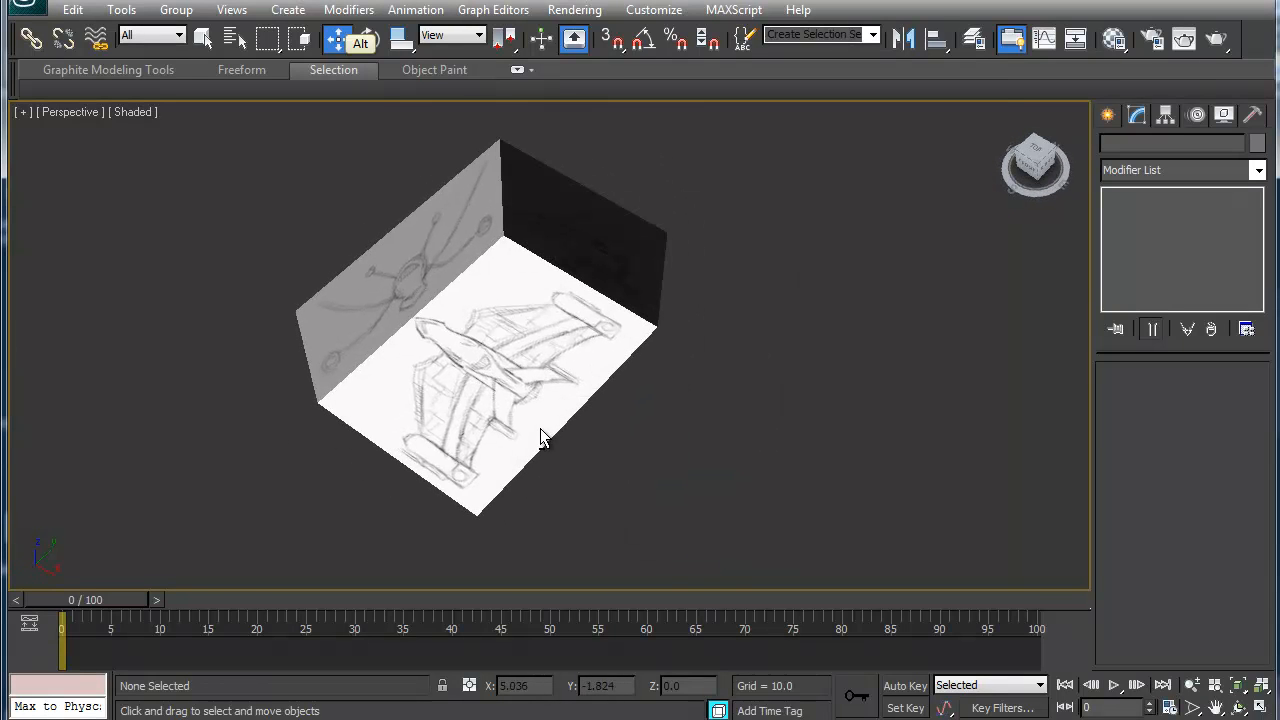
Create a box about 8.85 wide and 1.99 long over the spaceship's fuselage on the floor picture
{"action": "left_click", "coordinate": [1107, 116]}
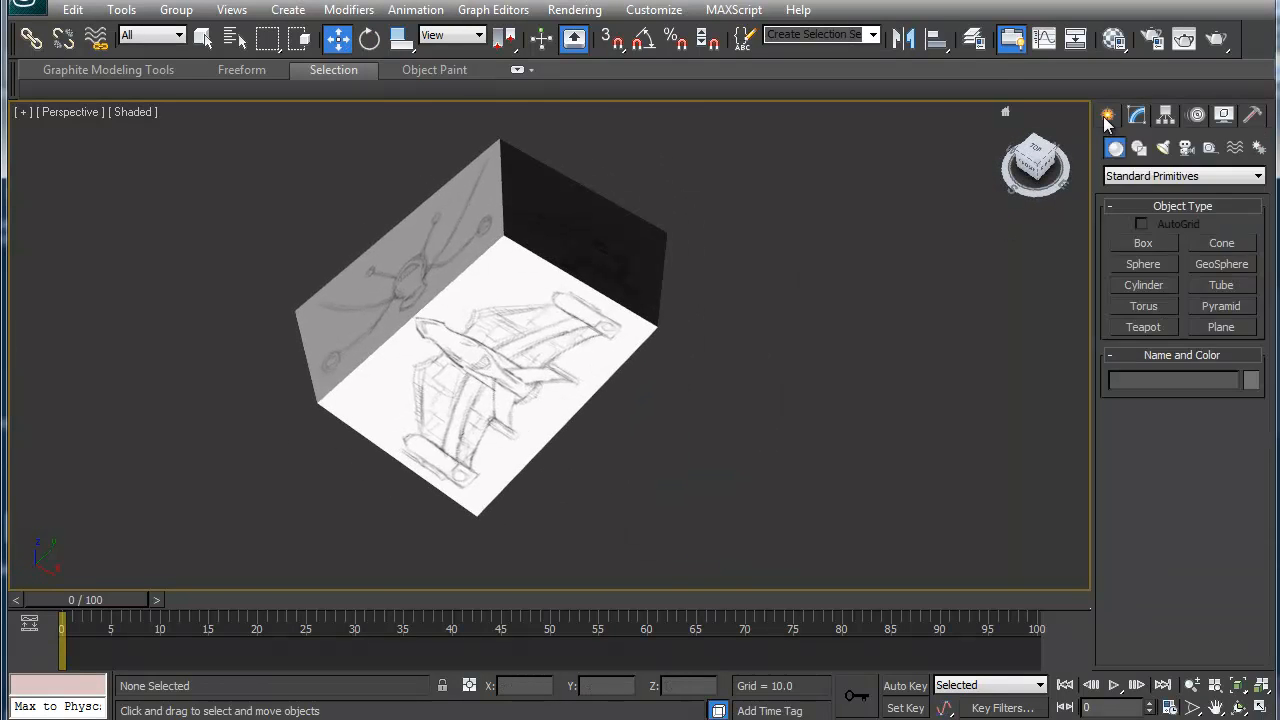
{"action": "left_click", "coordinate": [1128, 243]}
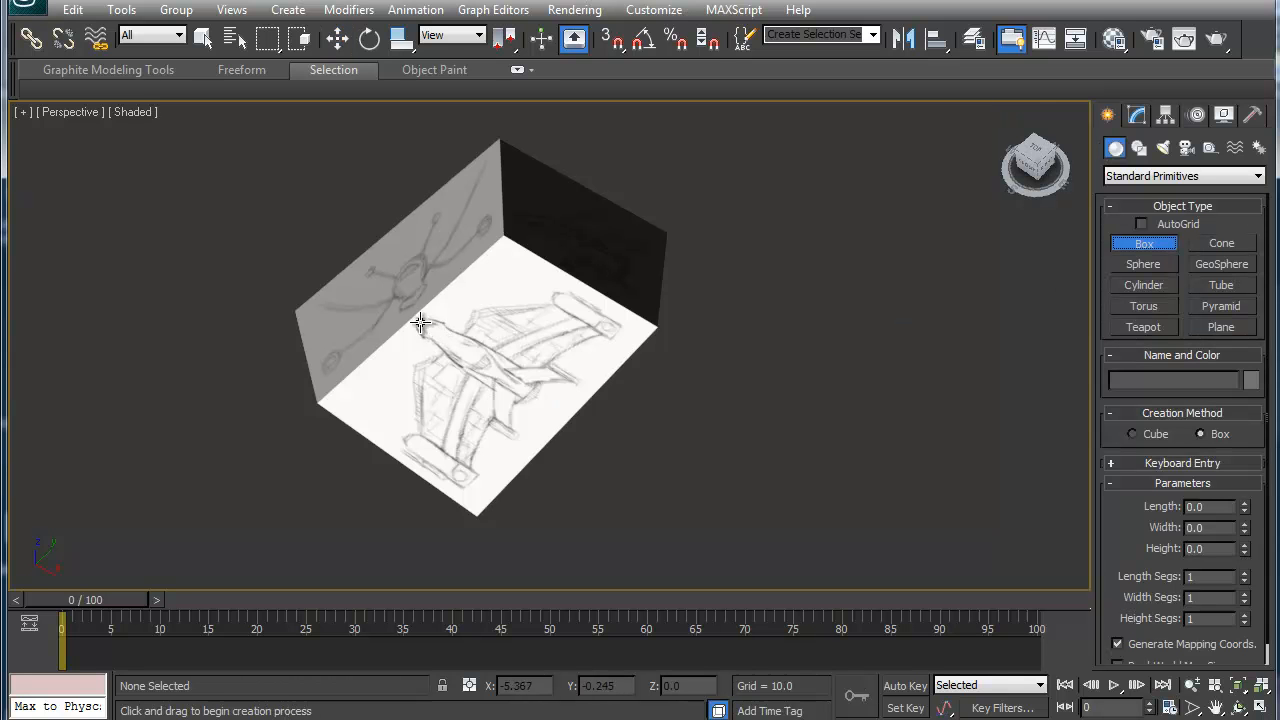
{"action": "left_click_drag", "start_coordinate": [412, 318], "coordinate": [545, 381]}
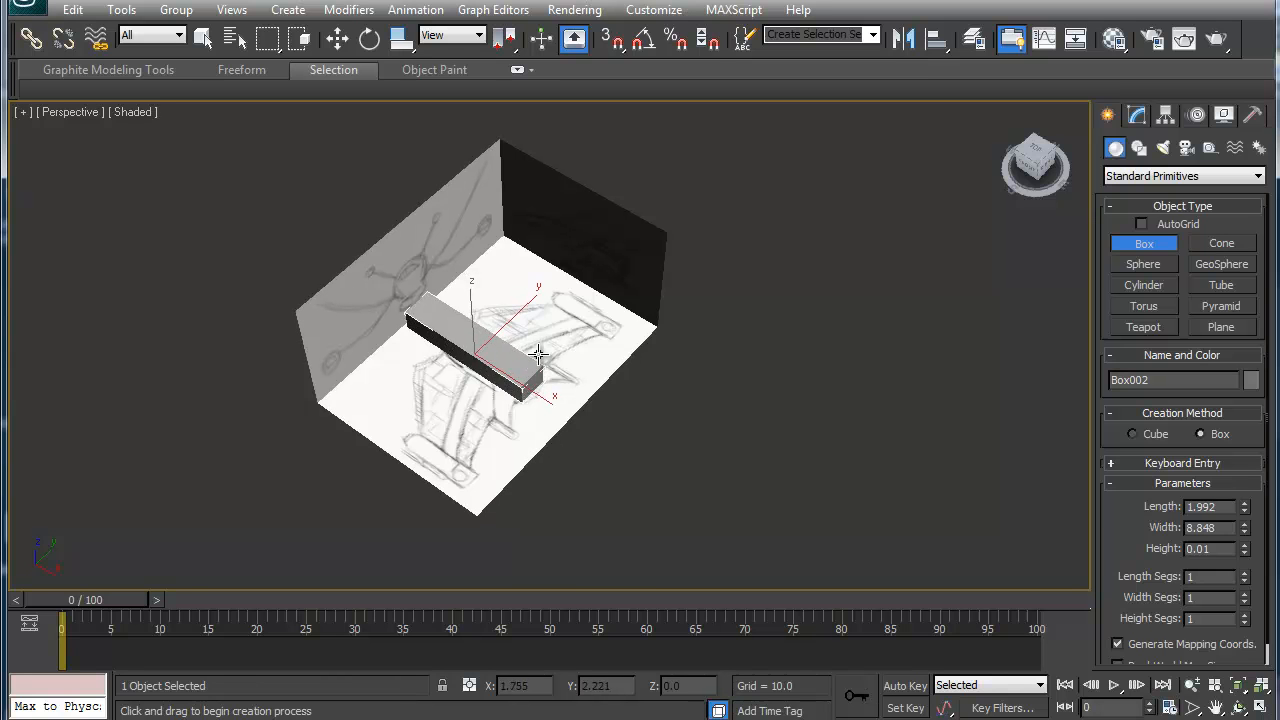
{"action": "left_click", "coordinate": [540, 352]}
Raise the new fuselage box along Z to about 2.6
{"action": "key", "text": "w"}
{"action": "middle_click_drag", "start_coordinate": [557, 431], "coordinate": [640, 324], "text": "alt"}
{"action": "left_click_drag", "start_coordinate": [475, 296], "coordinate": [476, 265]}
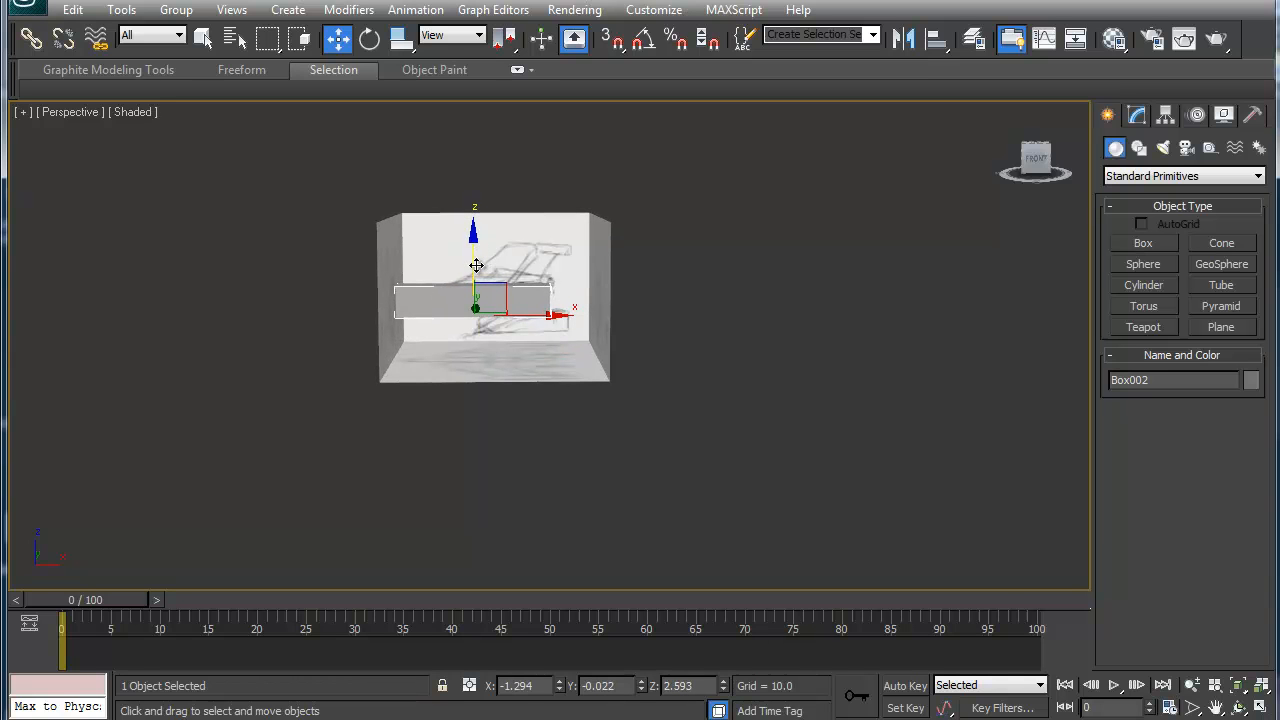
Show all four viewports and set the Front viewport to Shaded display
{"action": "key", "text": "alt+w"}
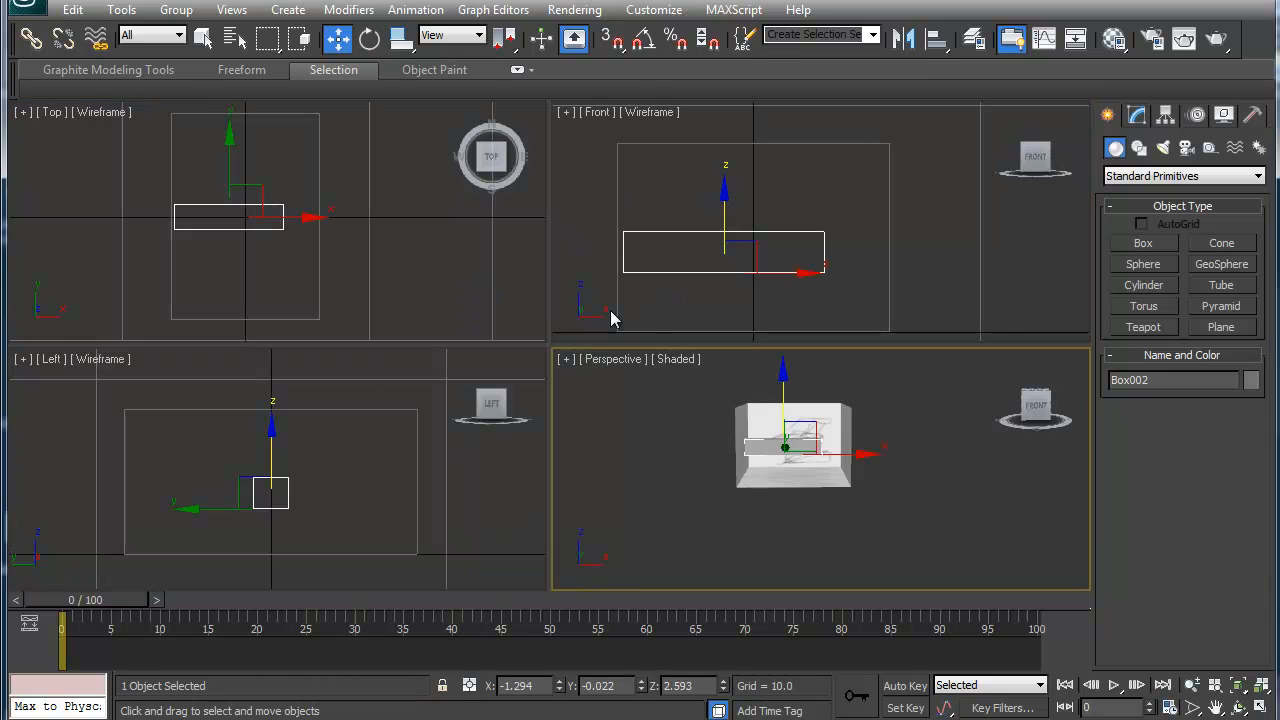
{"action": "left_click", "coordinate": [798, 270]}
{"action": "left_click", "coordinate": [649, 112]}
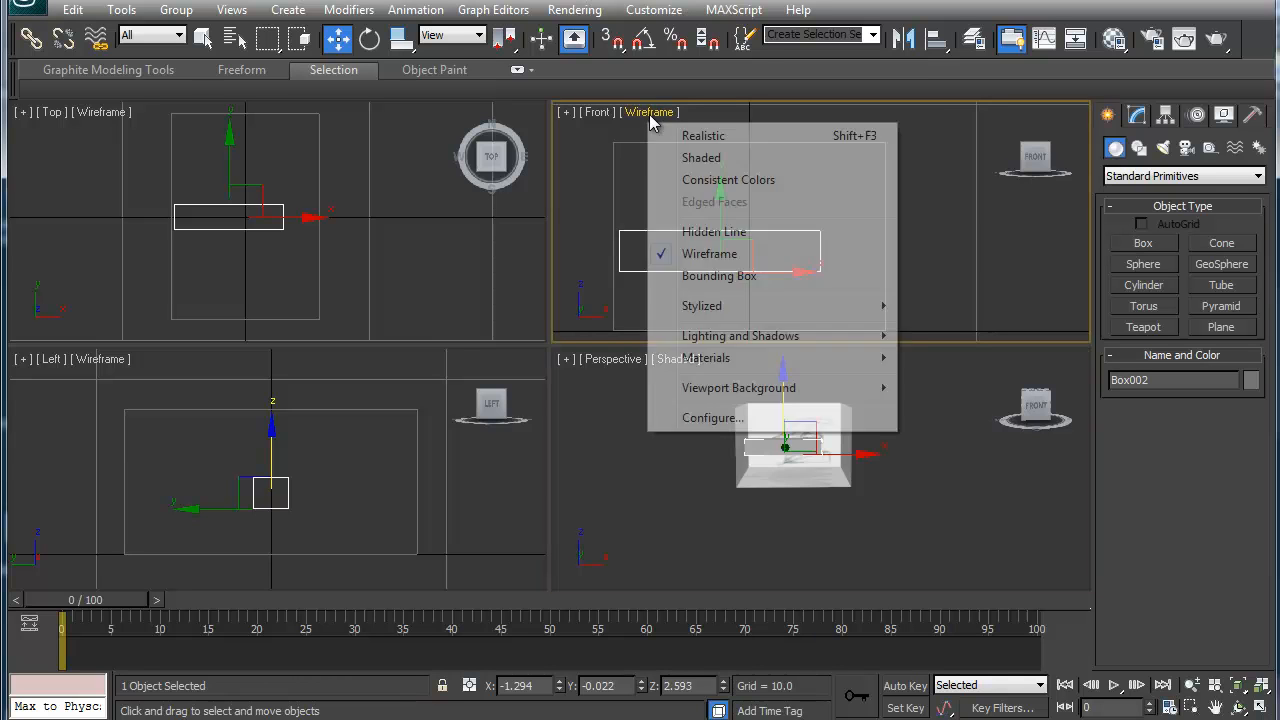
{"action": "left_click", "coordinate": [698, 158]}
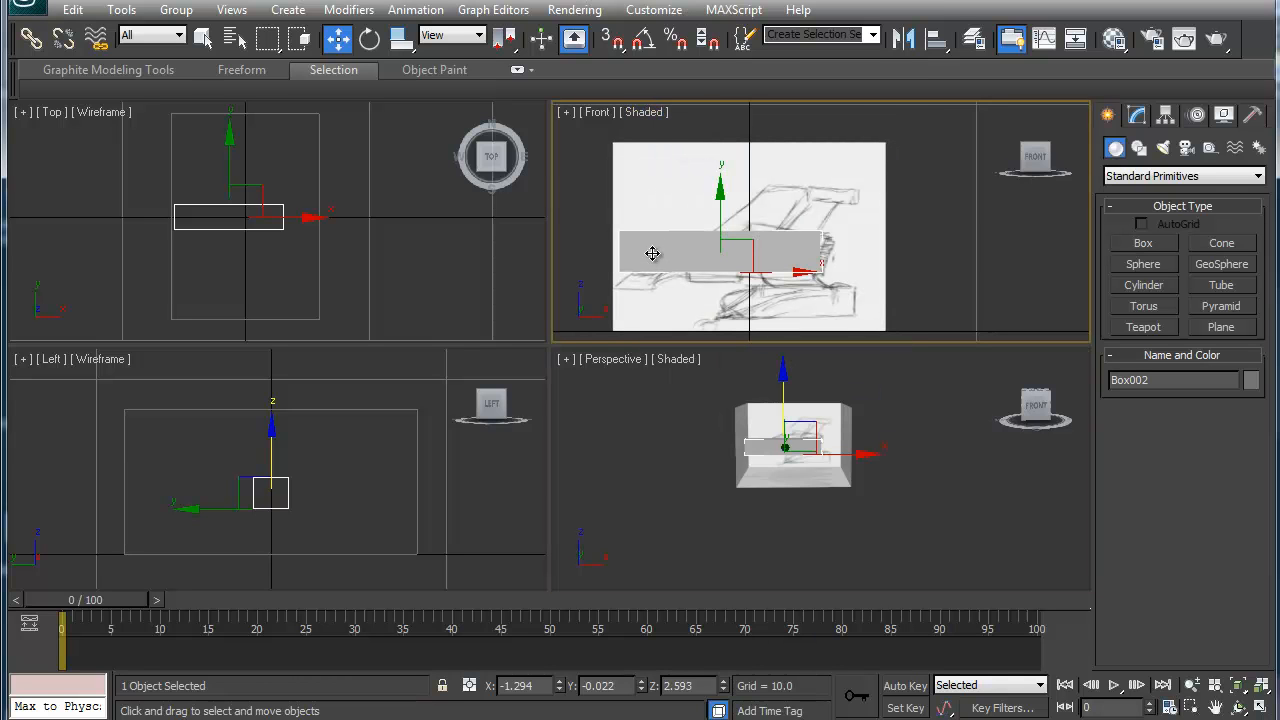
Display the Top viewport in Realistic mode with edged faces
{"action": "right_click", "coordinate": [298, 233]}
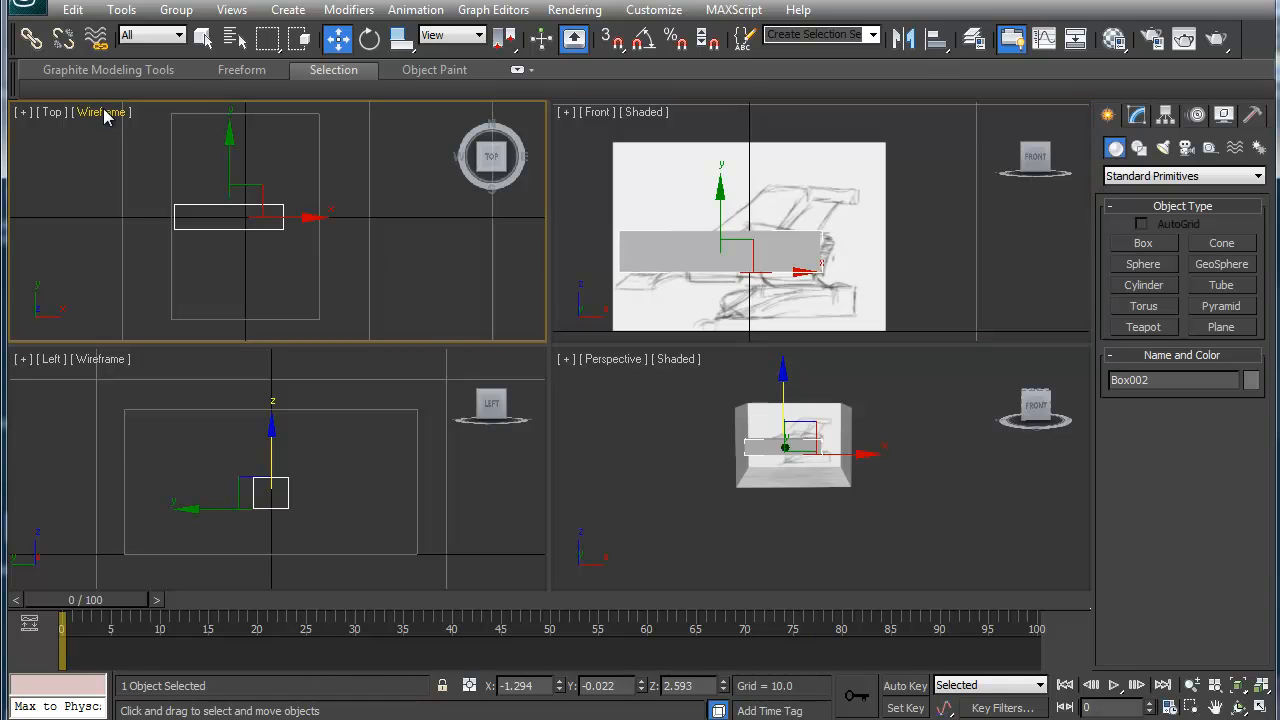
{"action": "right_click", "coordinate": [171, 205]}
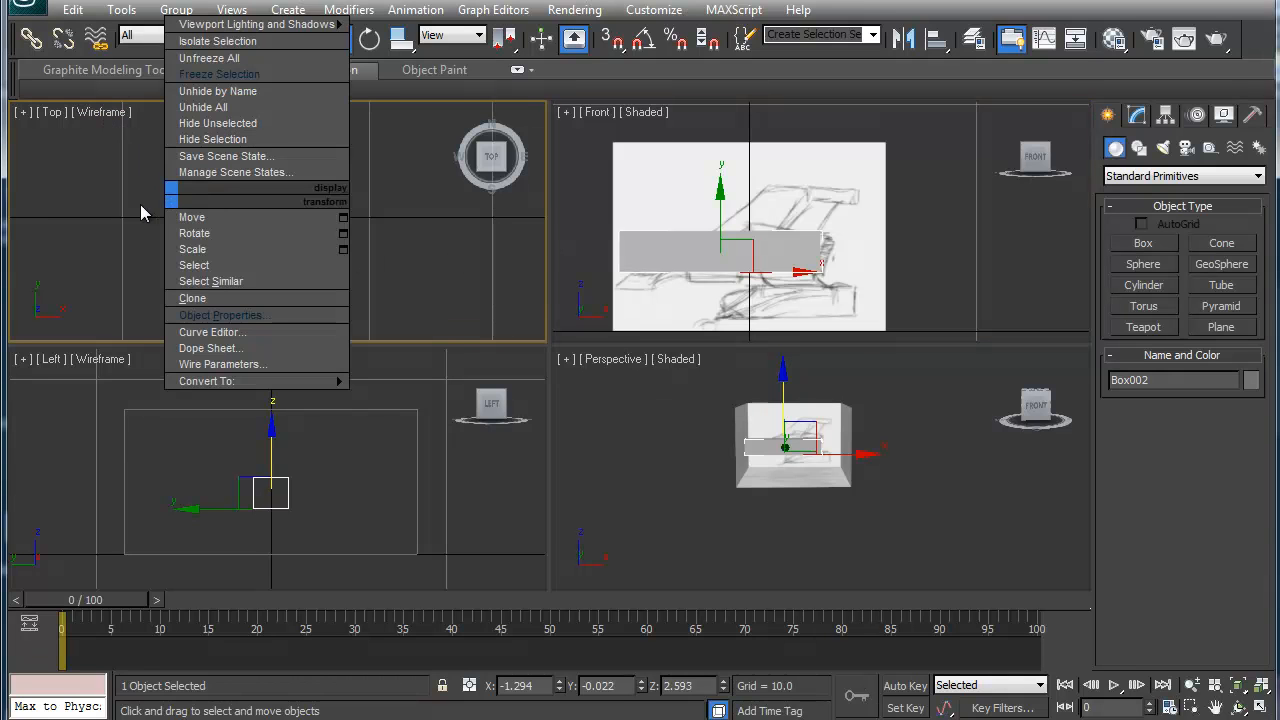
{"action": "left_click", "coordinate": [141, 205]}
{"action": "key", "text": "F4"}
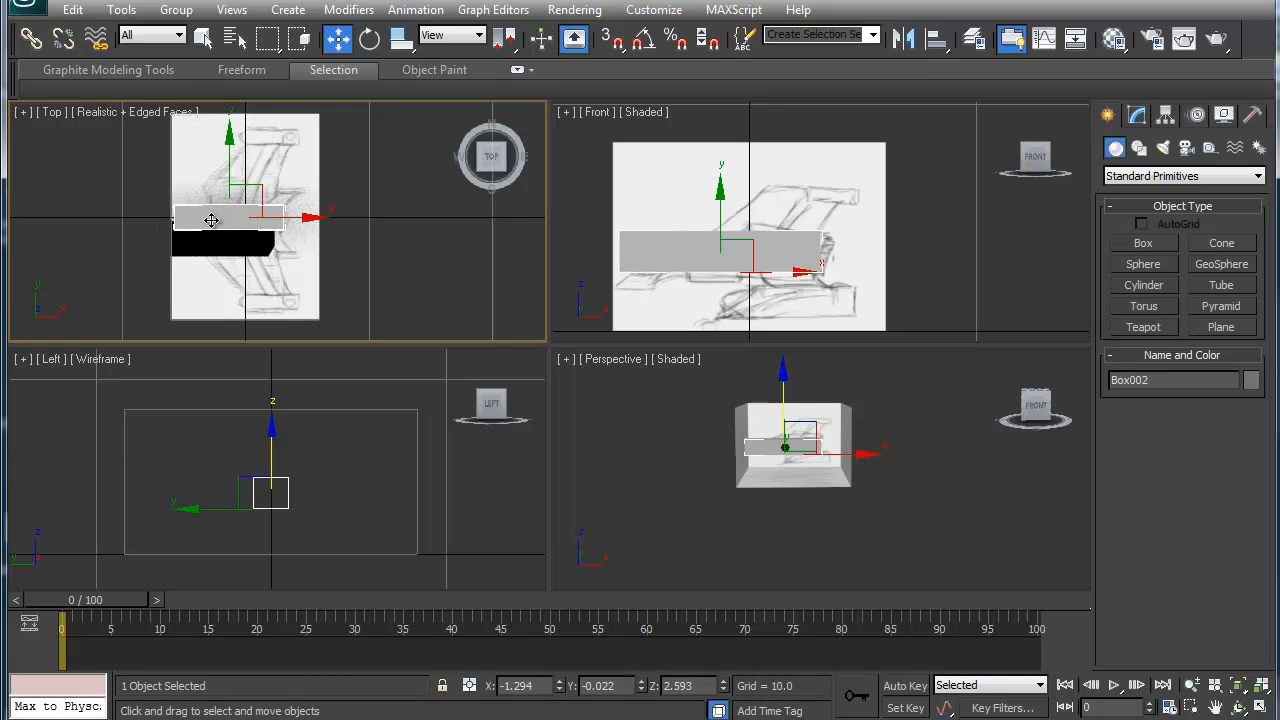
{"action": "middle_click_drag", "start_coordinate": [211, 220], "coordinate": [220, 229]}
Turn off wireframe display in the Left viewport and set it to Shaded
{"action": "middle_click_drag", "start_coordinate": [222, 499], "coordinate": [237, 480]}
{"action": "key", "text": "F3"}
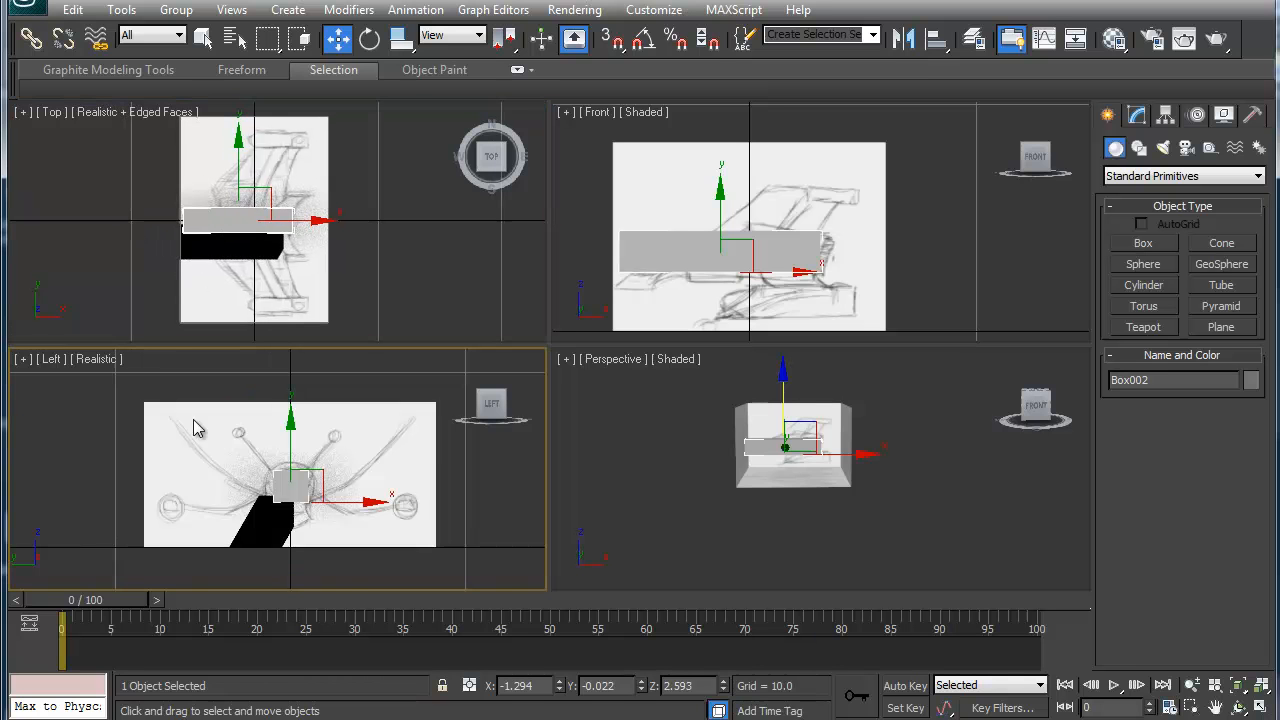
{"action": "left_click", "coordinate": [97, 358]}
{"action": "left_click", "coordinate": [140, 404]}
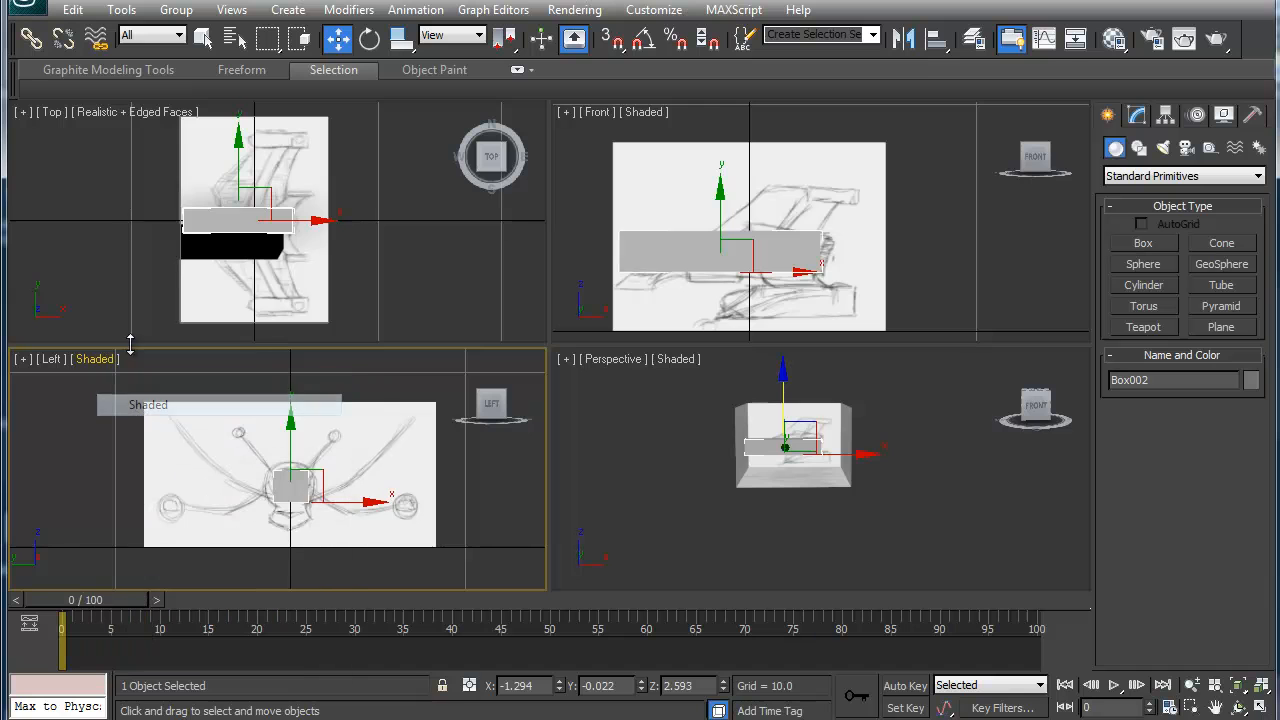
Change the Top viewport's display from Realistic to Shaded, keeping edged faces
{"action": "right_click", "coordinate": [138, 122]}
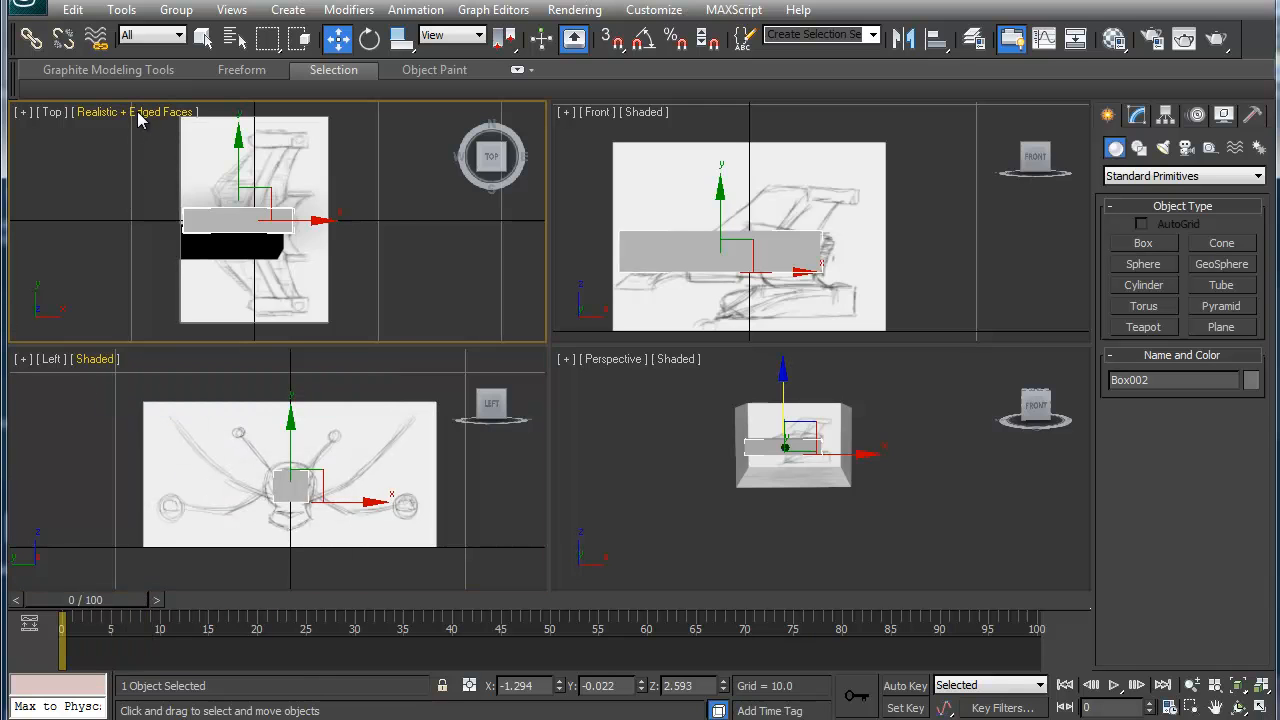
{"action": "left_click", "coordinate": [138, 114]}
{"action": "left_click", "coordinate": [195, 157]}
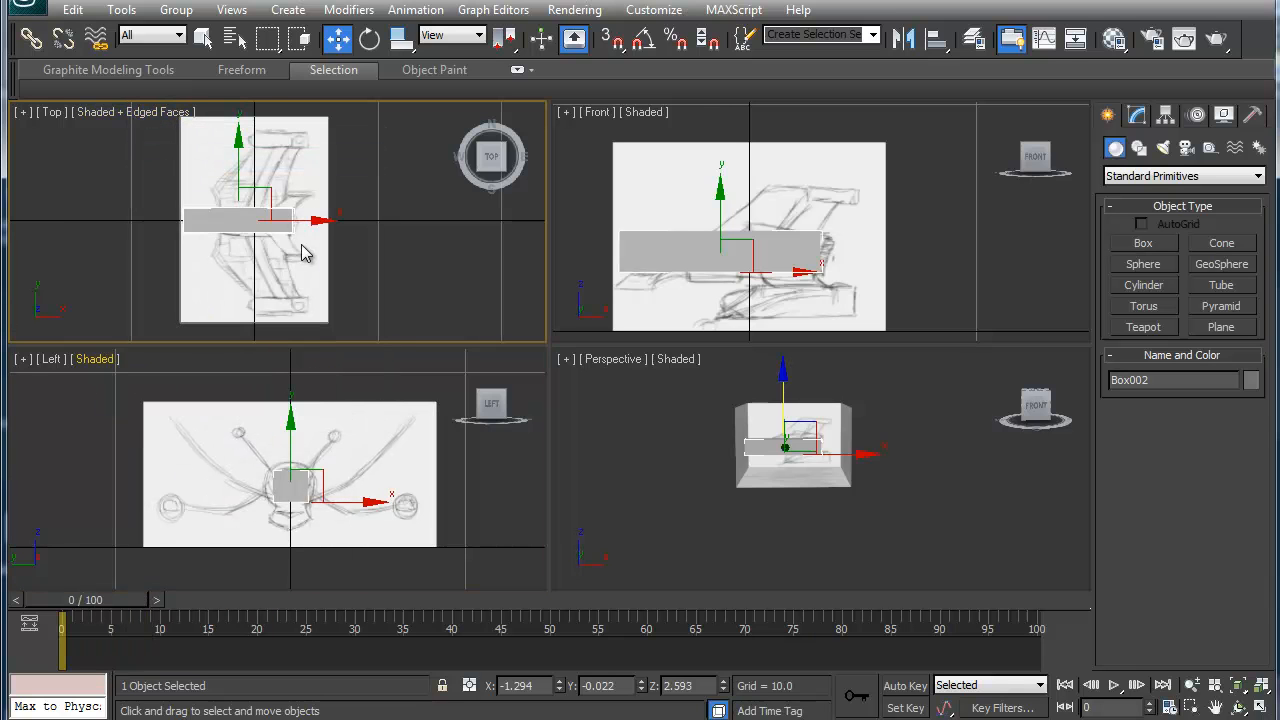
Make the fuselage box see-through so the reference pictures show behind it
{"action": "middle_click_drag", "start_coordinate": [785, 445], "coordinate": [840, 503], "text": "alt"}
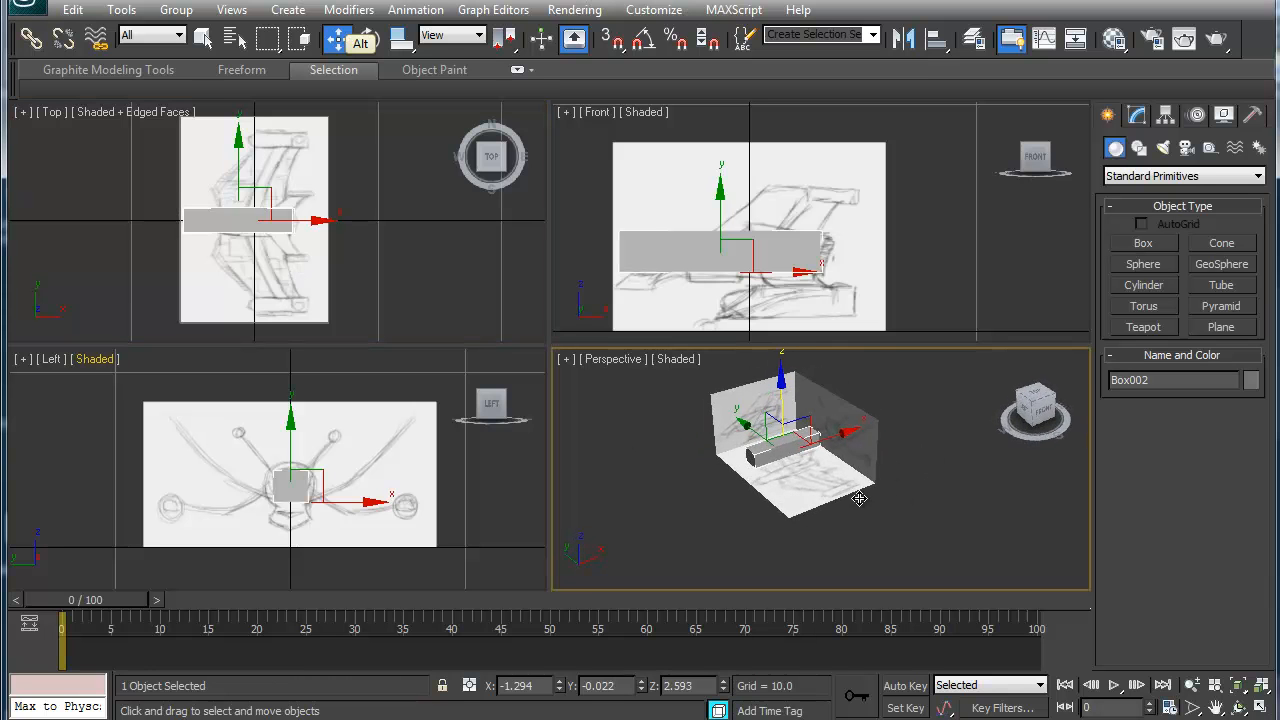
{"action": "key", "text": "alt"}
{"action": "key", "text": "alt+x"}
{"action": "middle_click_drag", "start_coordinate": [800, 510], "coordinate": [806, 462], "text": "alt"}
{"action": "scroll", "coordinate": [751, 527], "scroll_direction": "up", "scroll_amount": 4}
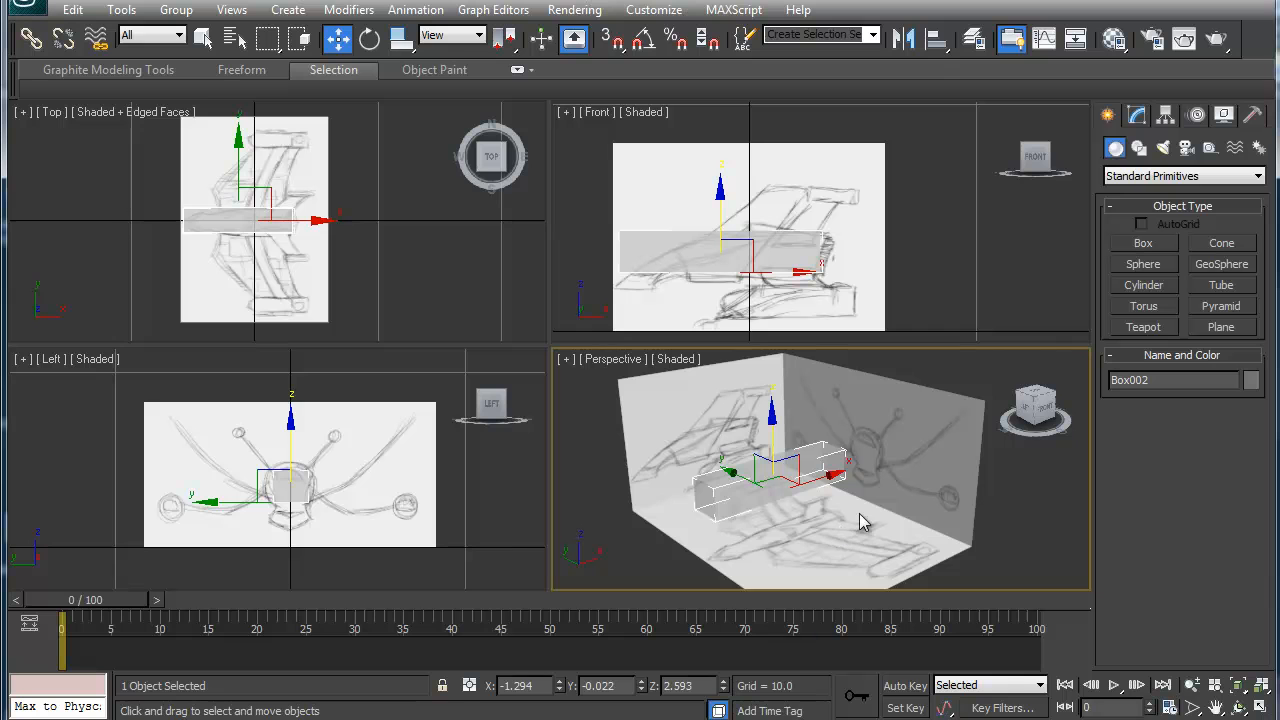
Unfreeze all objects and select the reference box
{"action": "right_click", "coordinate": [855, 194]}
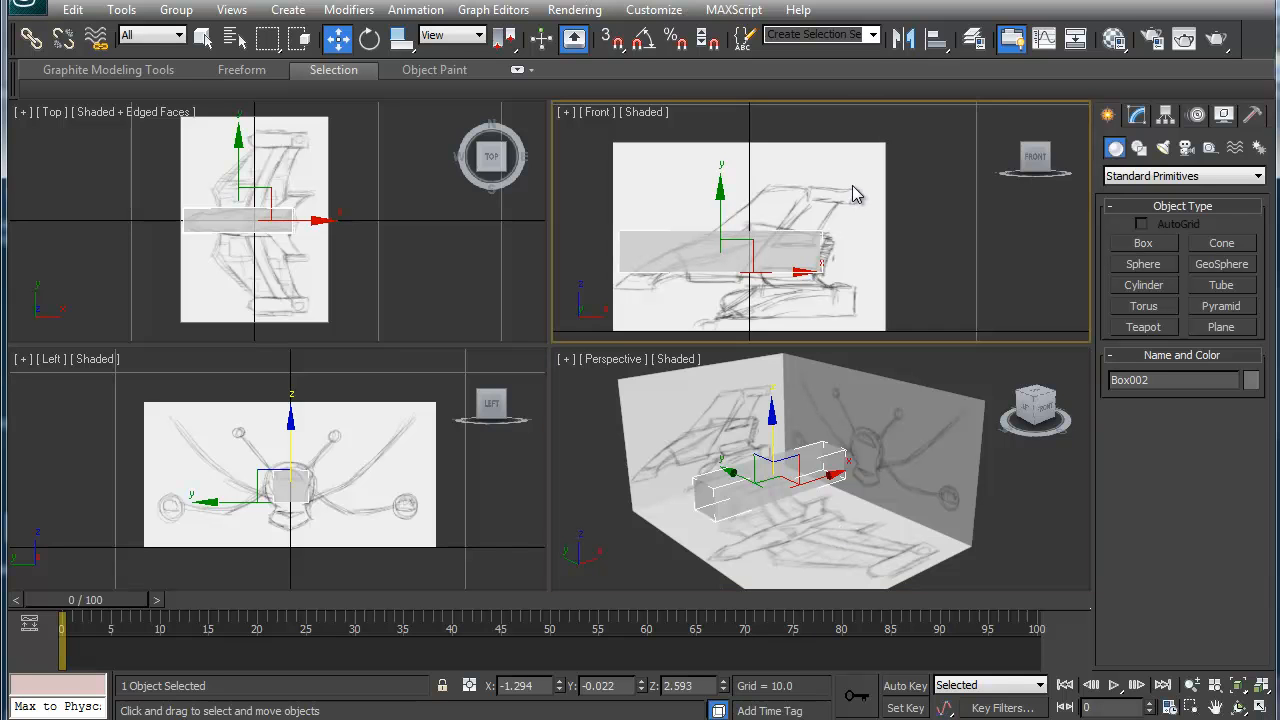
{"action": "right_click", "coordinate": [832, 214]}
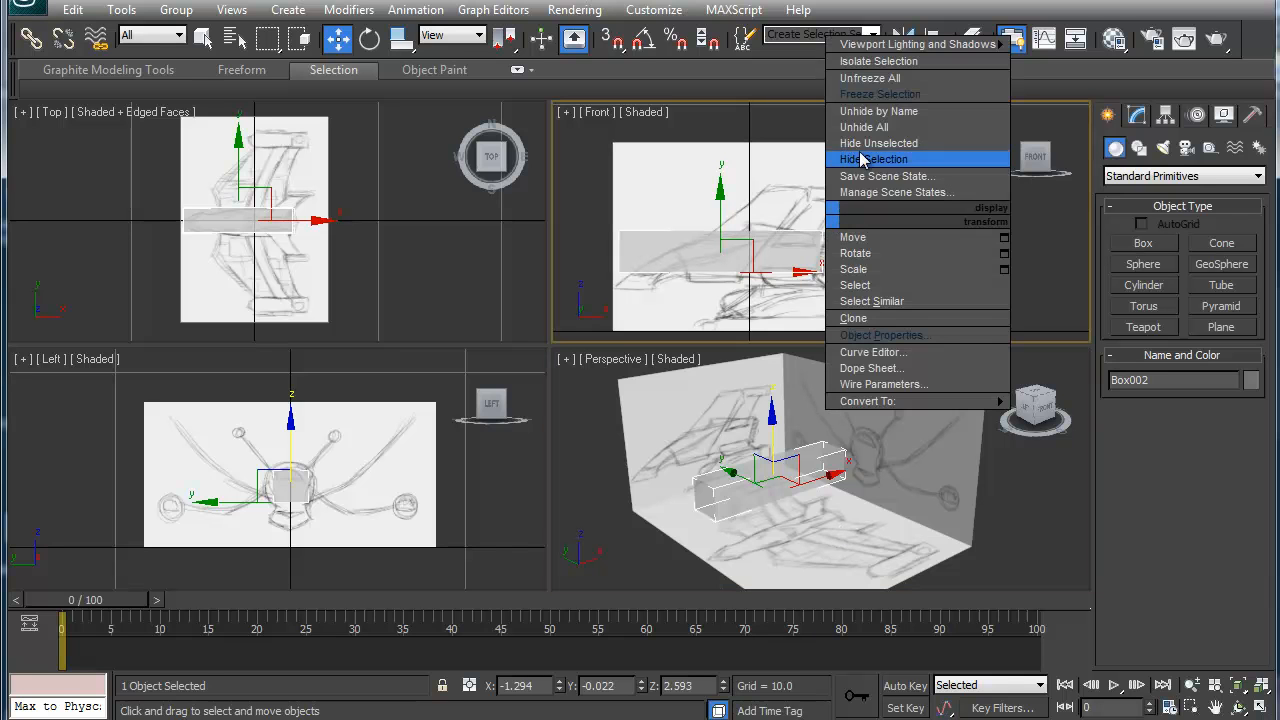
{"action": "left_click", "coordinate": [870, 82]}
{"action": "left_click", "coordinate": [869, 200]}
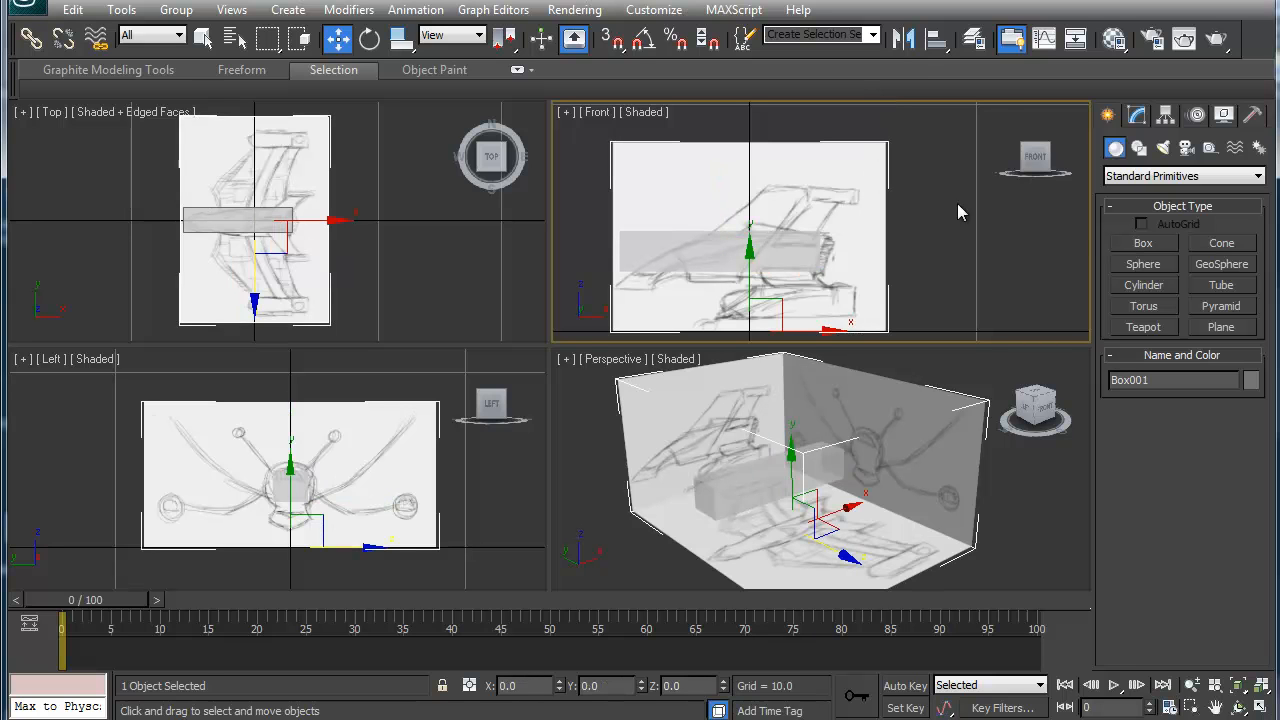
Move the reference box's four vertices at the ship's rear end outward along X to about 11.4, stretching the pictures
{"action": "left_click", "coordinate": [1136, 116]}
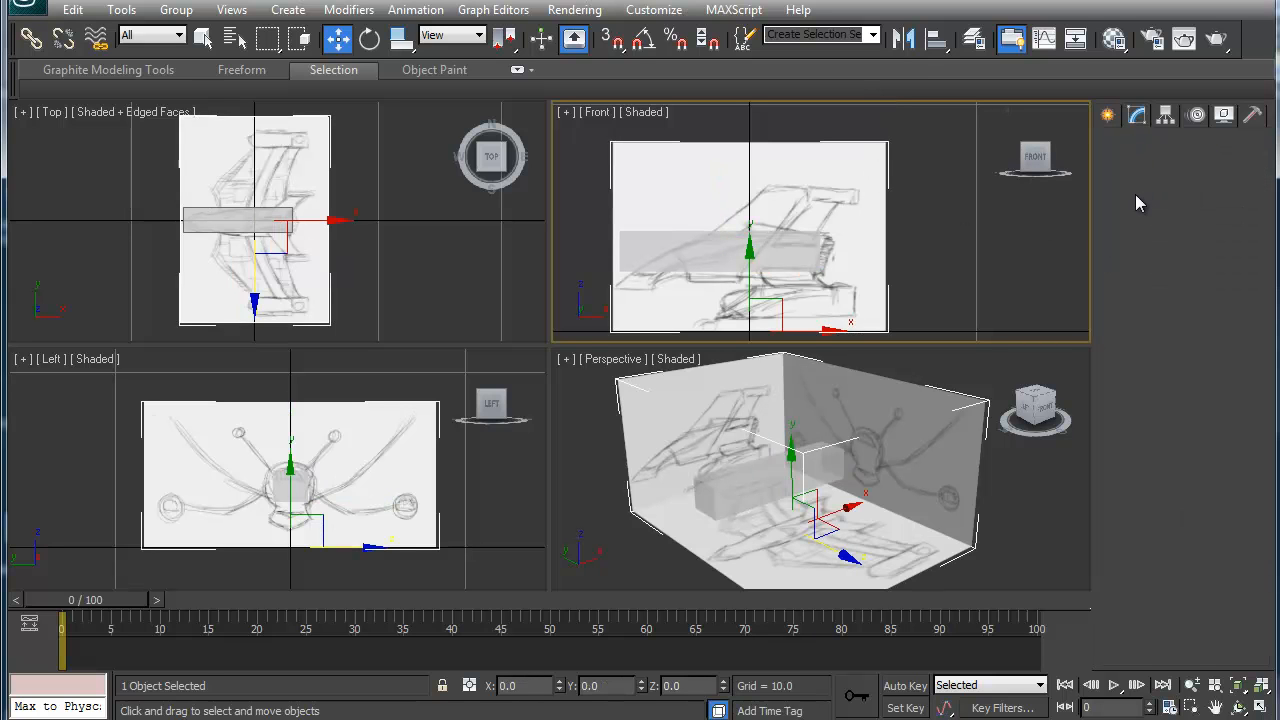
{"action": "left_click", "coordinate": [1135, 194]}
{"action": "left_click", "coordinate": [1140, 212]}
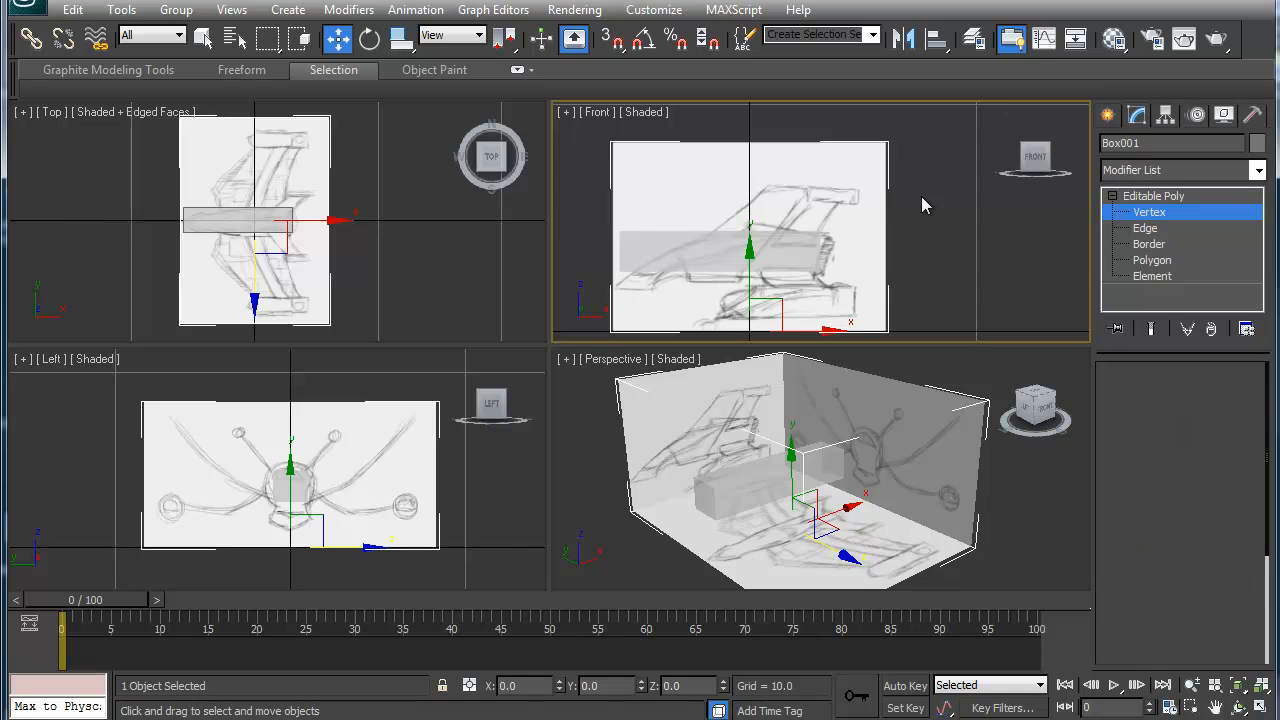
{"action": "left_click_drag", "start_coordinate": [930, 128], "coordinate": [842, 362]}
{"action": "left_click_drag", "start_coordinate": [955, 236], "coordinate": [1077, 231]}
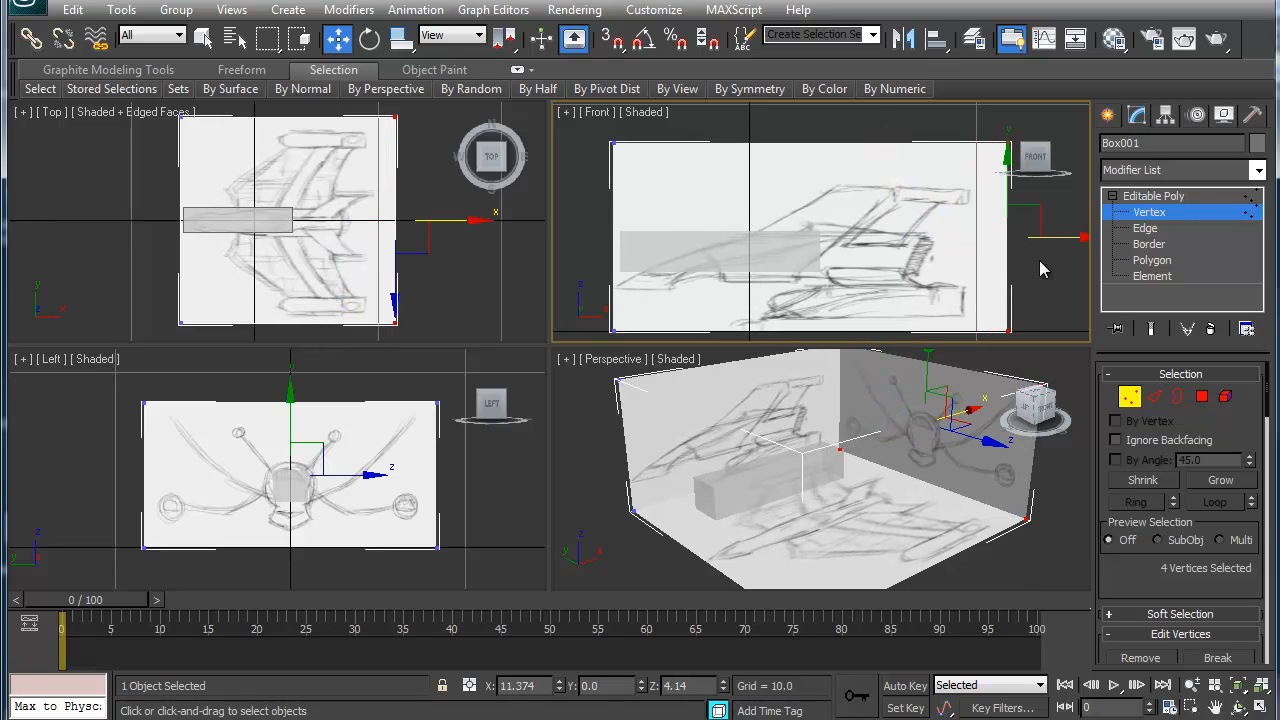
Leave vertex editing and center the reference box's pivot on the object, with pivot adjustment switched off at the end
{"action": "left_click", "coordinate": [1153, 196]}
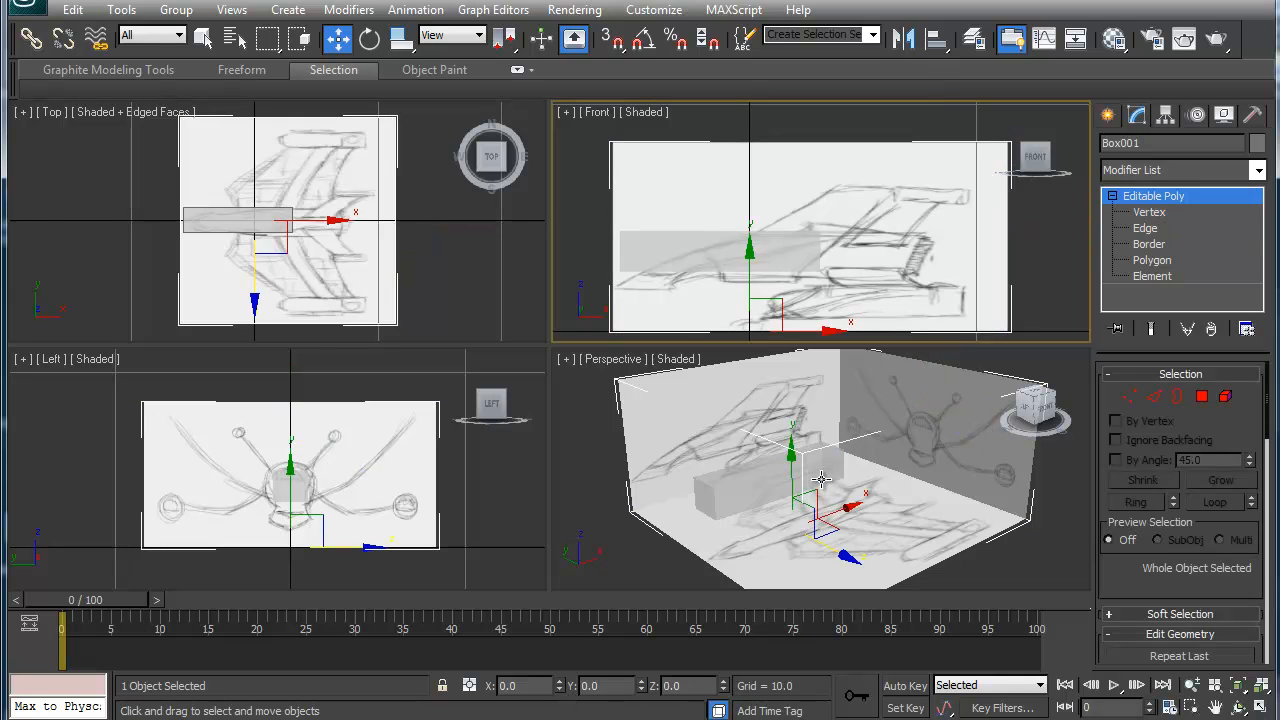
{"action": "left_click", "coordinate": [1165, 115]}
{"action": "left_click", "coordinate": [1160, 248]}
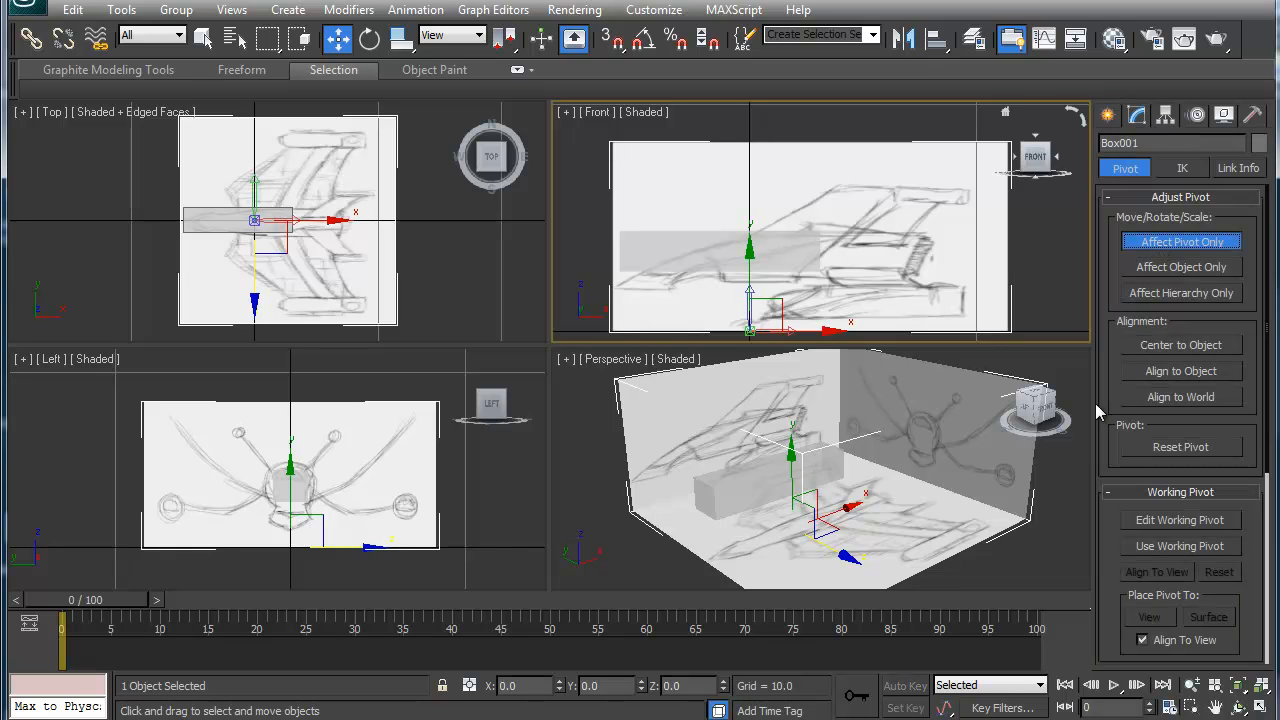
{"action": "left_click", "coordinate": [1160, 346]}
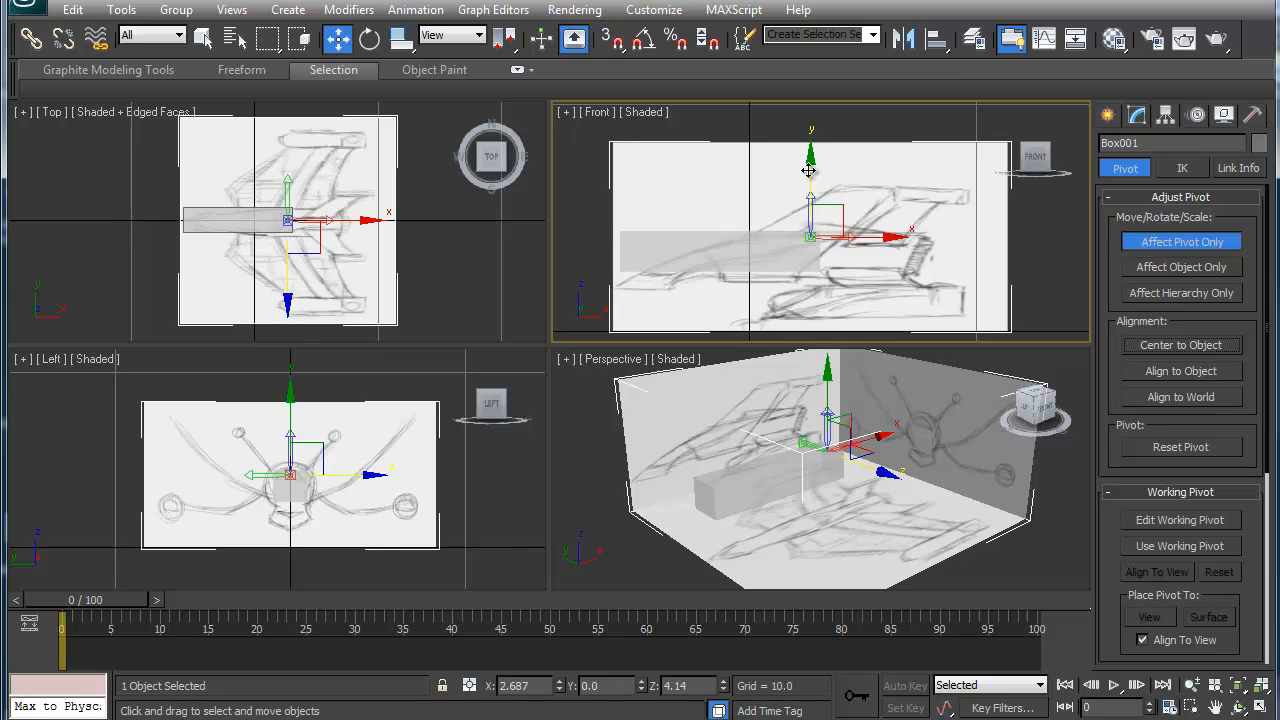
{"action": "left_click_drag", "start_coordinate": [807, 241], "coordinate": [913, 242]}
{"action": "left_click", "coordinate": [1160, 245]}
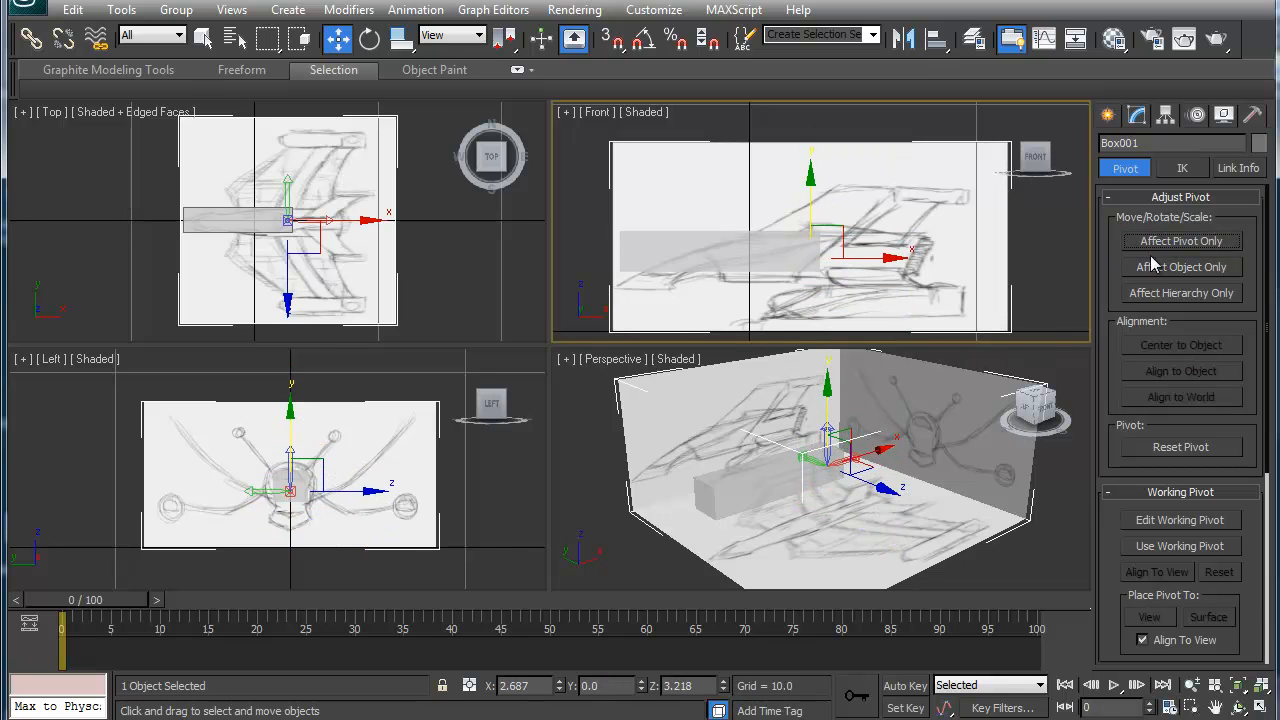
{"action": "left_click", "coordinate": [1178, 241]}
{"action": "left_click", "coordinate": [1166, 346]}
{"action": "left_click", "coordinate": [1178, 245]}
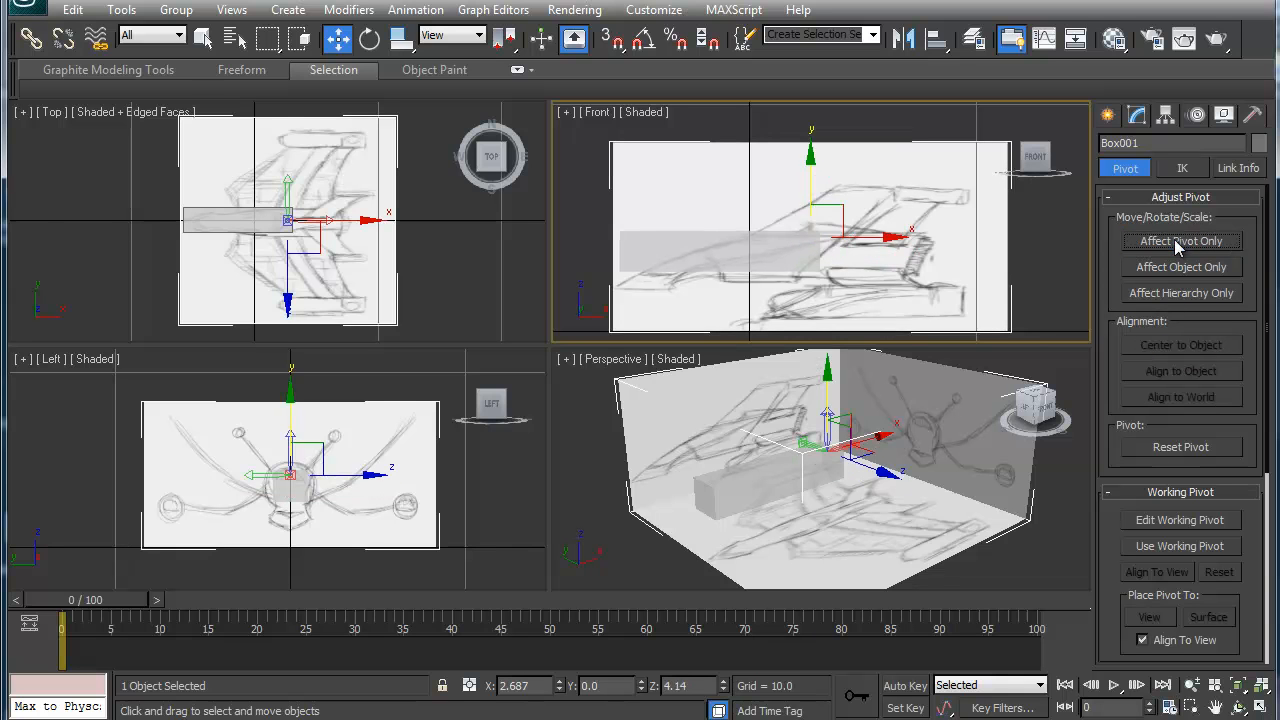
Move the reference box to the world origin by setting its X and Z positions to 0, and freeze it
{"action": "left_click_drag", "start_coordinate": [536, 687], "coordinate": [467, 686]}
{"action": "type", "text": "0"}
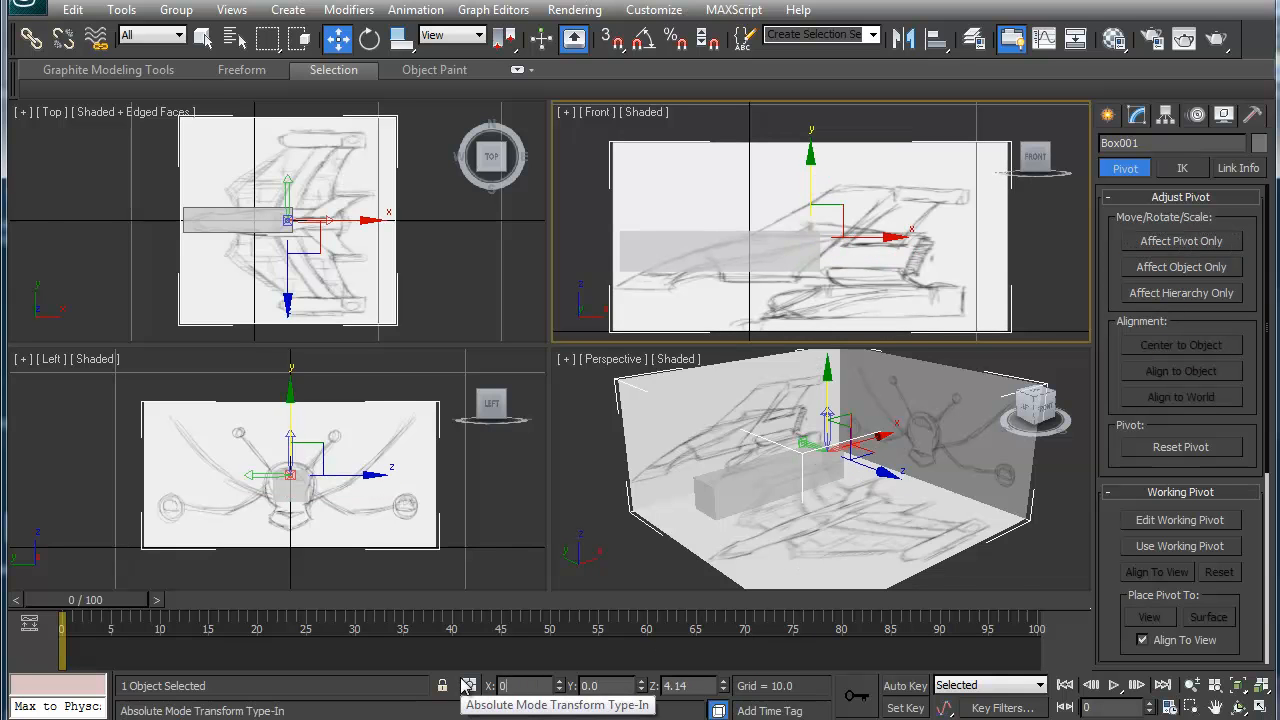
{"action": "key", "text": "Tab"}
{"action": "key", "text": "Tab"}
{"action": "type", "text": "0"}
{"action": "key", "text": "Return"}
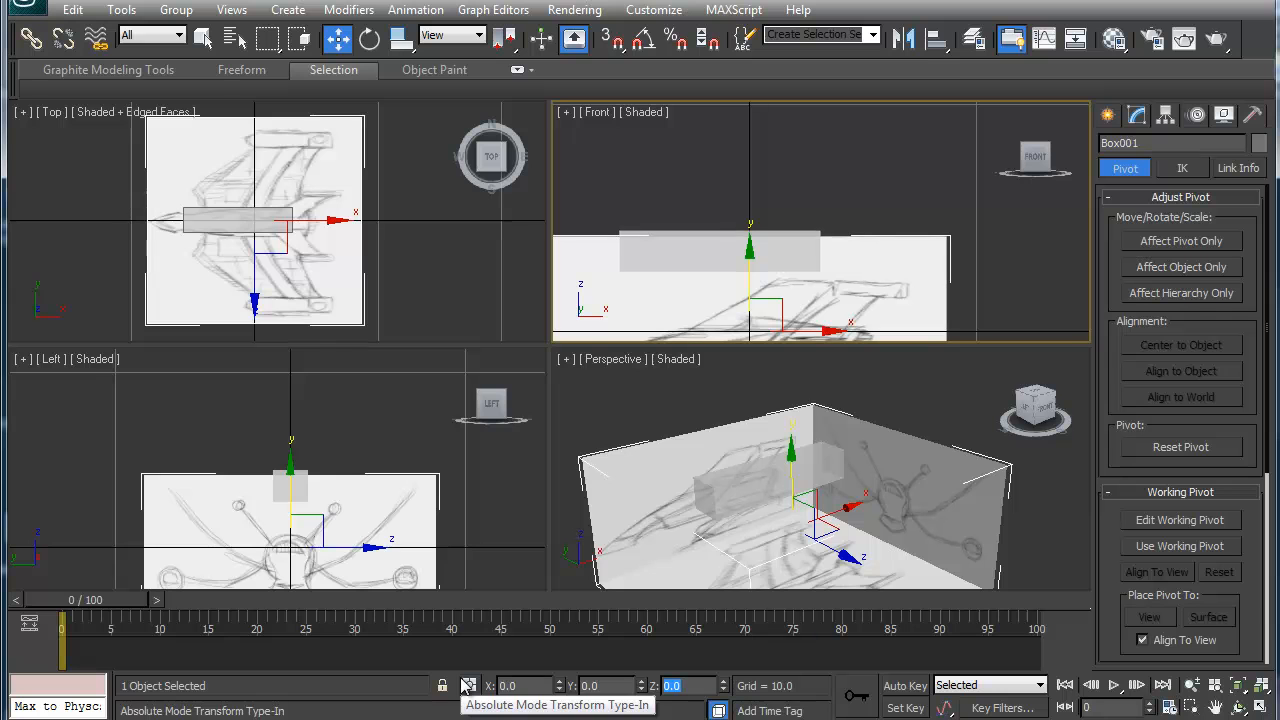
{"action": "middle_click_drag", "start_coordinate": [747, 316], "coordinate": [763, 218]}
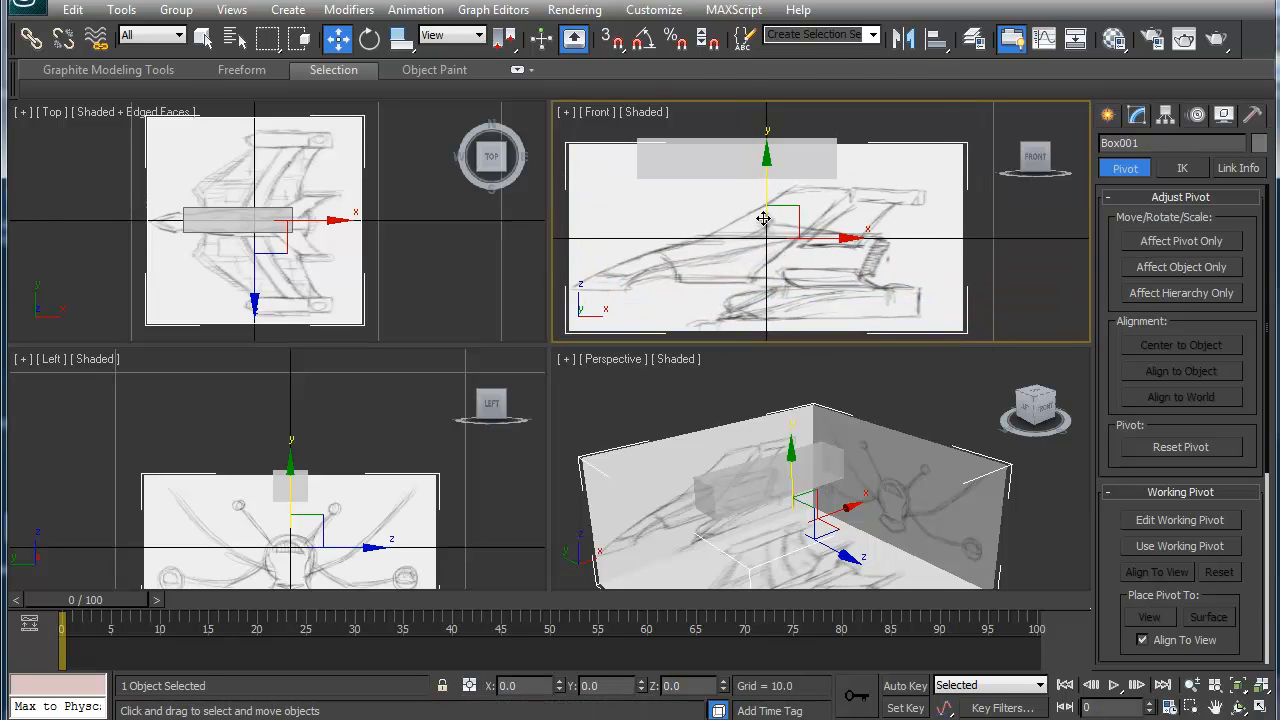
{"action": "right_click", "coordinate": [763, 218]}
{"action": "left_click", "coordinate": [809, 88]}
Move the see-through fuselage box down and back onto the ship's body in the Front viewport, to about X 0.345, Z -1.778
{"action": "left_click", "coordinate": [797, 169]}
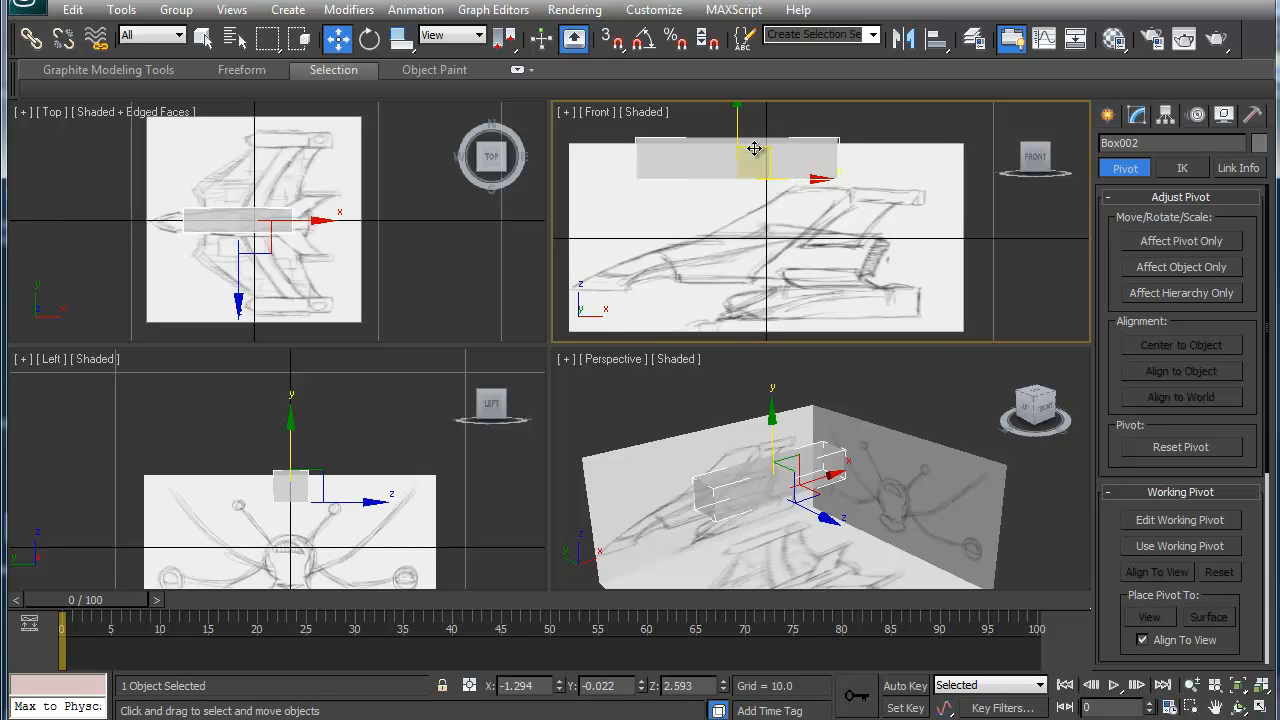
{"action": "left_click_drag", "start_coordinate": [766, 148], "coordinate": [808, 250]}
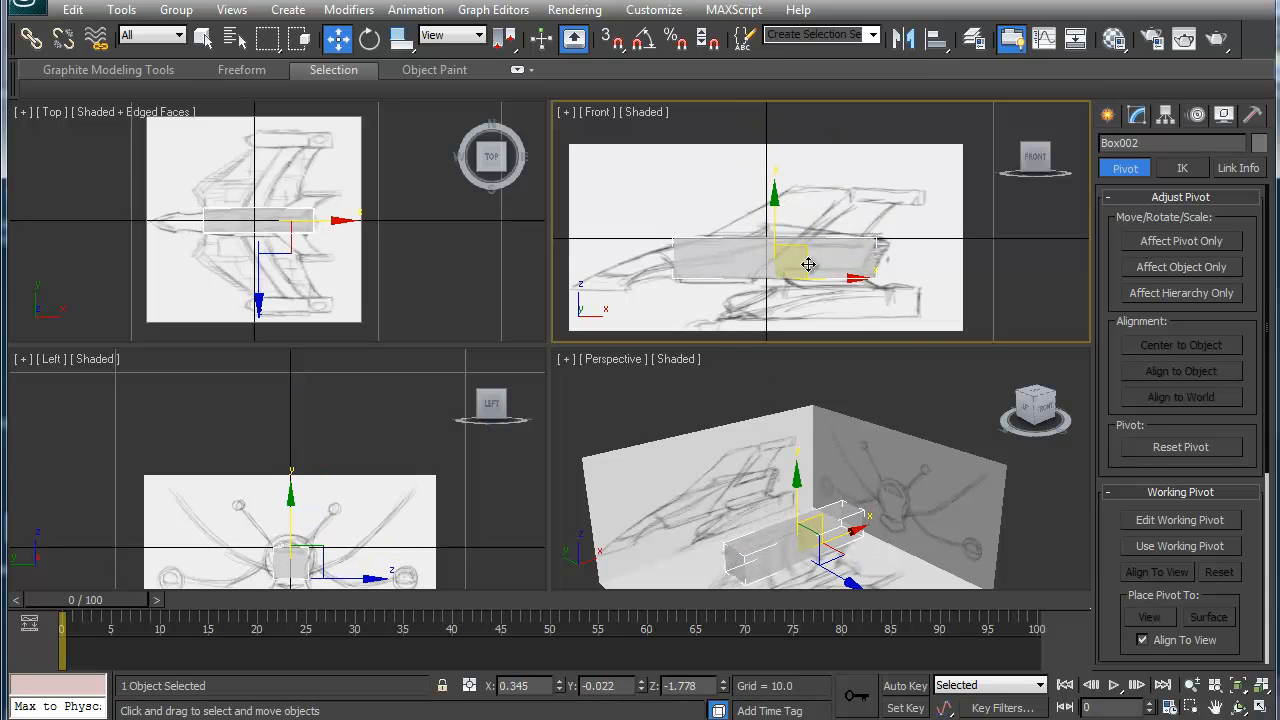
{"action": "scroll", "coordinate": [816, 504], "scroll_direction": "down", "scroll_amount": 2}
{"action": "middle_click_drag", "start_coordinate": [815, 476], "coordinate": [813, 428]}
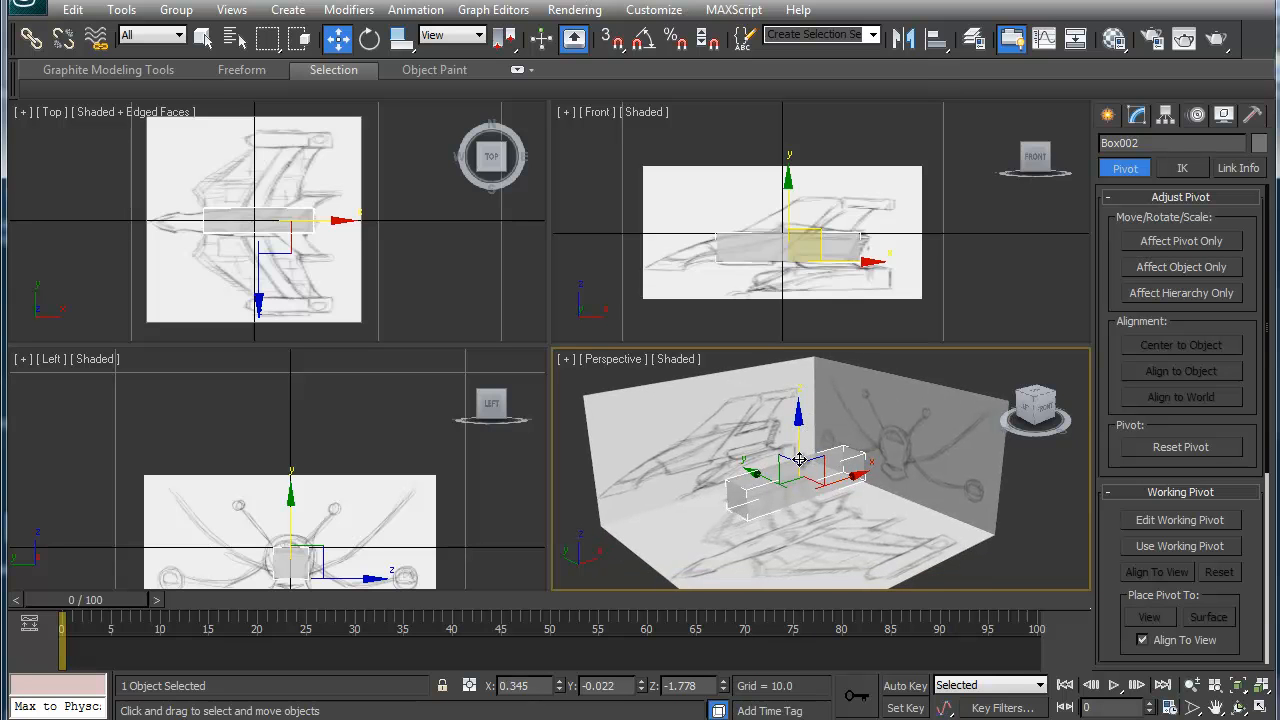
Turn on edged faces in the Perspective viewport with nothing selected, and select the fuselage box again
{"action": "middle_click_drag", "start_coordinate": [760, 495], "coordinate": [925, 415], "text": "alt"}
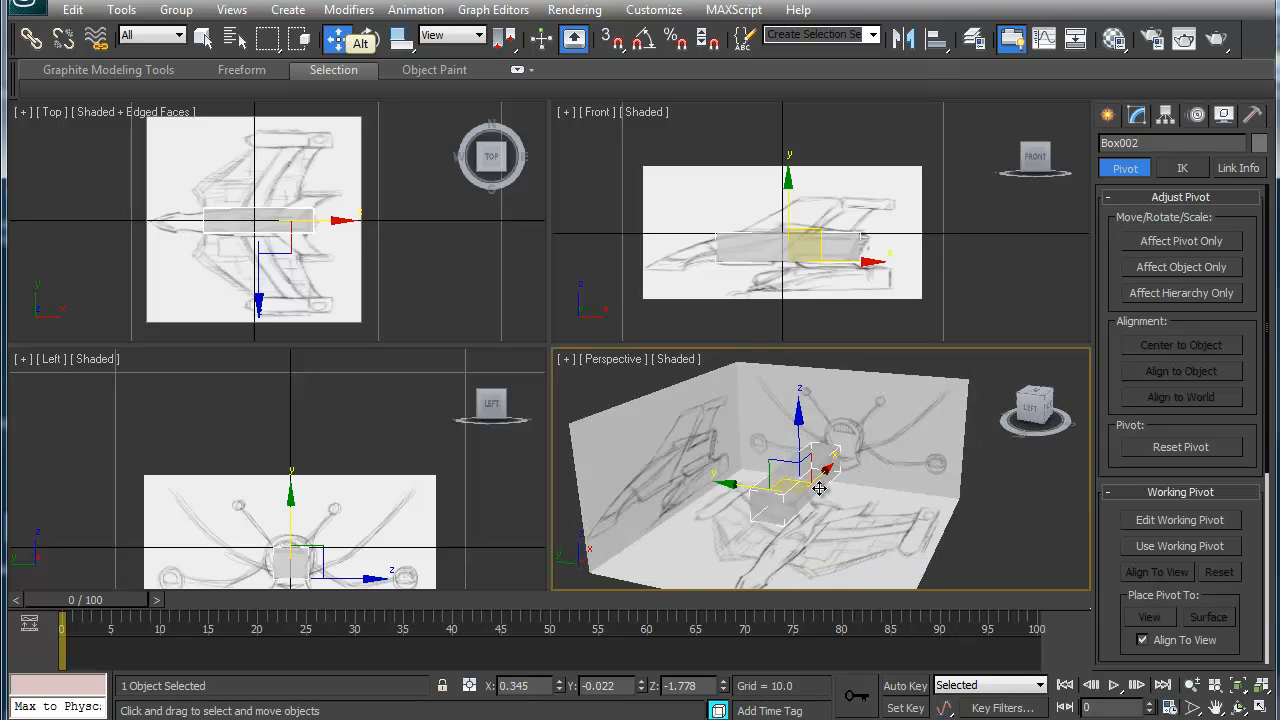
{"action": "left_click", "coordinate": [878, 435]}
{"action": "left_click_drag", "start_coordinate": [876, 397], "coordinate": [958, 436]}
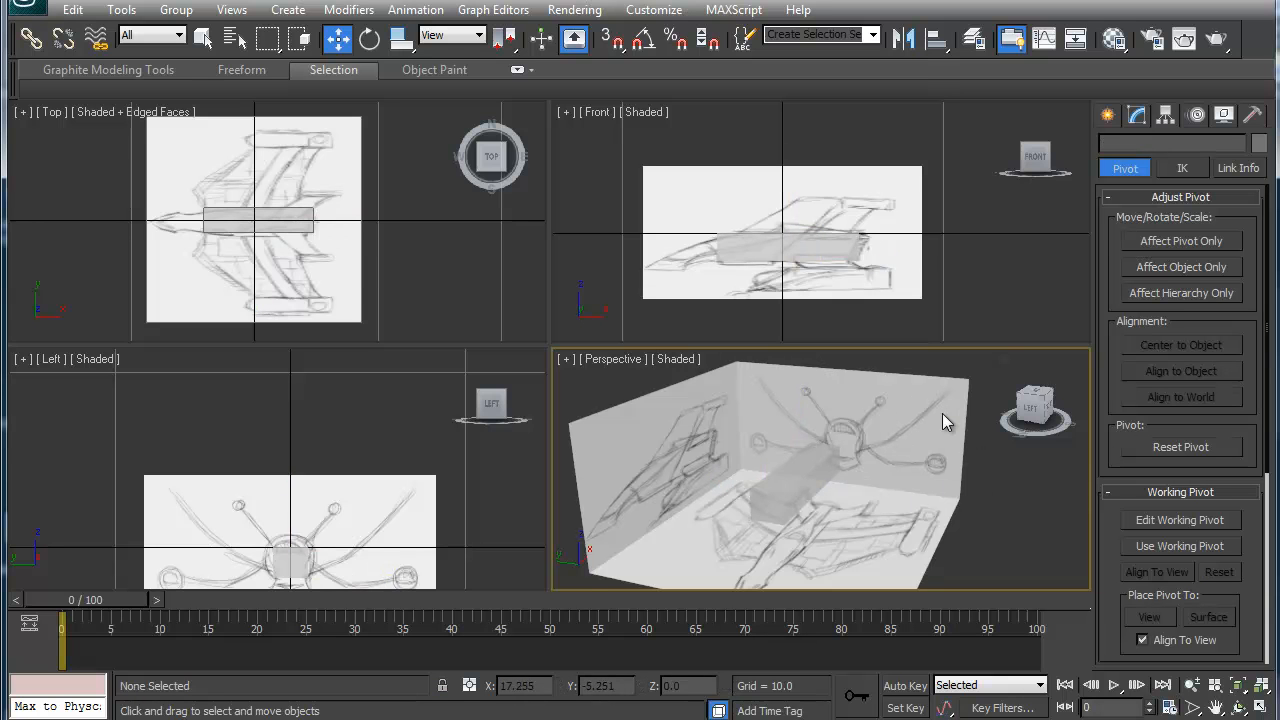
{"action": "mouse_move", "coordinate": [868, 456]}
{"action": "middle_mouse_down", "text": "alt"}
{"action": "mouse_move", "coordinate": [799, 480]}
{"action": "mouse_move", "coordinate": [757, 444]}
{"action": "middle_mouse_up", "text": "alt"}
{"action": "key", "text": "F4"}
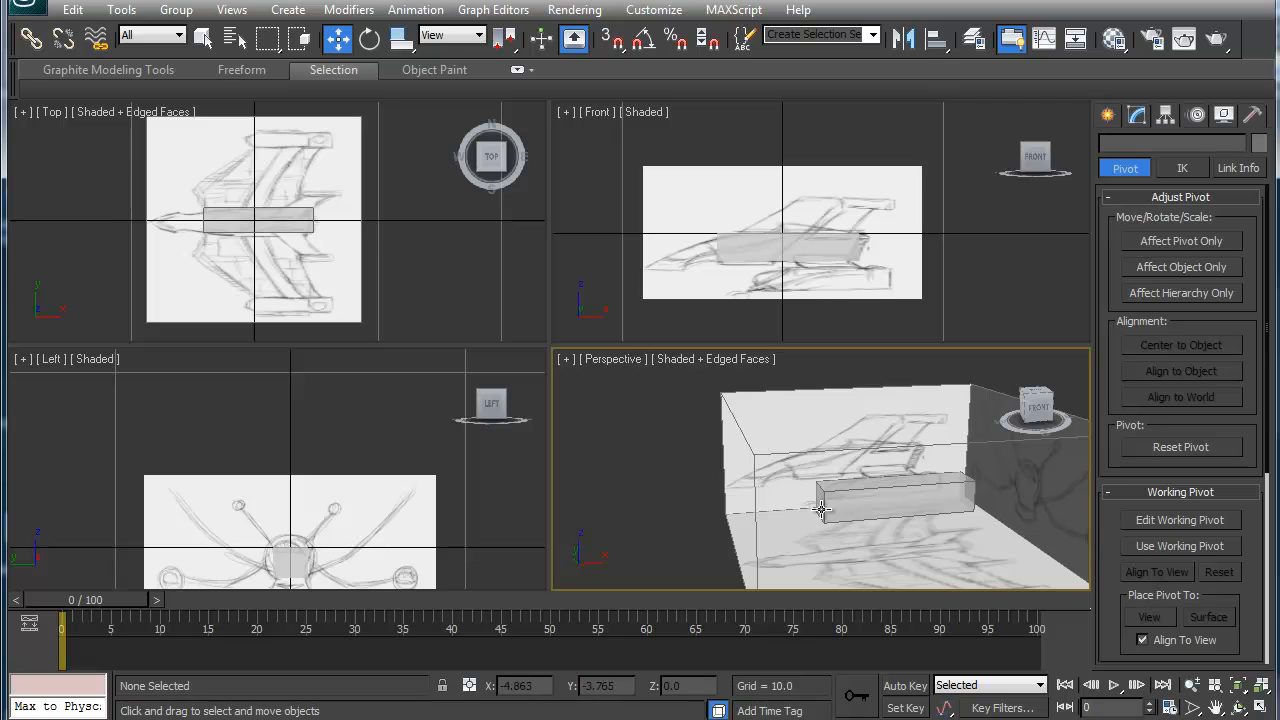
{"action": "middle_click_drag", "start_coordinate": [823, 474], "coordinate": [800, 505], "text": "alt"}
{"action": "left_click", "coordinate": [826, 451]}
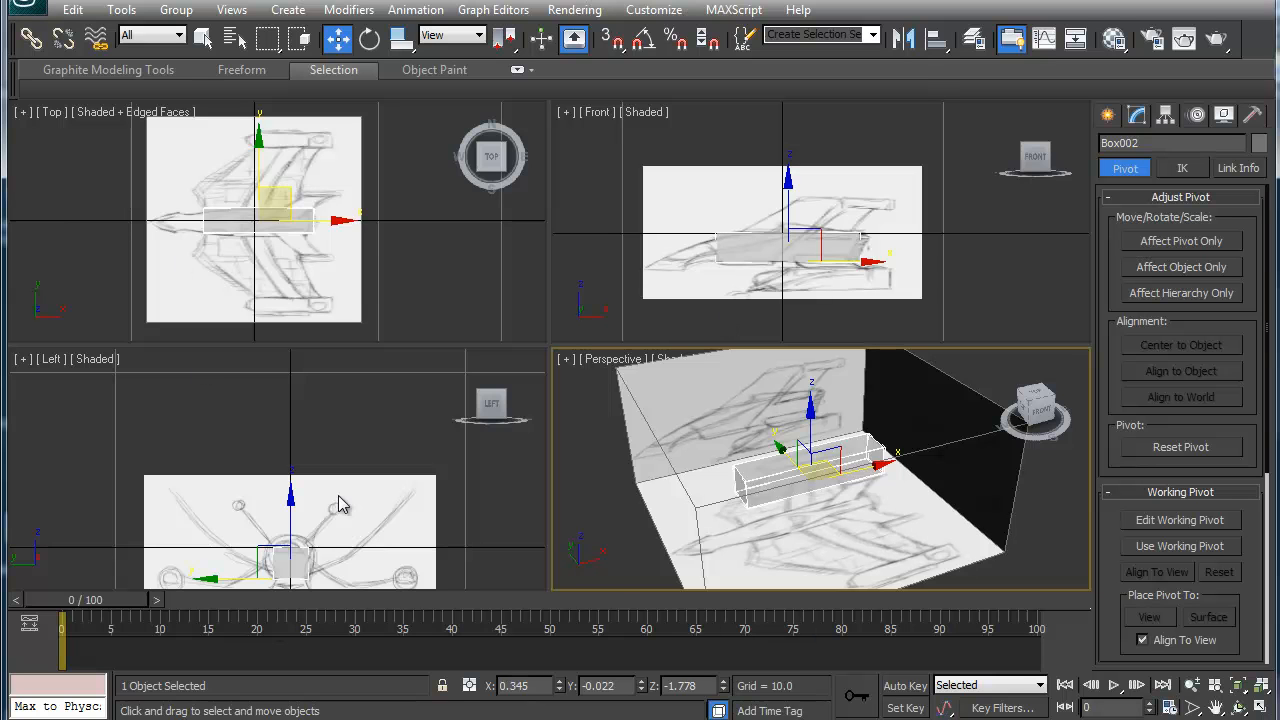
{"action": "middle_click_drag", "start_coordinate": [268, 541], "coordinate": [265, 470]}
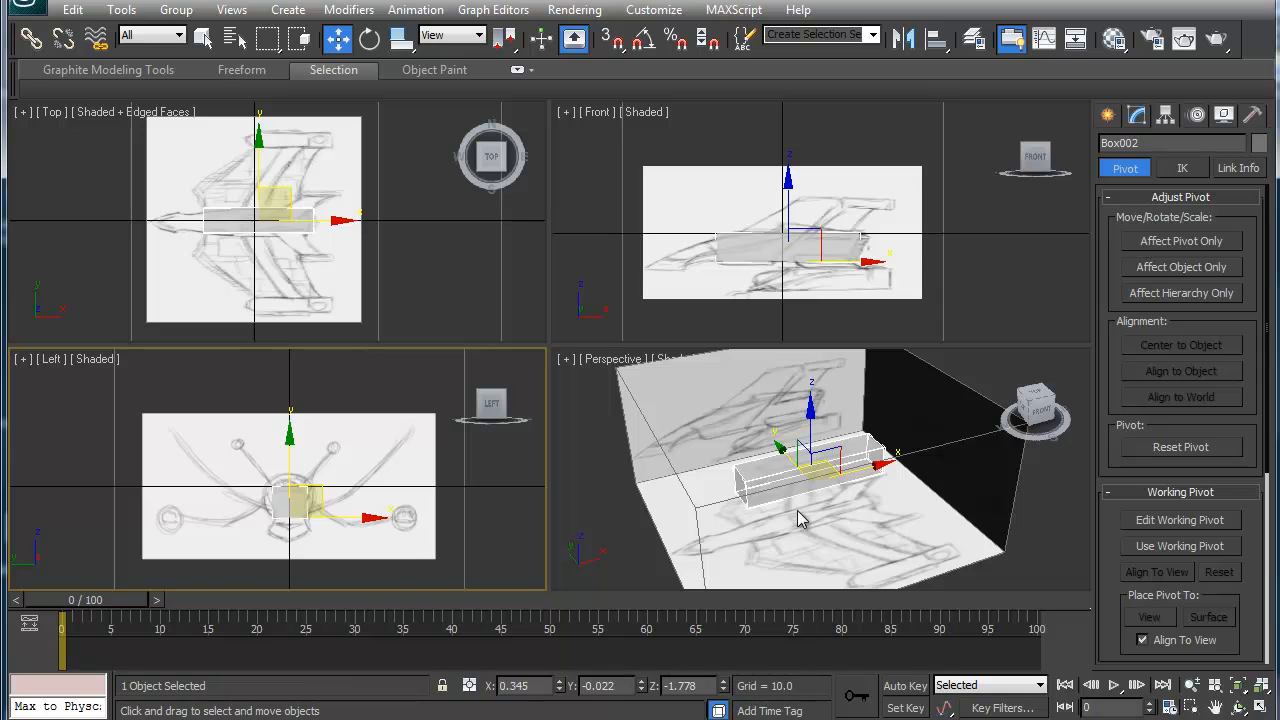